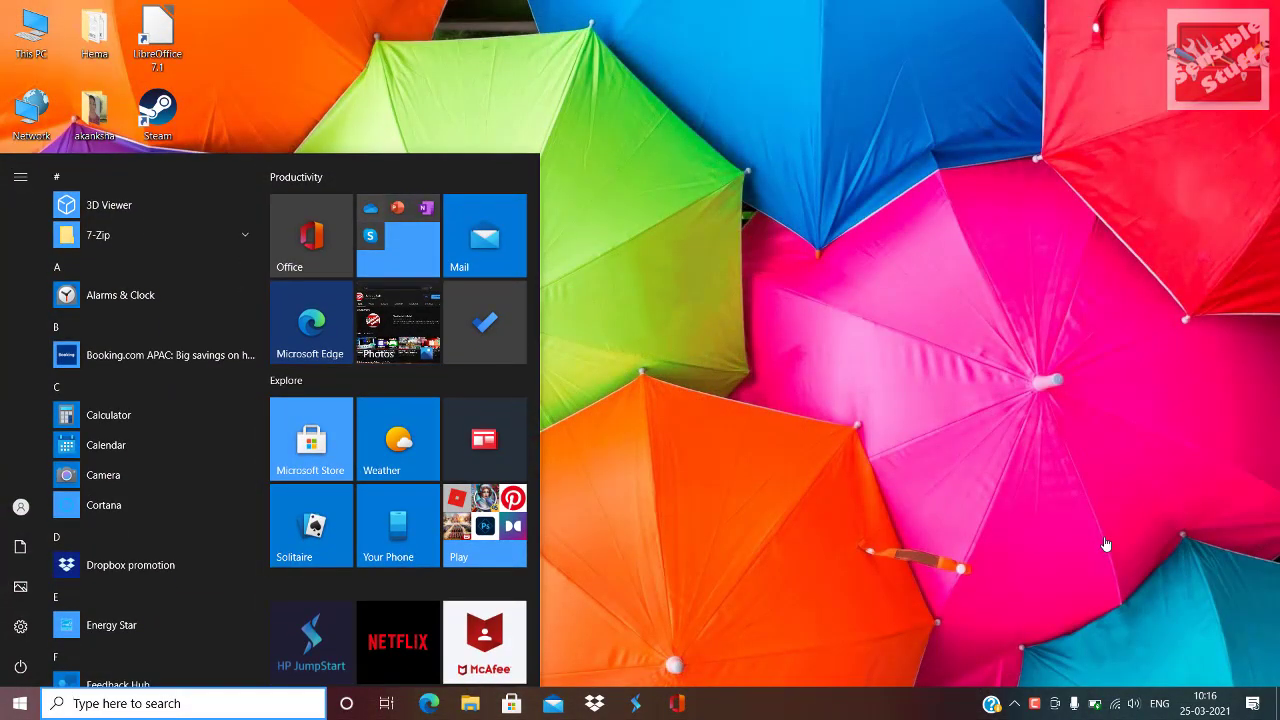
Open the Power & sleep settings, view the additional power settings with the selected power plan, and close that window
type("tio")
key("Return")
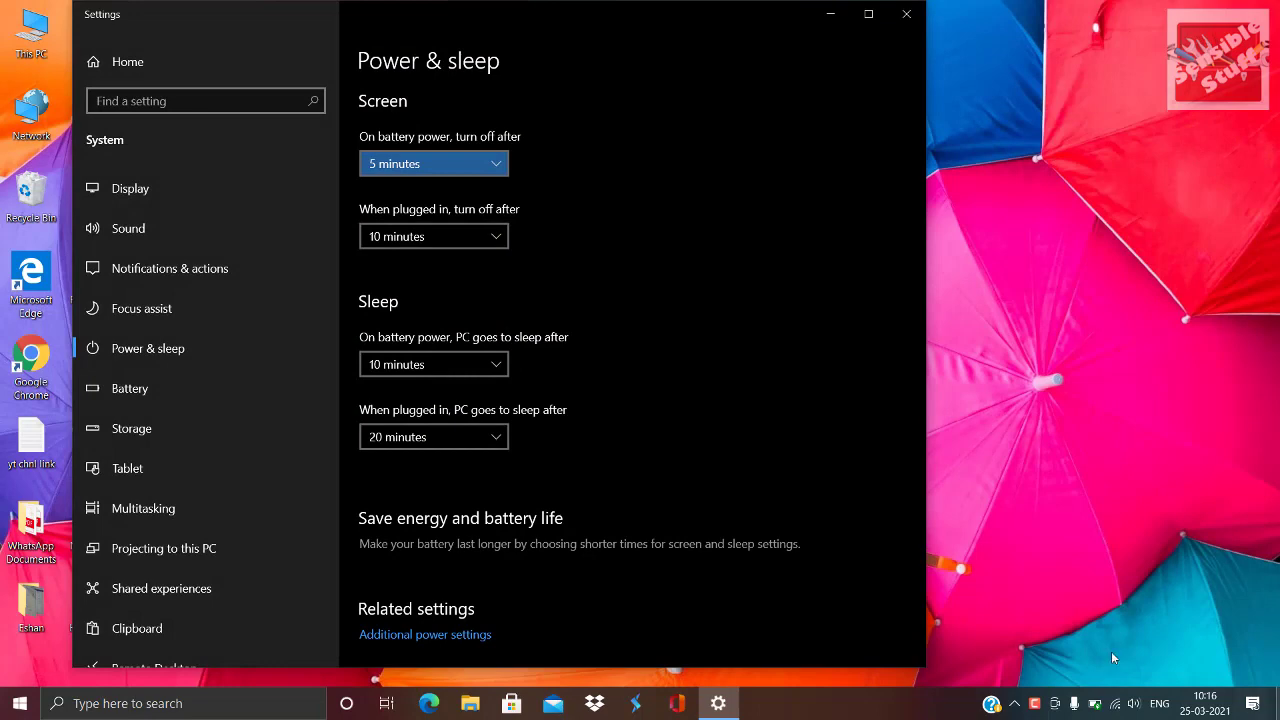
left_click(388, 635)
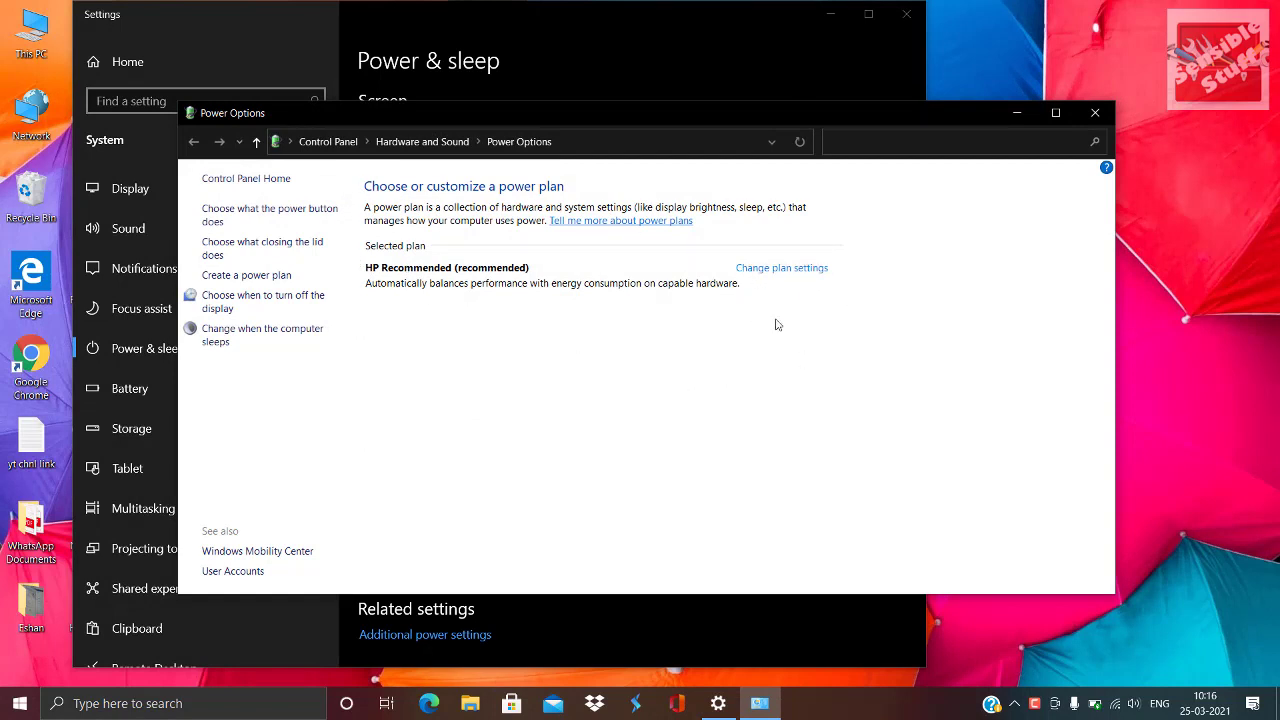
left_click(1094, 113)
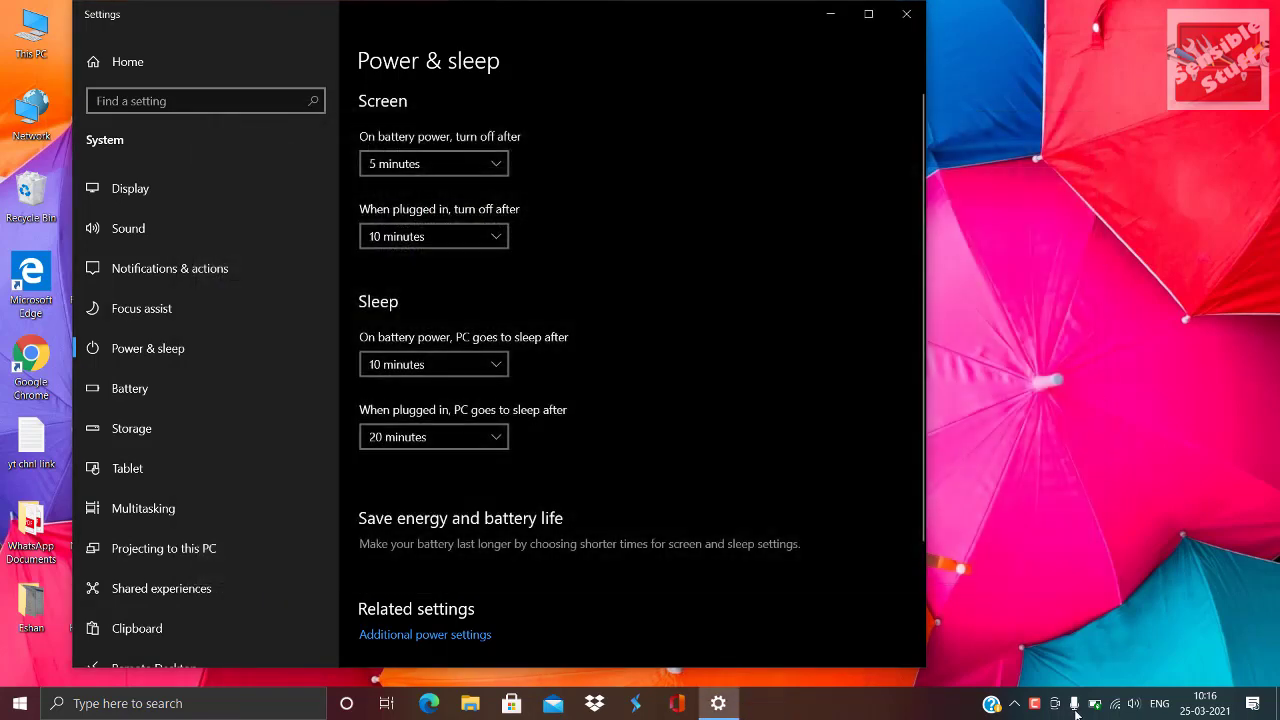
Set the laptop's on-battery power mode to Battery saver from the battery status
left_click(1090, 708)
left_click(959, 584)
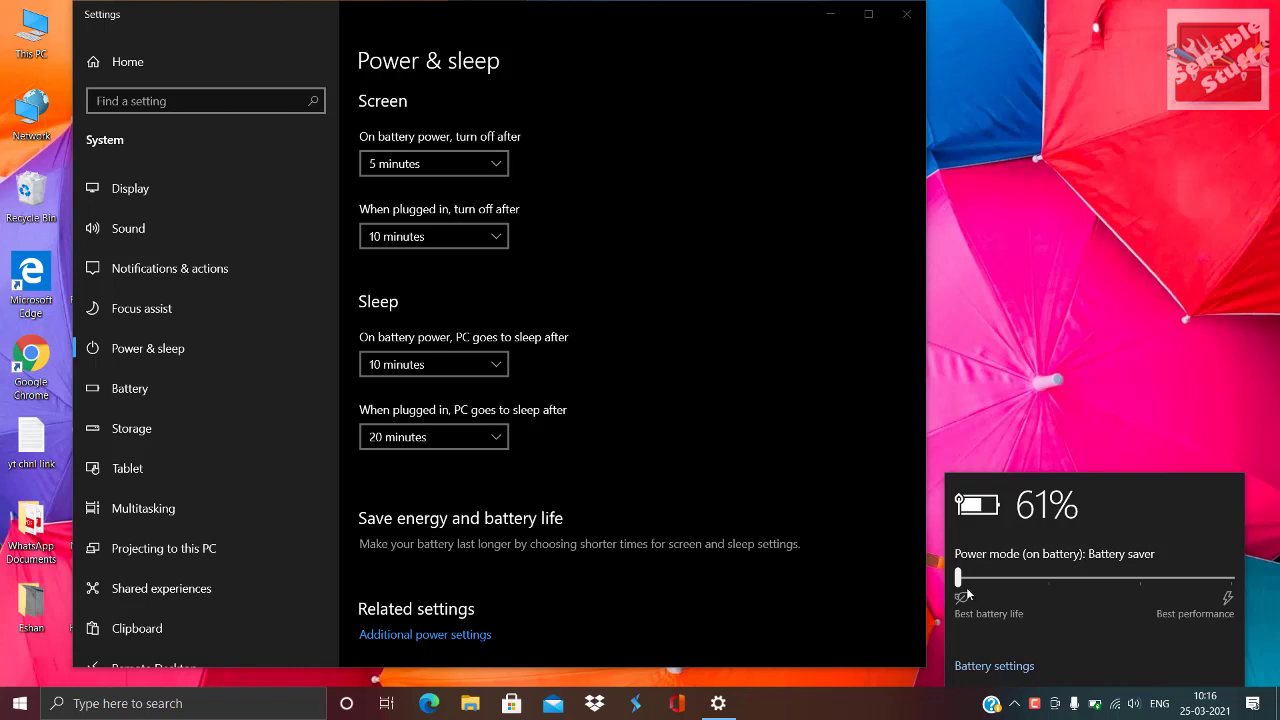
left_click_drag(960, 593, 912, 594)
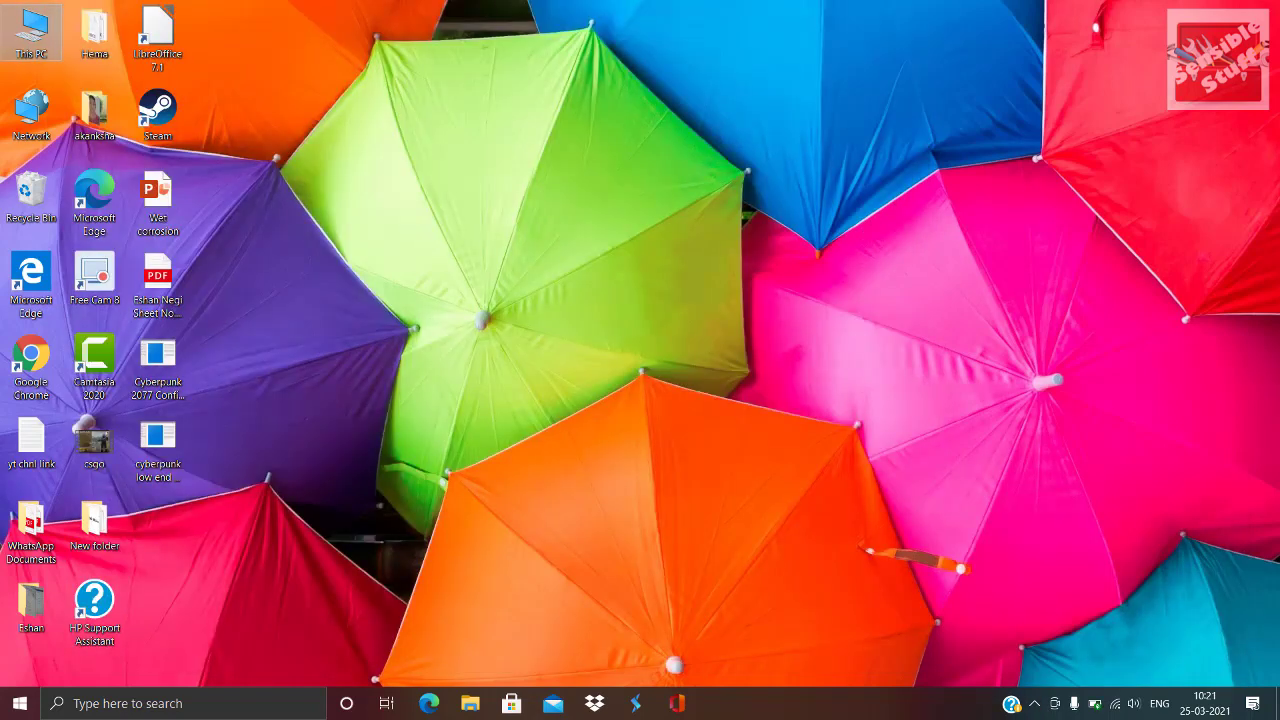
In This PC's advanced system settings, set the performance visual effects to Adjust for best performance and apply it
right_click(32, 27)
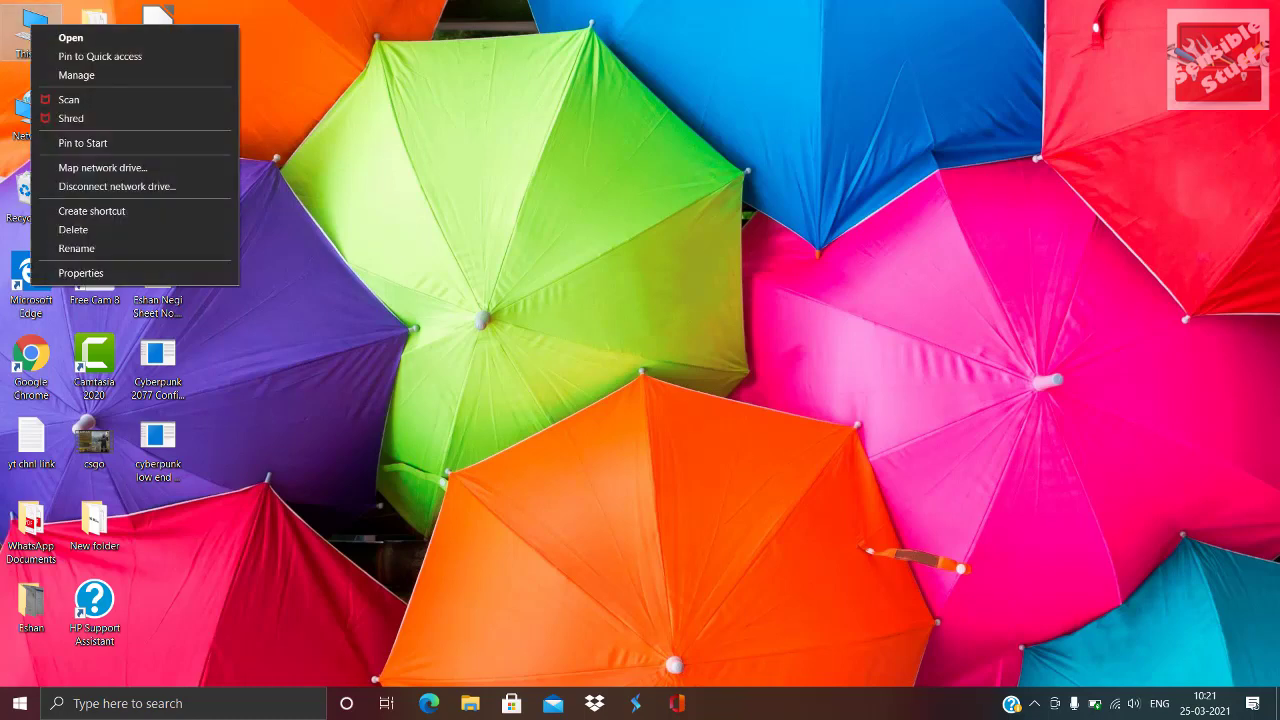
left_click(80, 273)
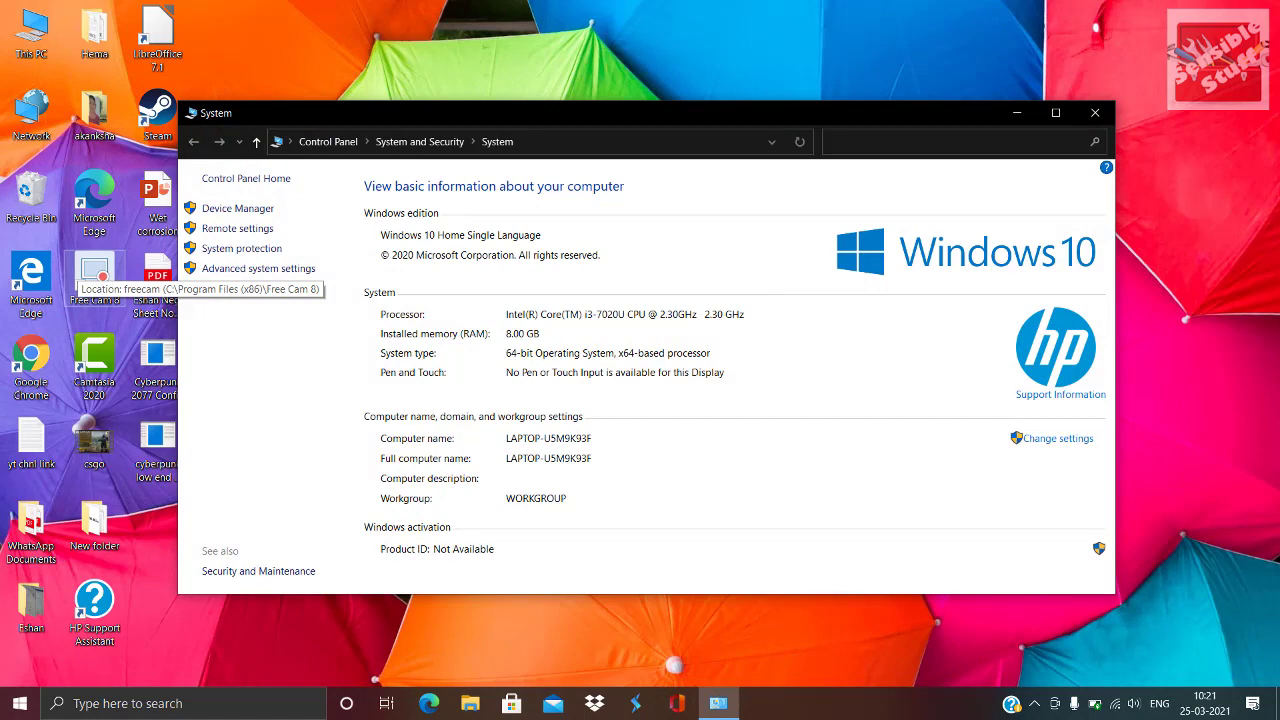
left_click(1056, 113)
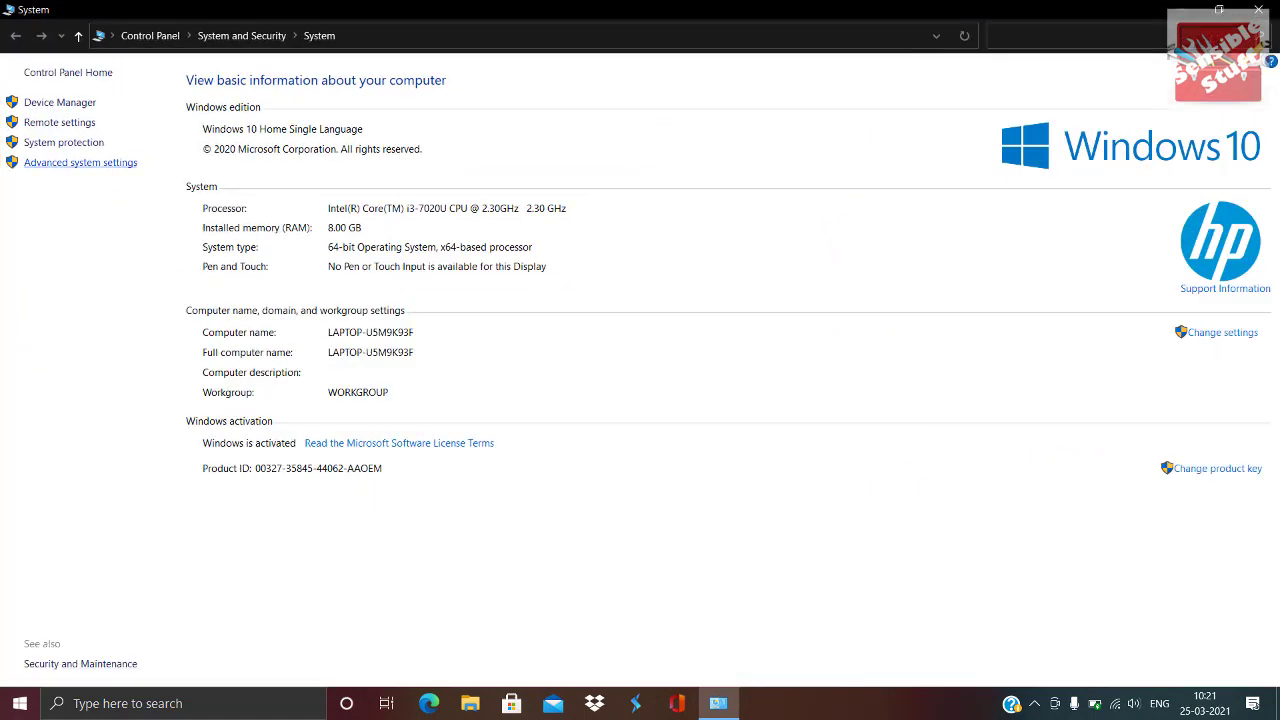
left_click(80, 162)
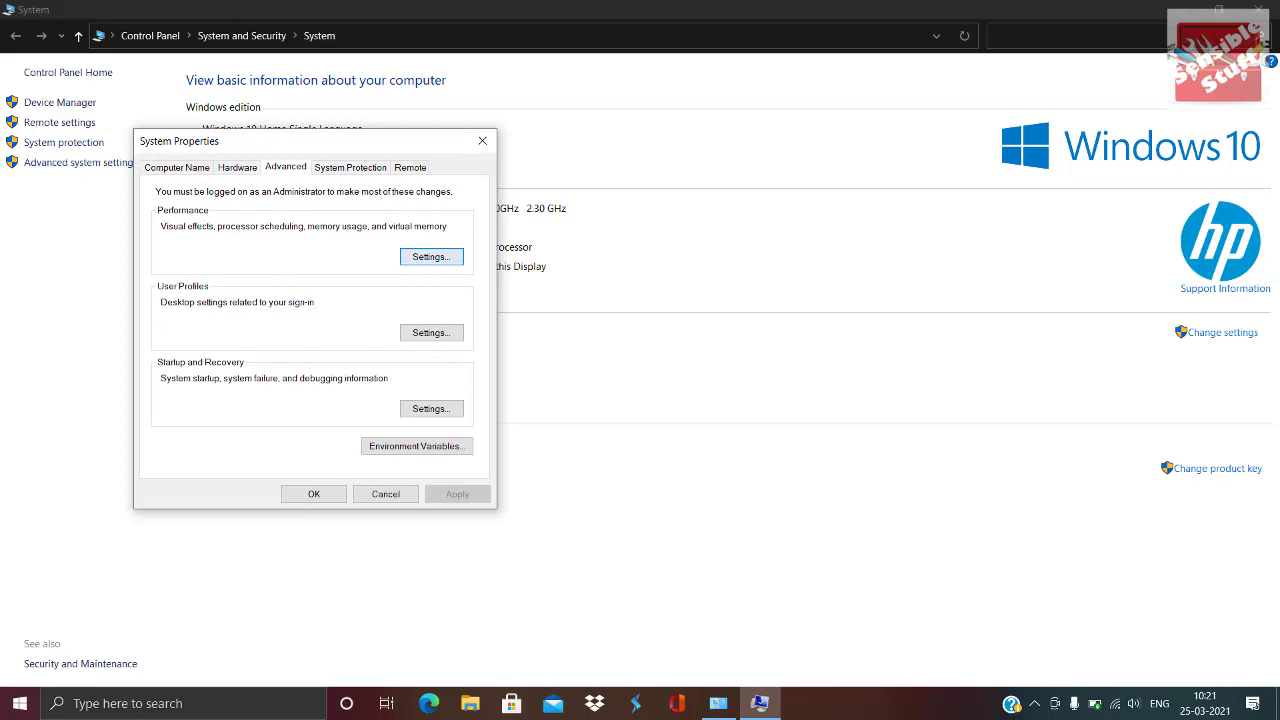
left_click(431, 256)
left_click_drag(340, 166, 584, 109)
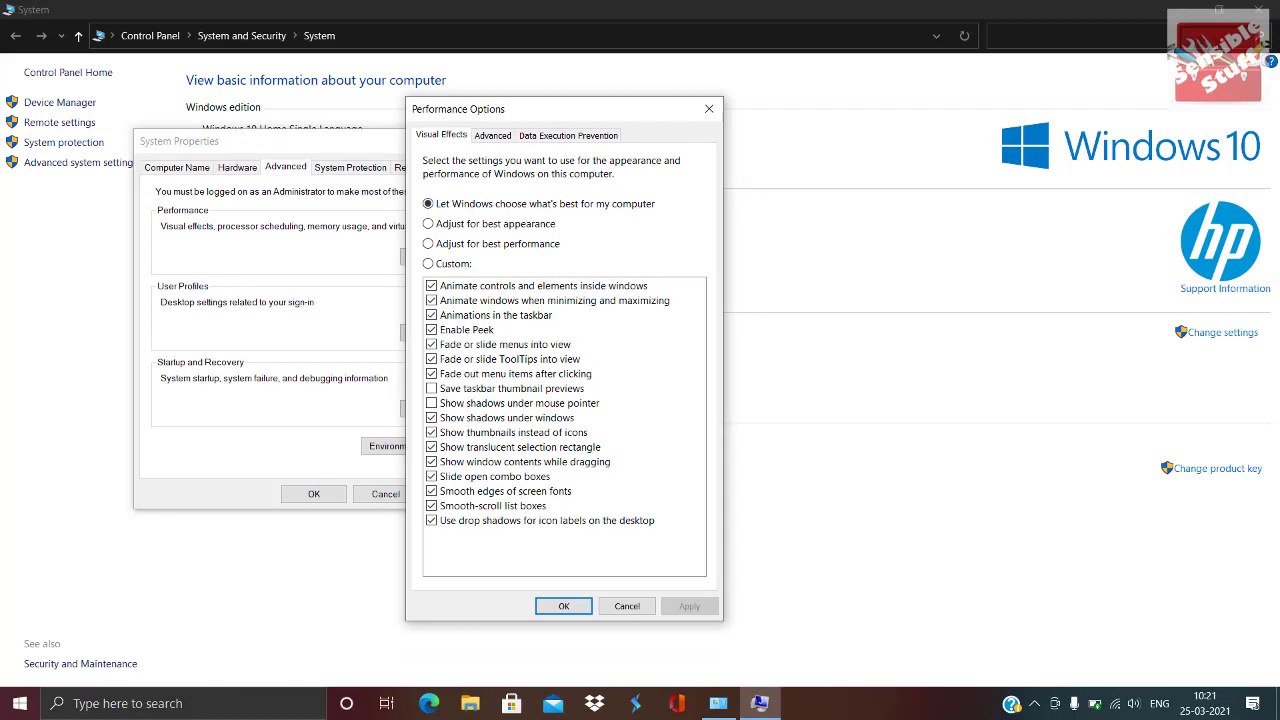
left_click(428, 244)
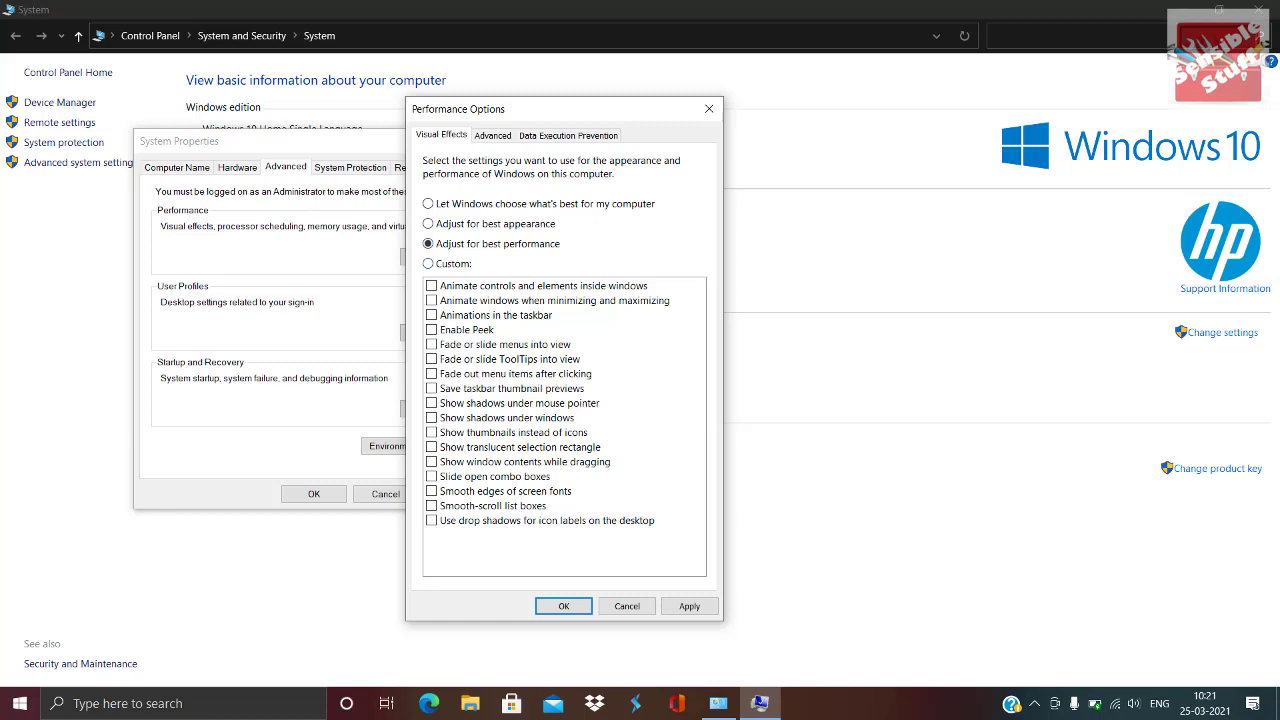
left_click(689, 606)
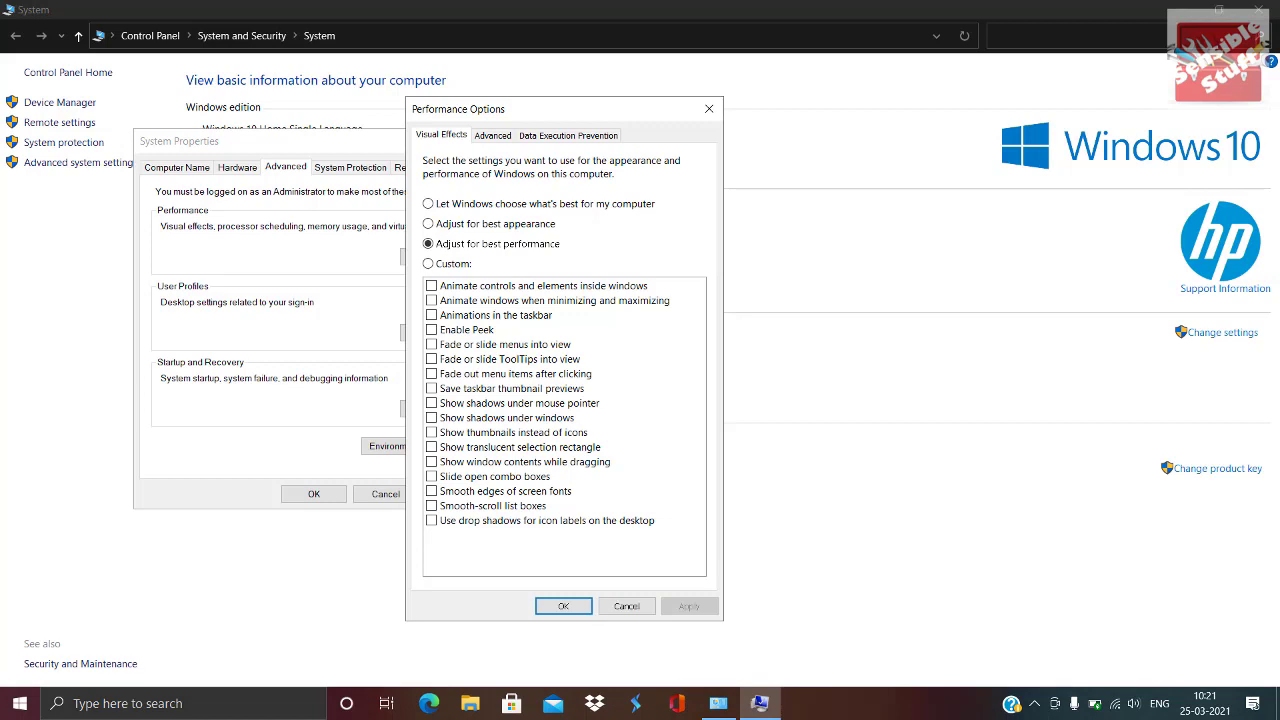
left_click(563, 606)
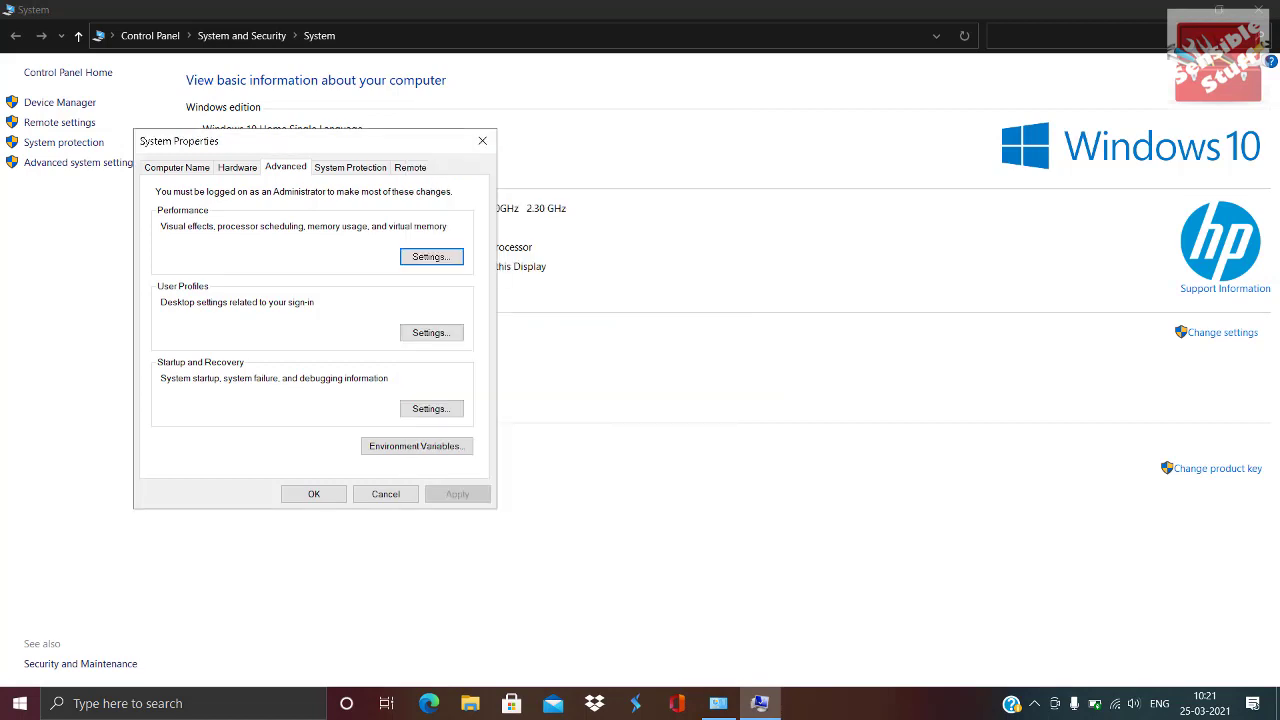
In the virtual memory settings, turn off automatic paging file management and choose a custom size for drive C
left_click(432, 257)
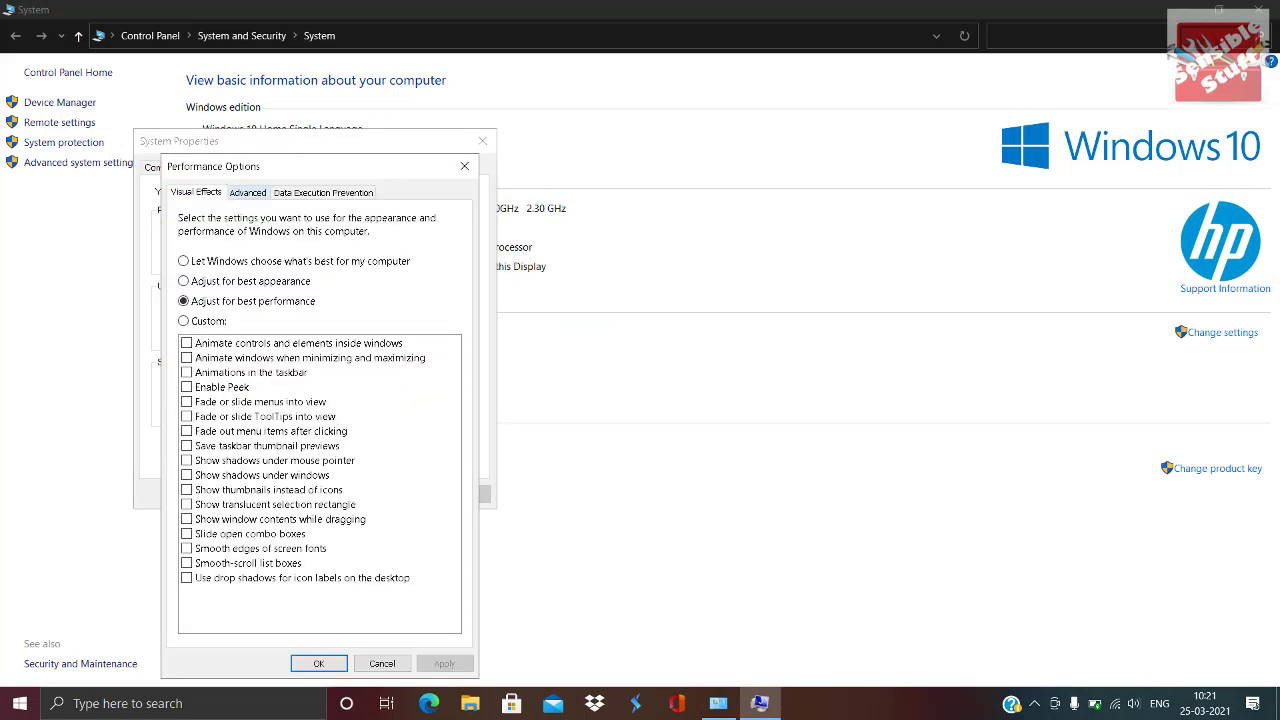
left_click(248, 193)
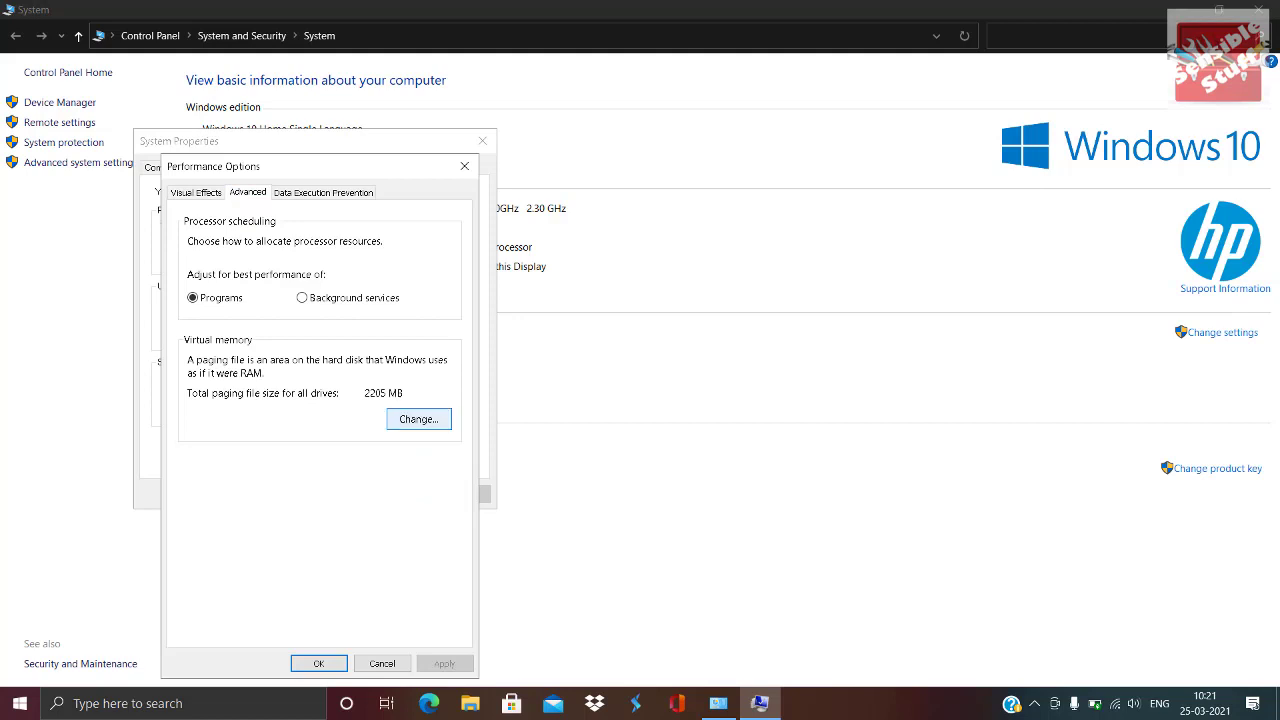
left_click(418, 419)
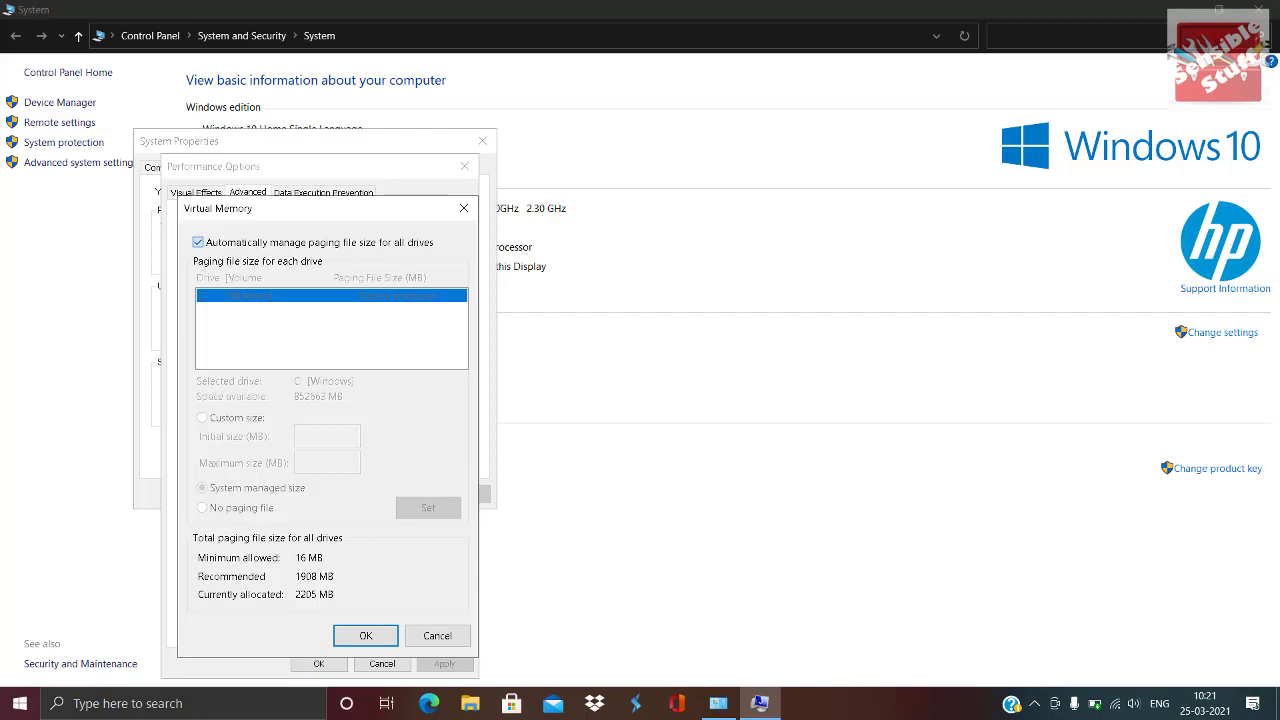
left_click(198, 242)
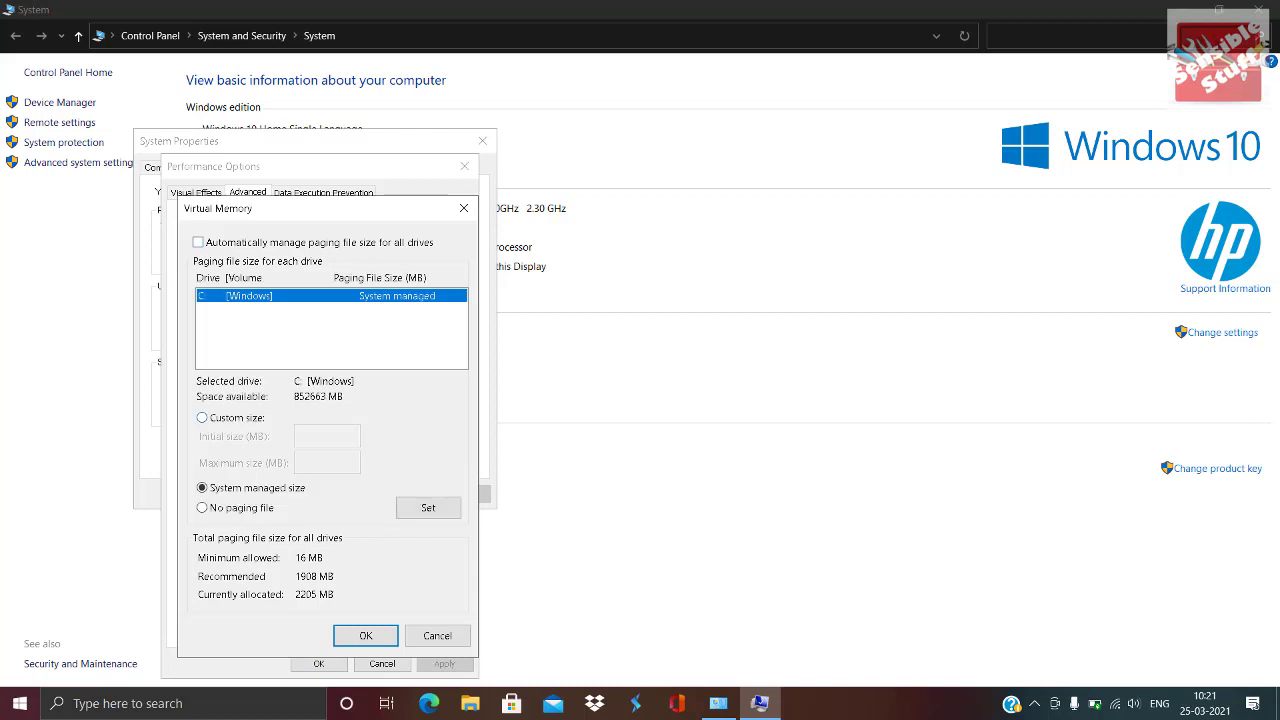
left_click(202, 418)
left_click(327, 436)
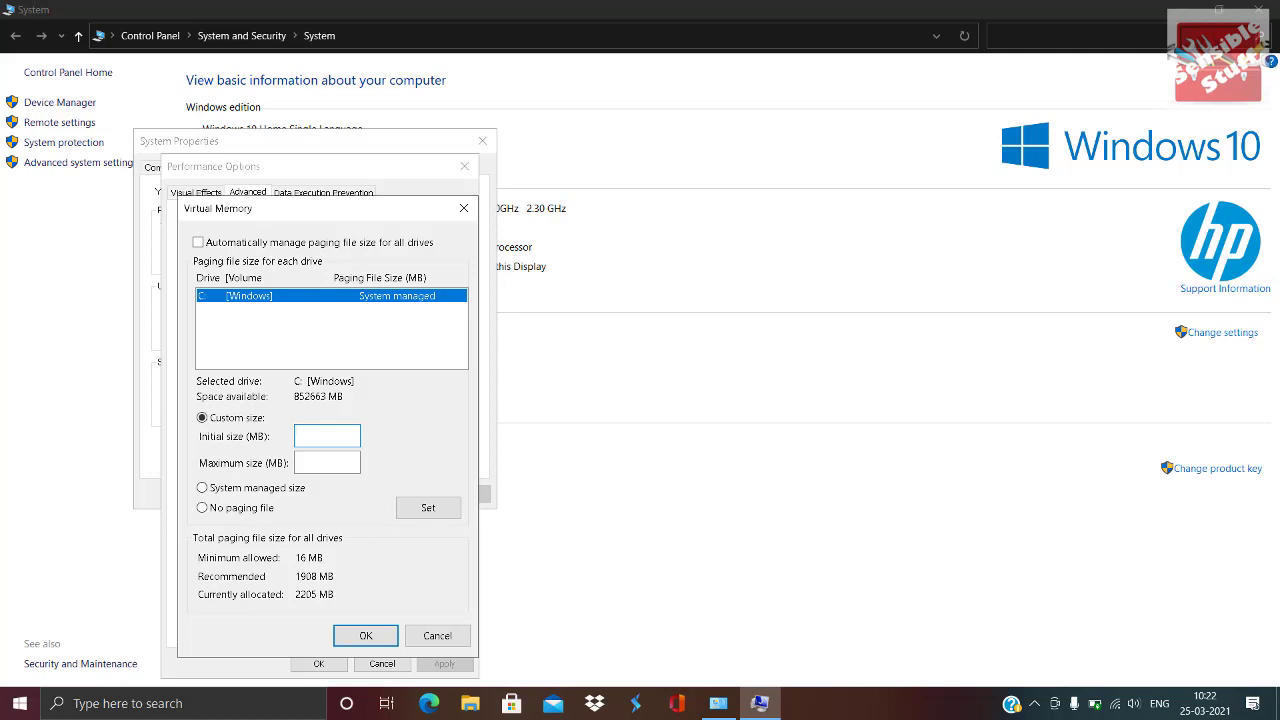
Open Calculator in Standard mode and place its window beside the Virtual Memory dialog
key("super")
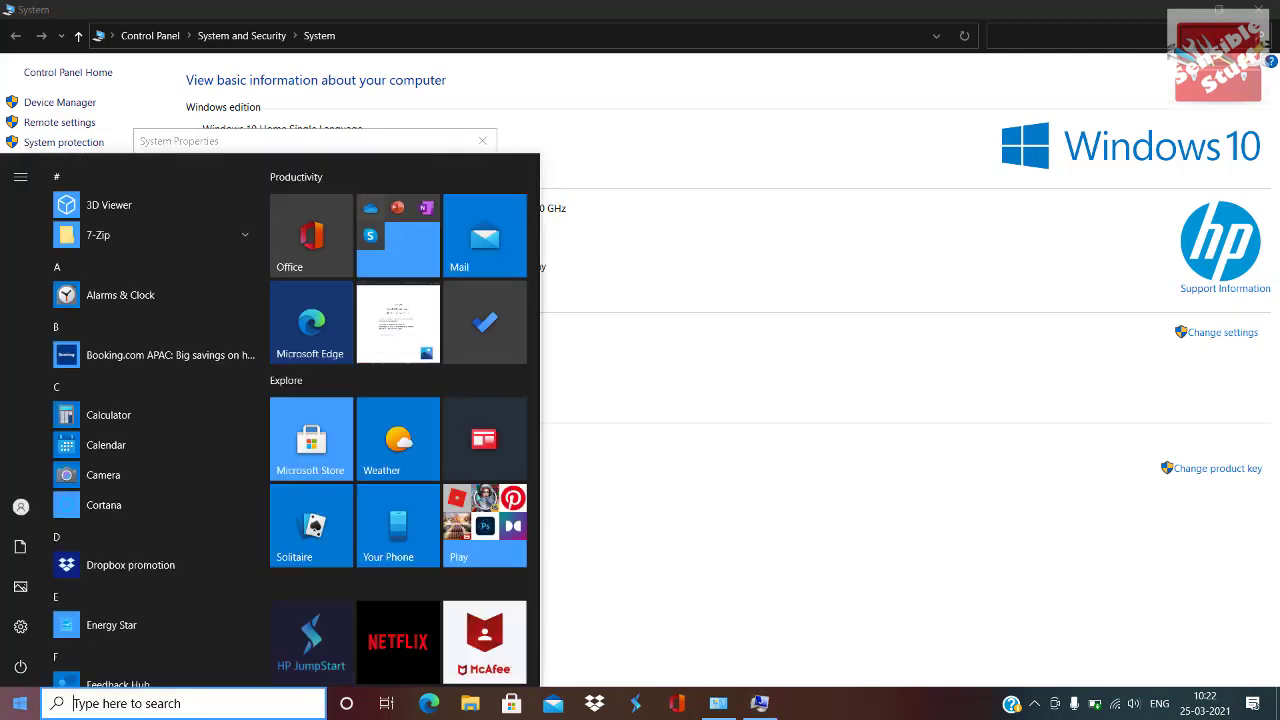
type("calc")
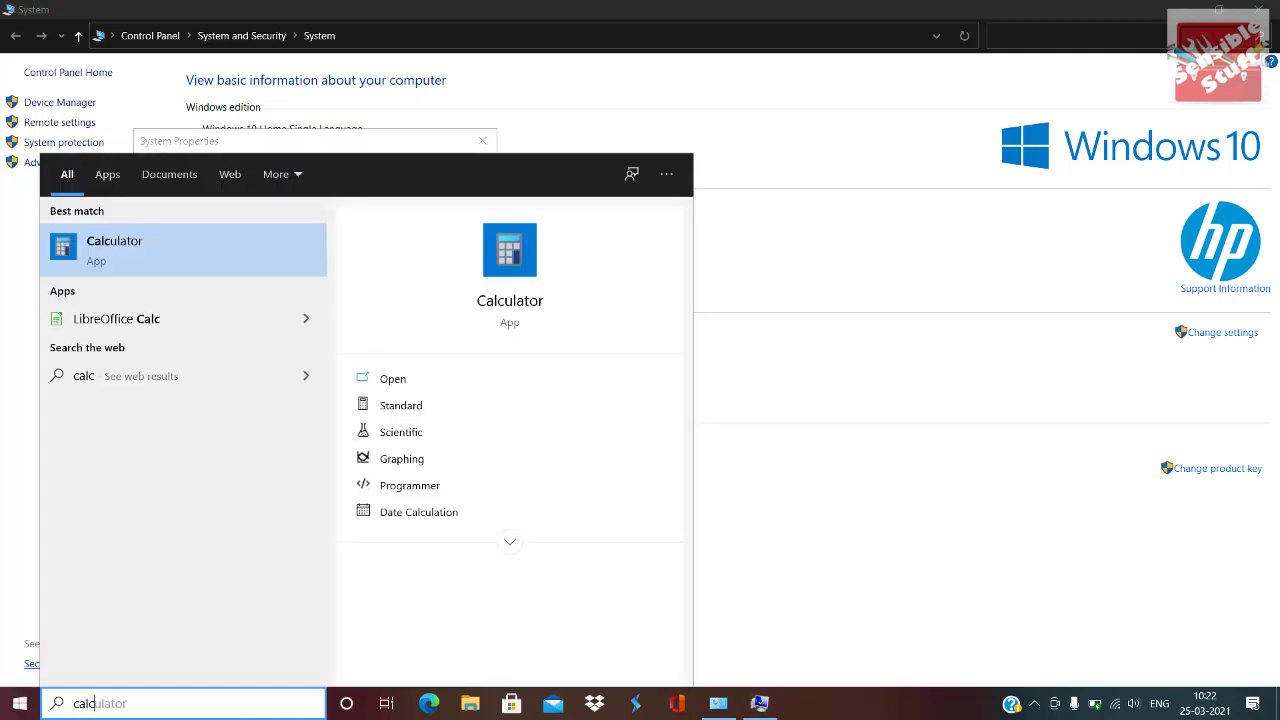
key("Return")
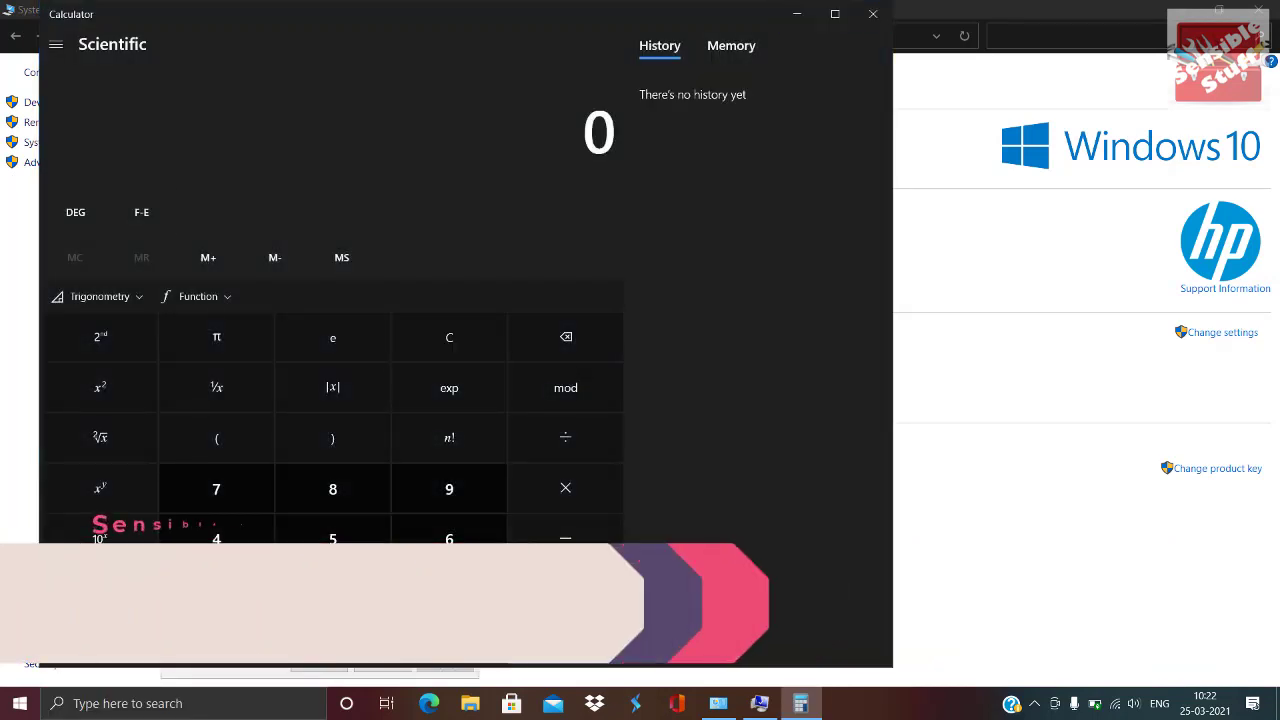
left_click(56, 44)
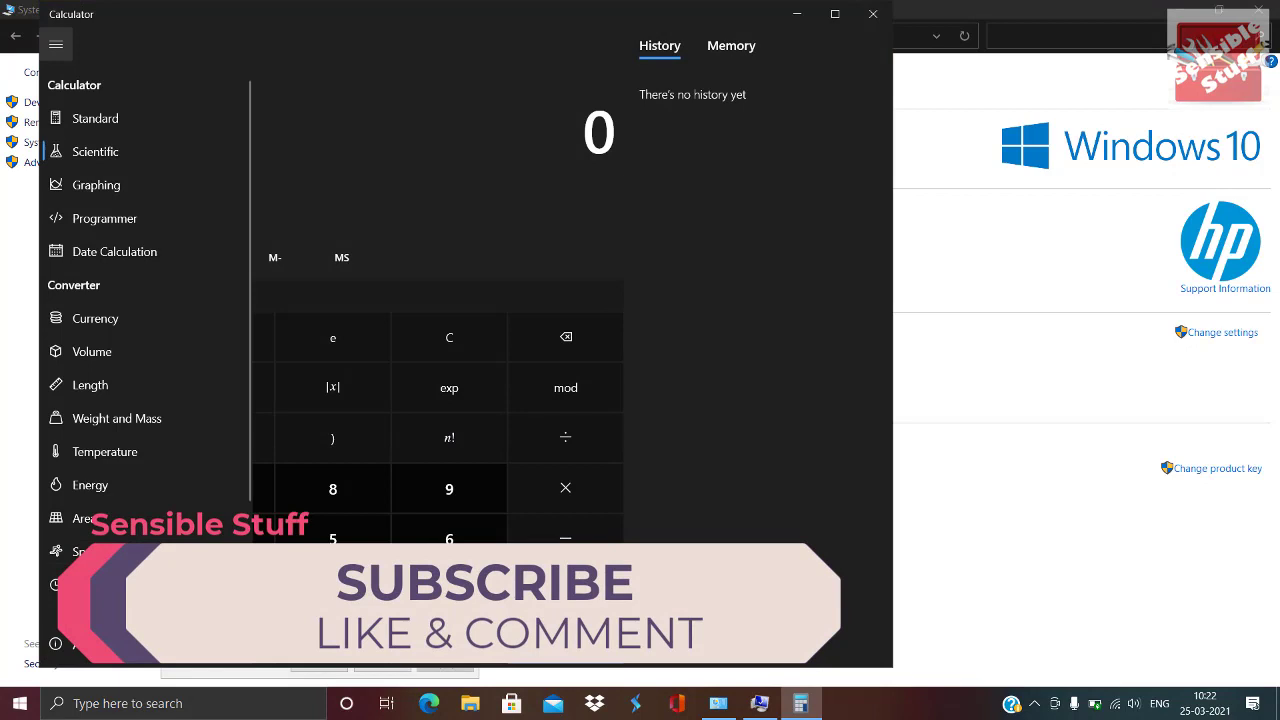
left_click(110, 117)
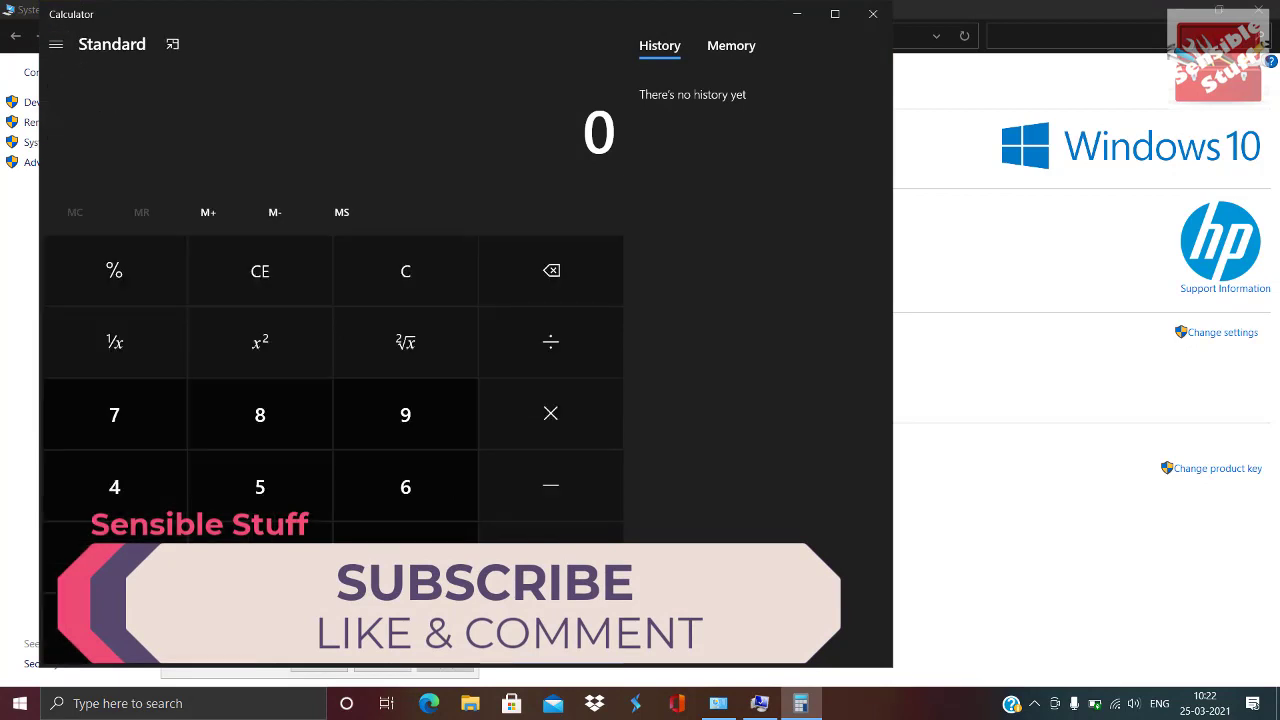
left_click_drag(40, 2, 482, 67)
left_click_drag(600, 79, 838, 87)
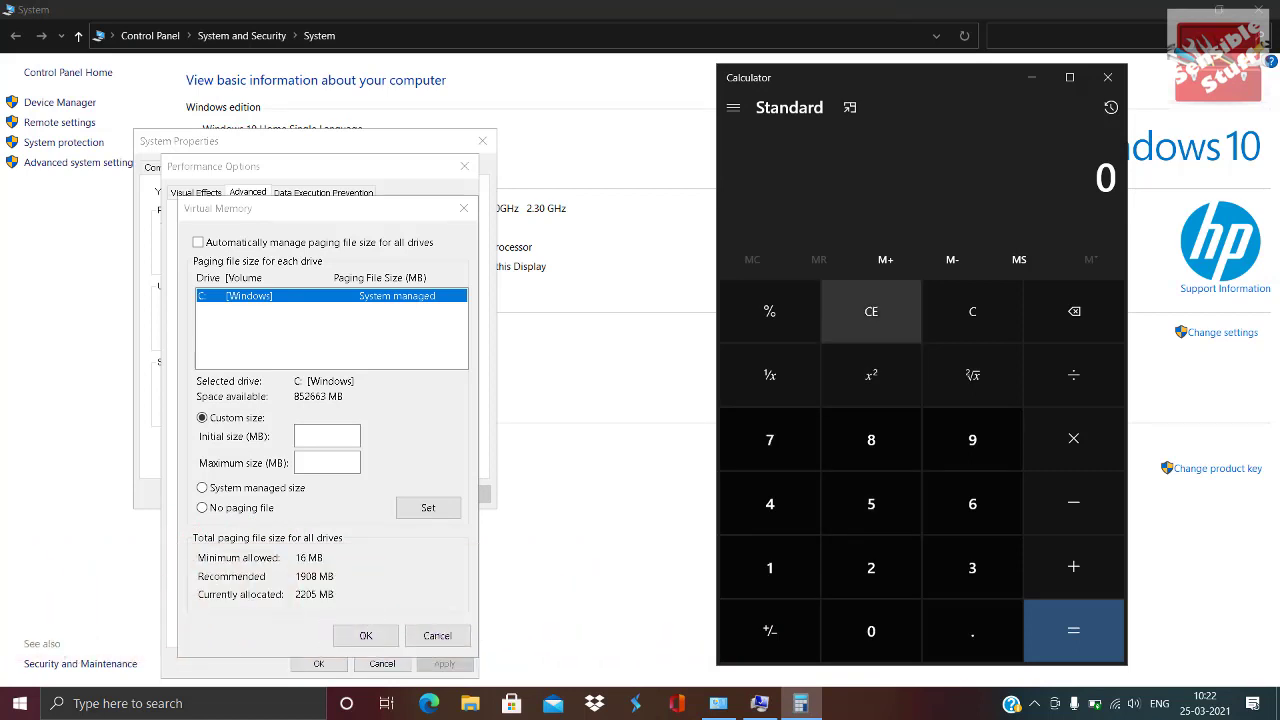
Calculate 1024 × 4 and enter 4096 MB as both the initial and maximum paging file size
type("1024")
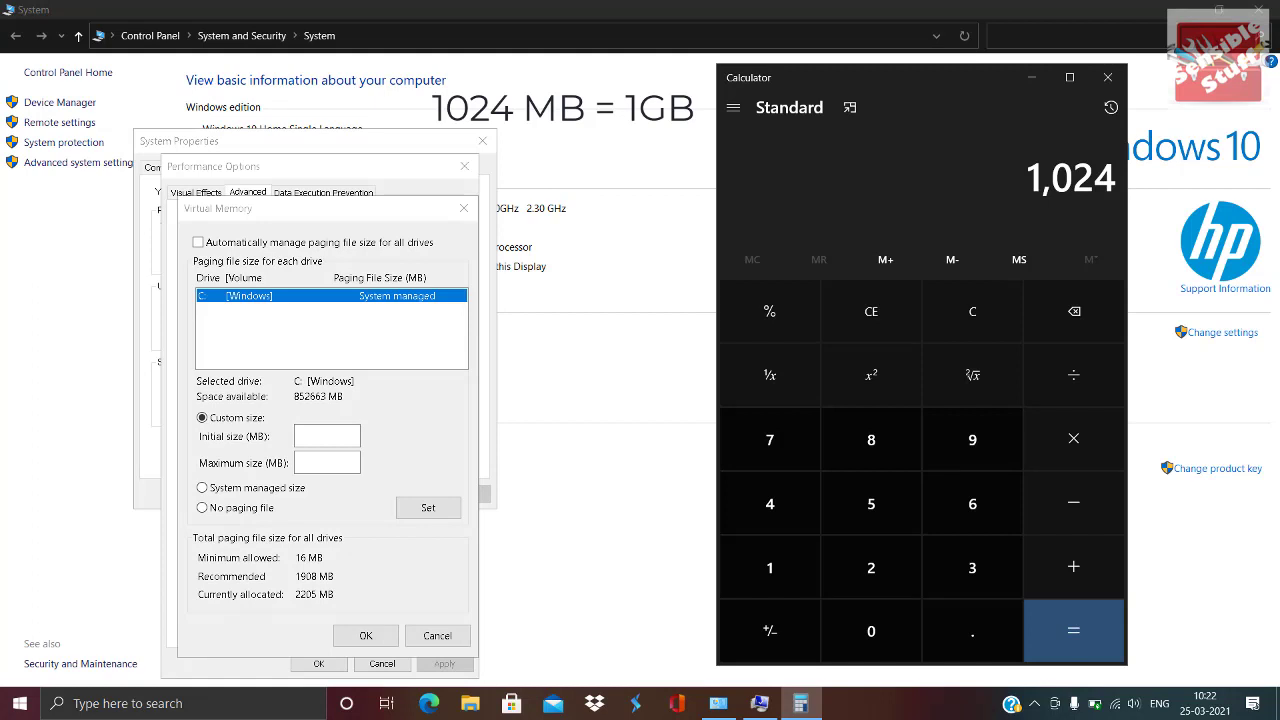
type("*4")
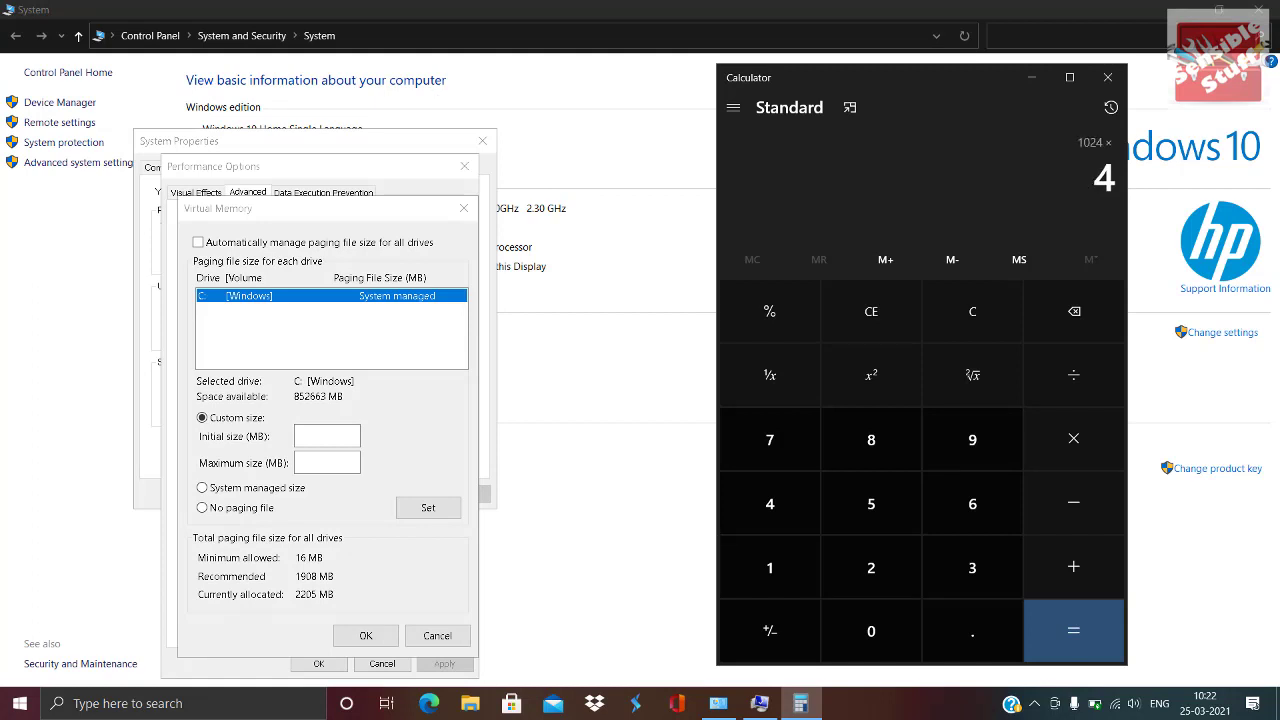
key("Return")
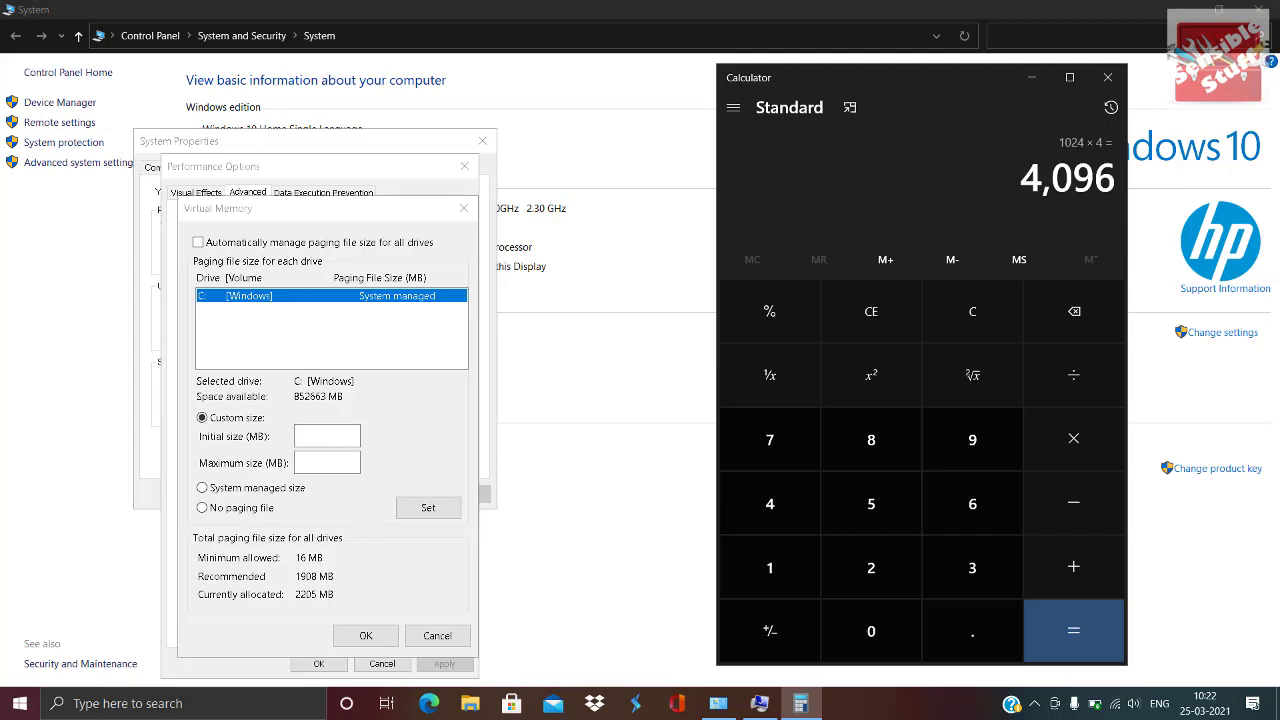
key("alt+Tab")
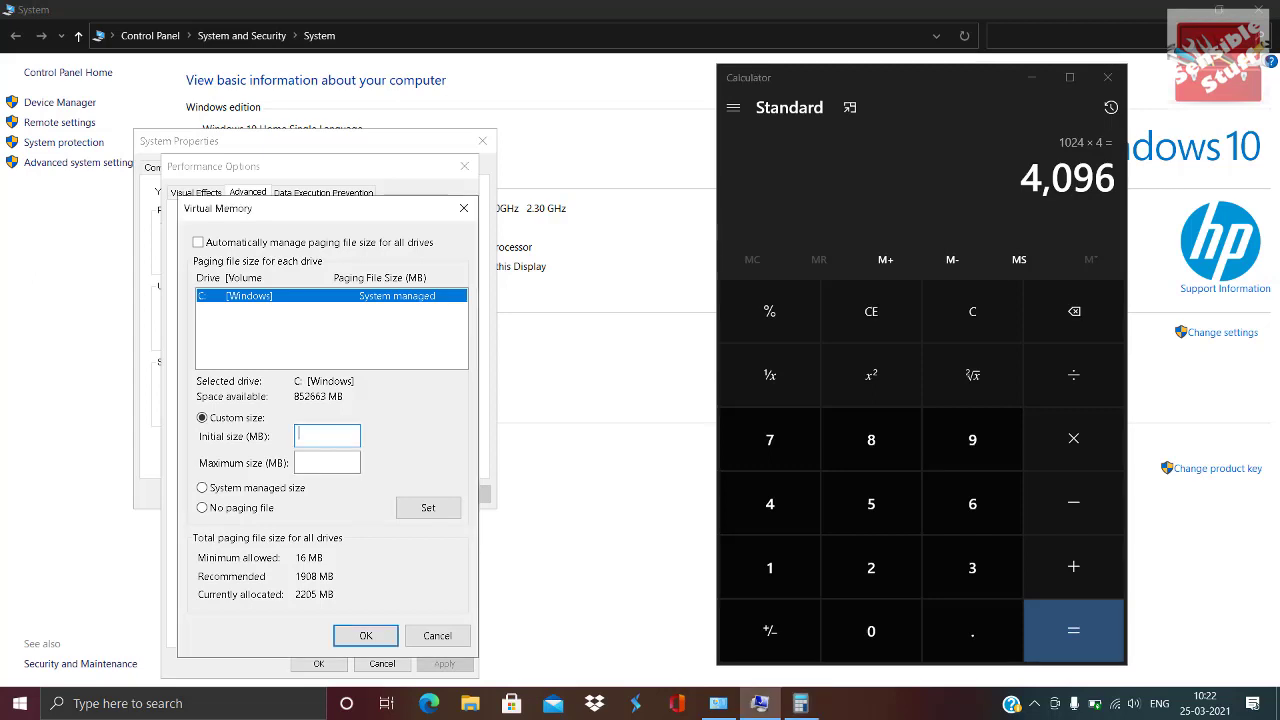
type("4096")
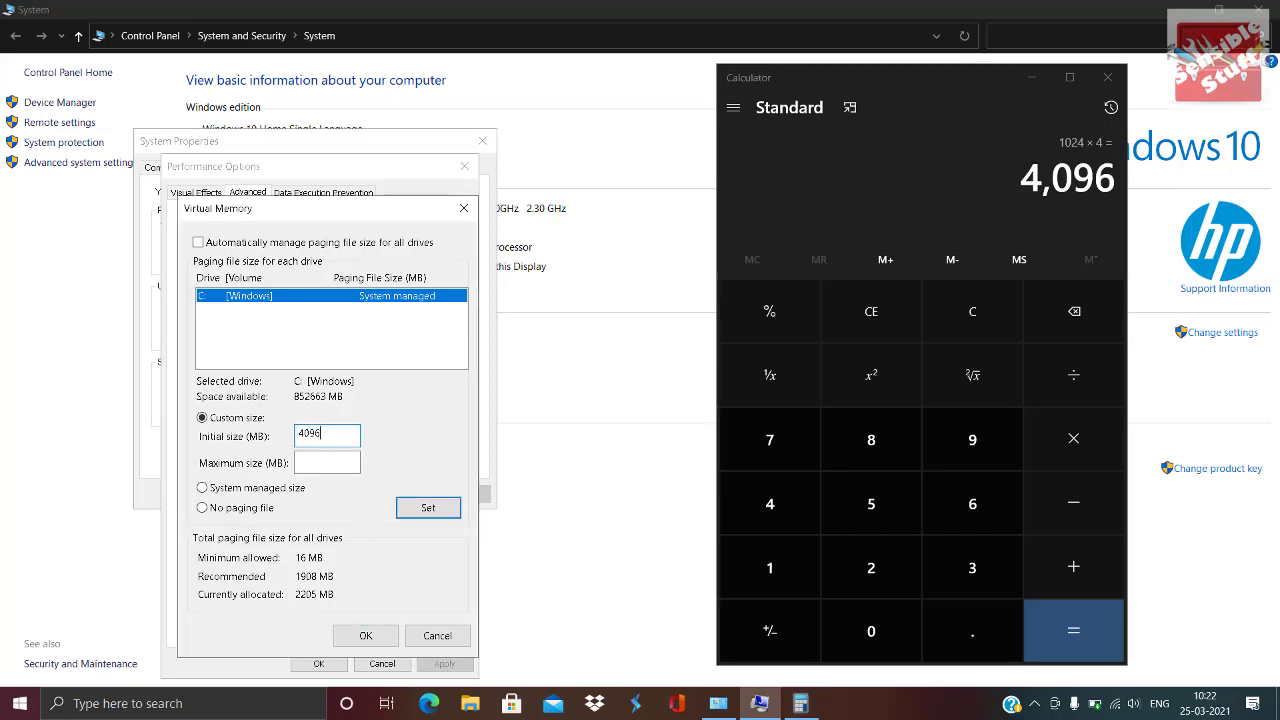
left_click(327, 462)
type("4096")
Clear the calculator and calculate 1024 × 8 for an 8 GB paging file
left_click(972, 311)
left_click(770, 567)
left_click(871, 631)
left_click(871, 567)
left_click(770, 503)
left_click(1073, 439)
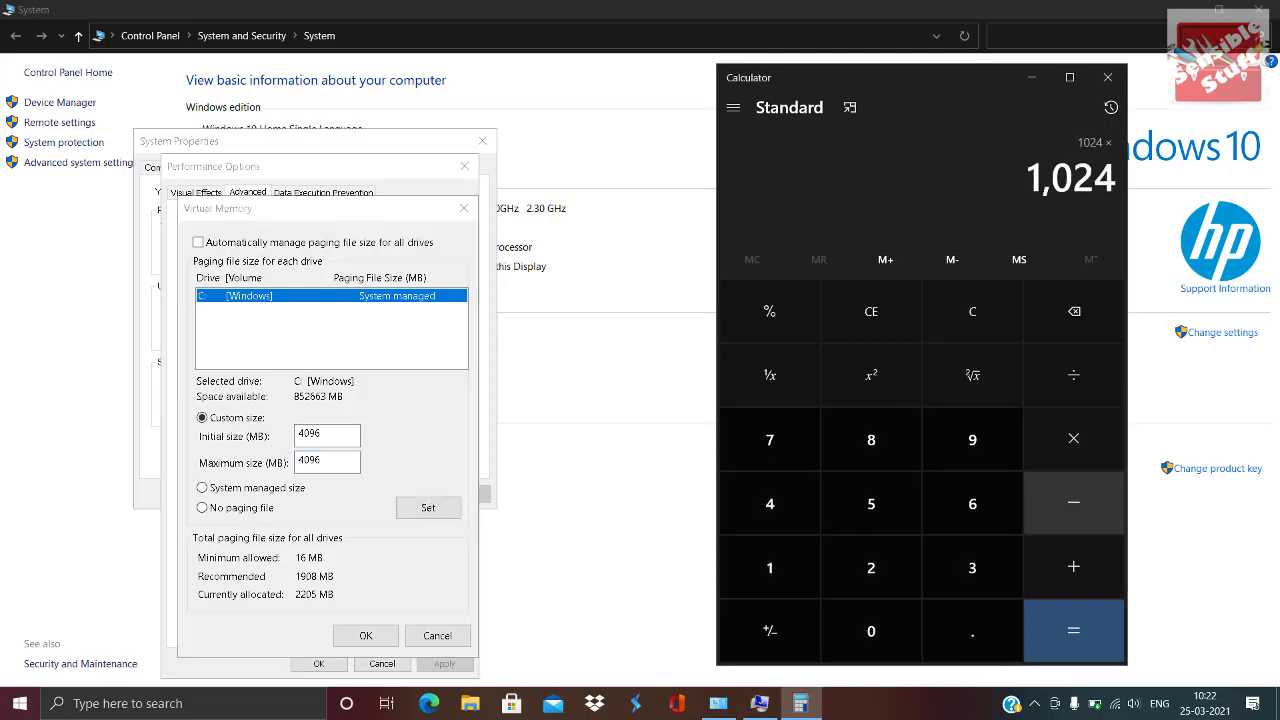
left_click(871, 439)
left_click(1073, 631)
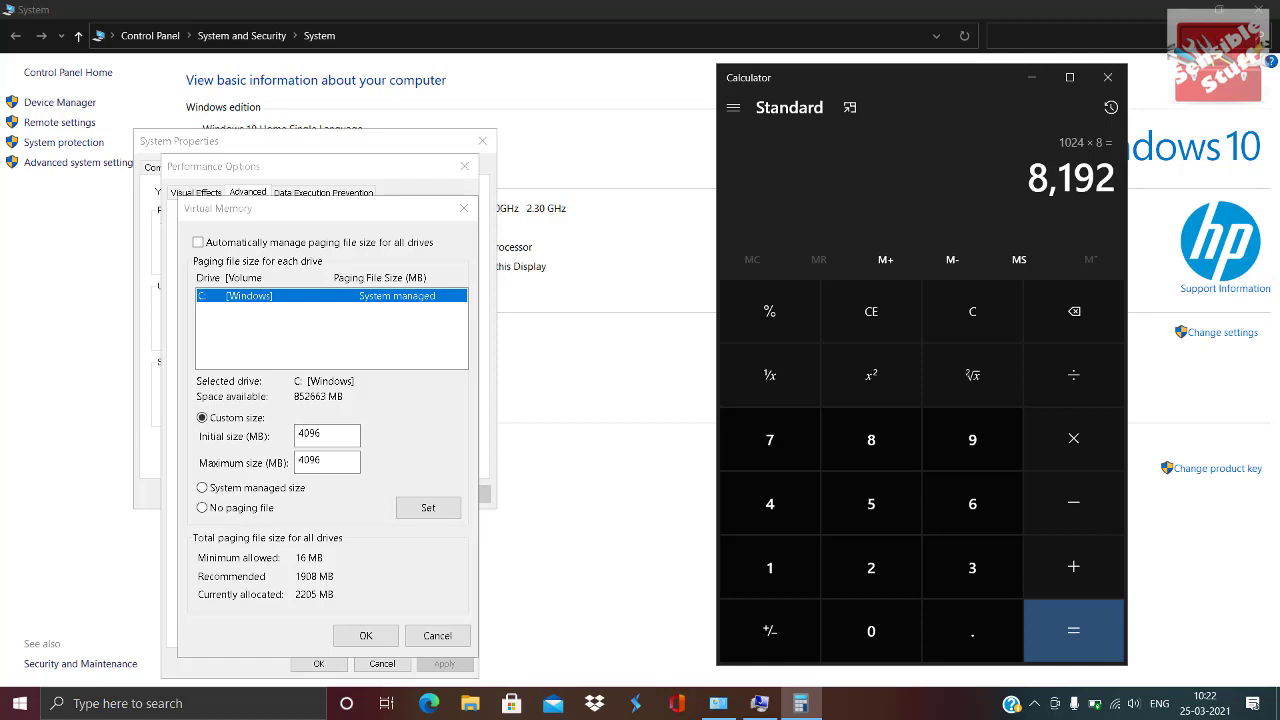
Set drive C's initial and maximum paging file size to 8192 MB and assign it to the drive
double_click(311, 434)
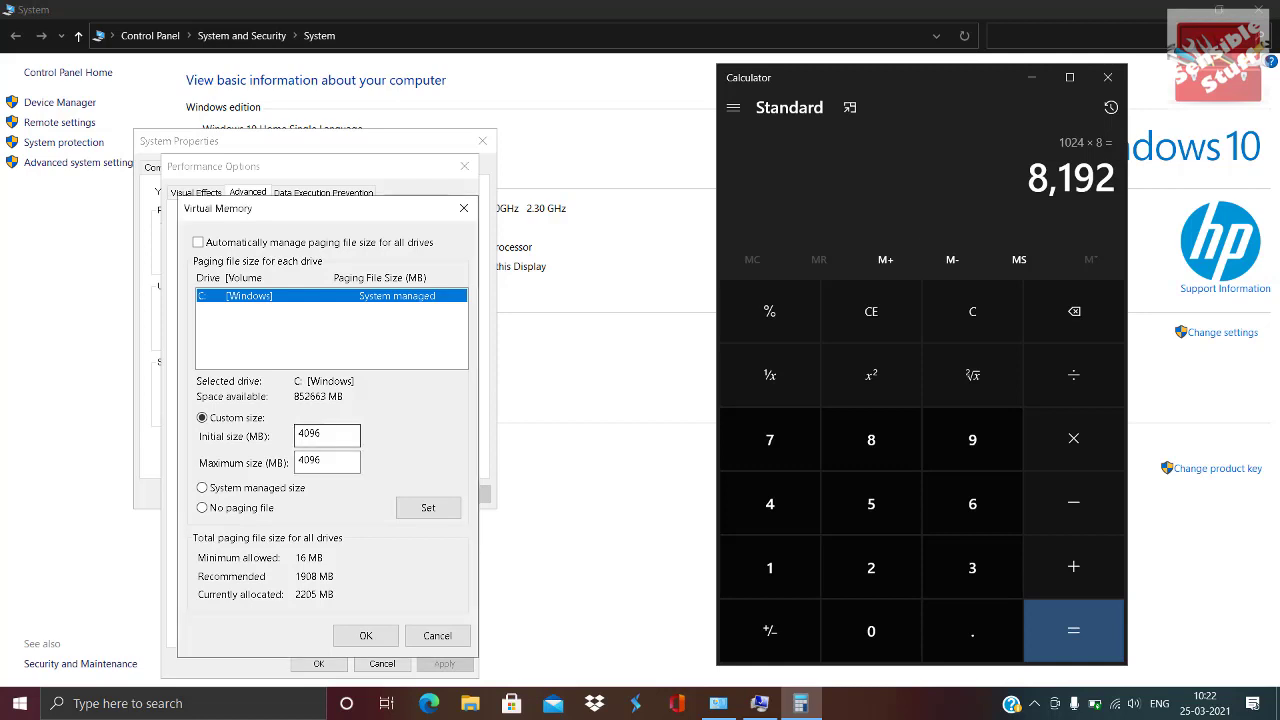
type("8192")
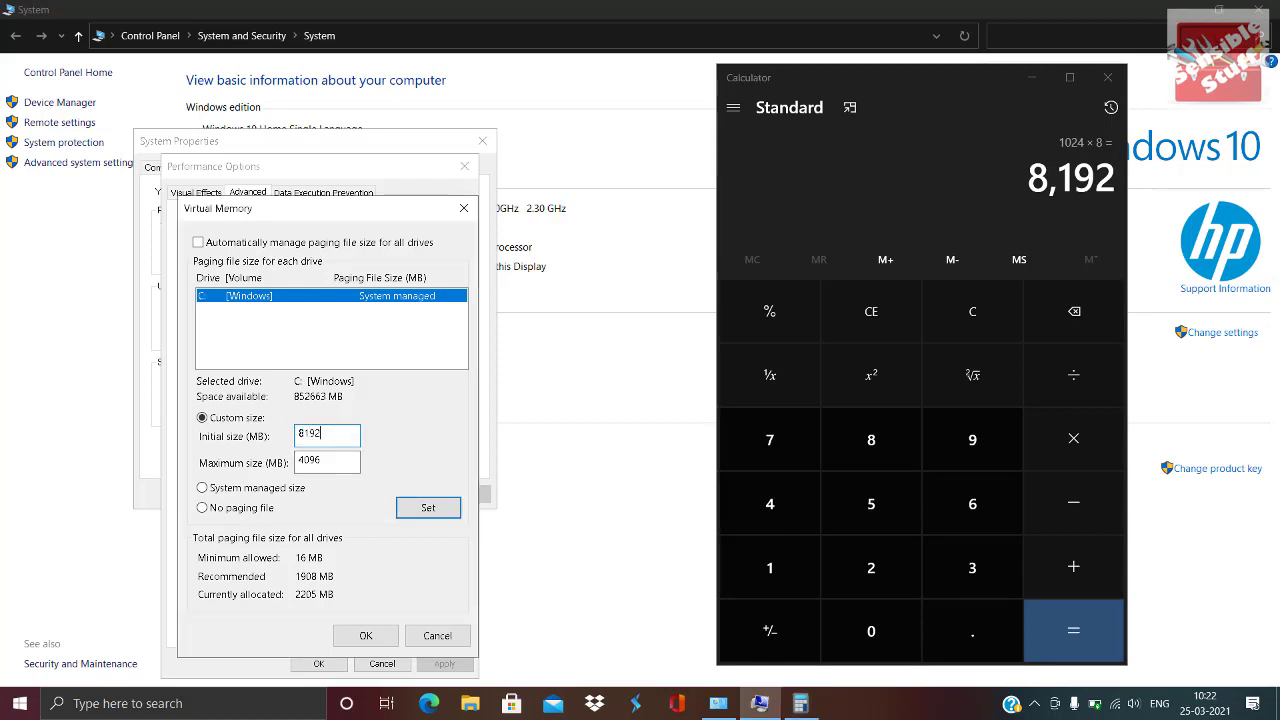
key("Tab")
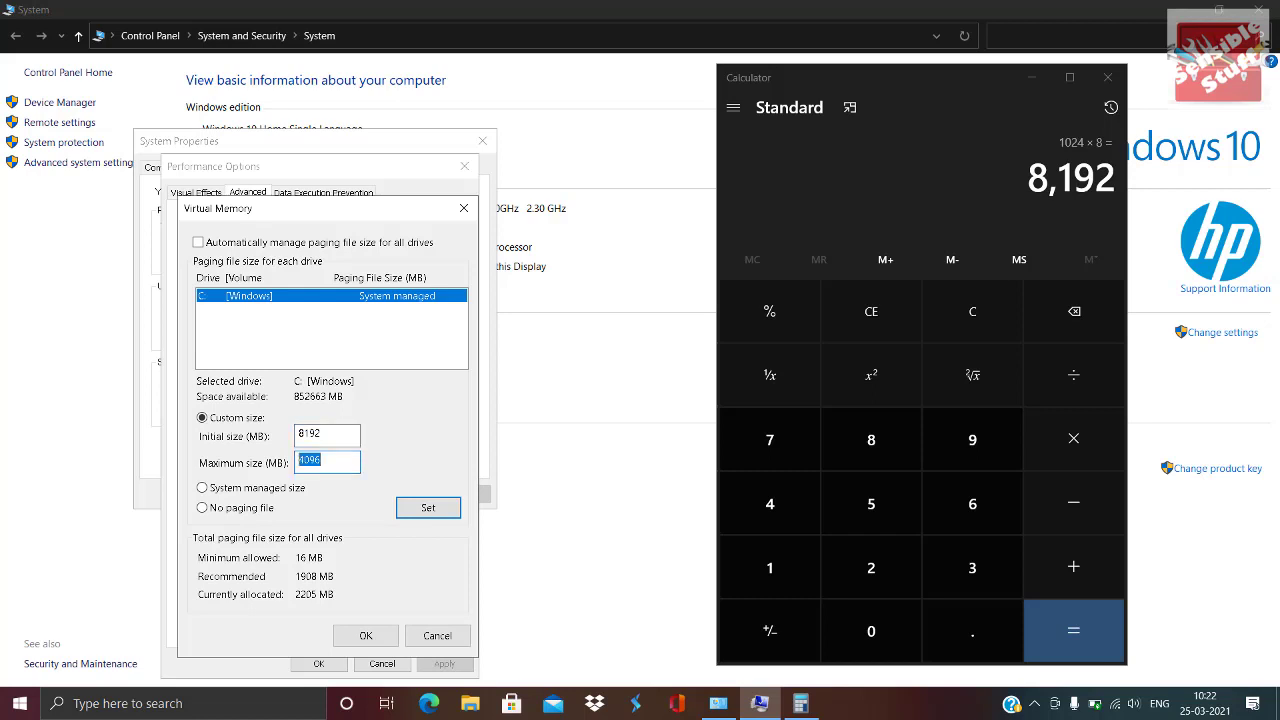
type("8192")
key("Return")
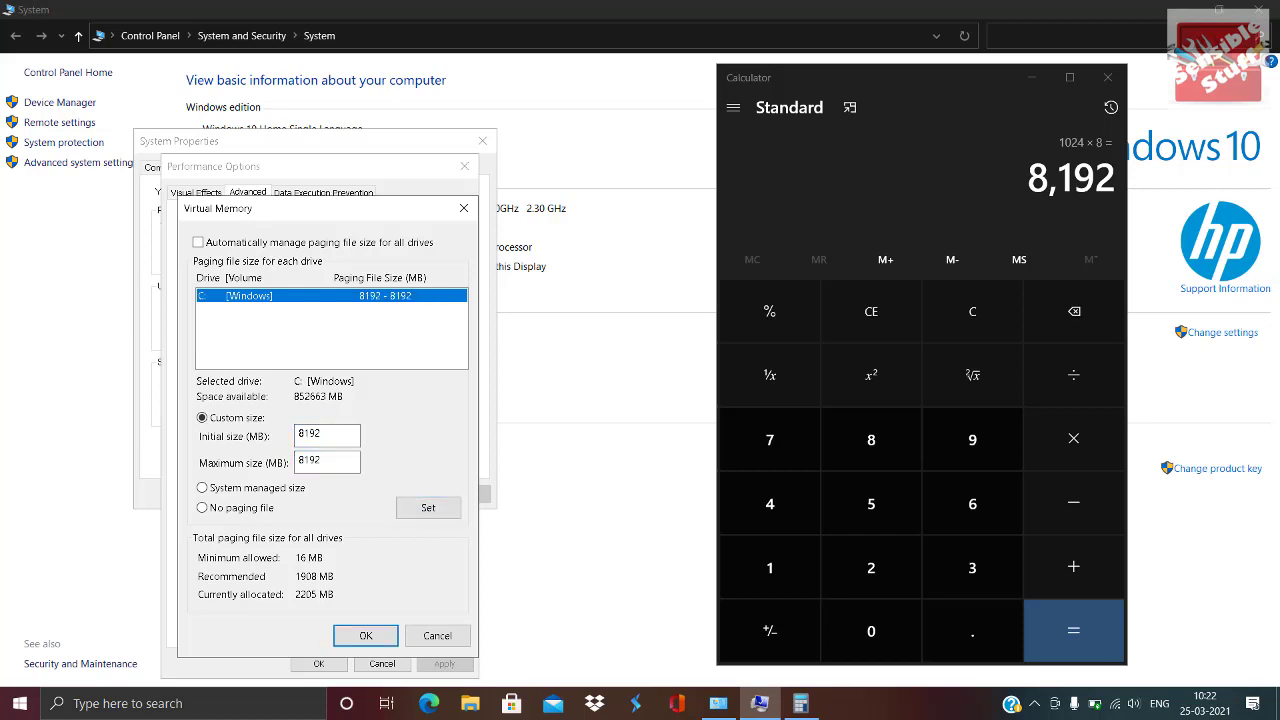
Confirm the virtual memory and performance changes, close System Properties and postpone the restart
key("Return")
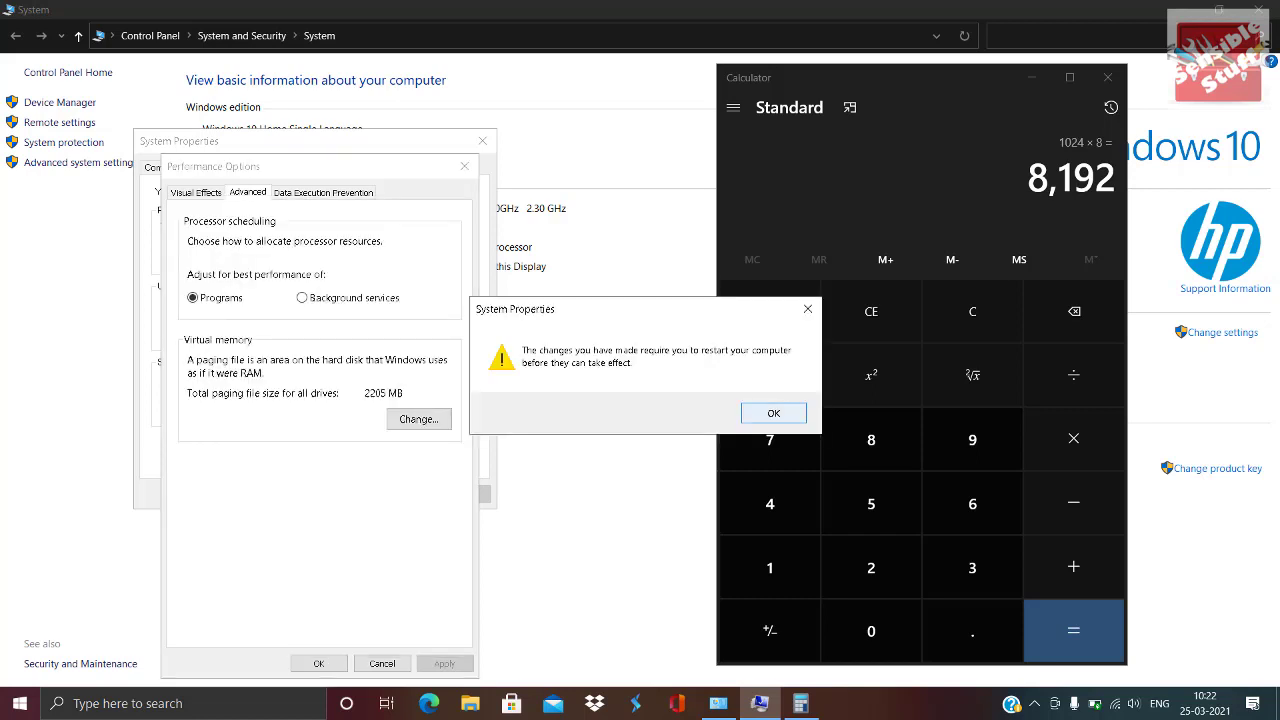
key("Return")
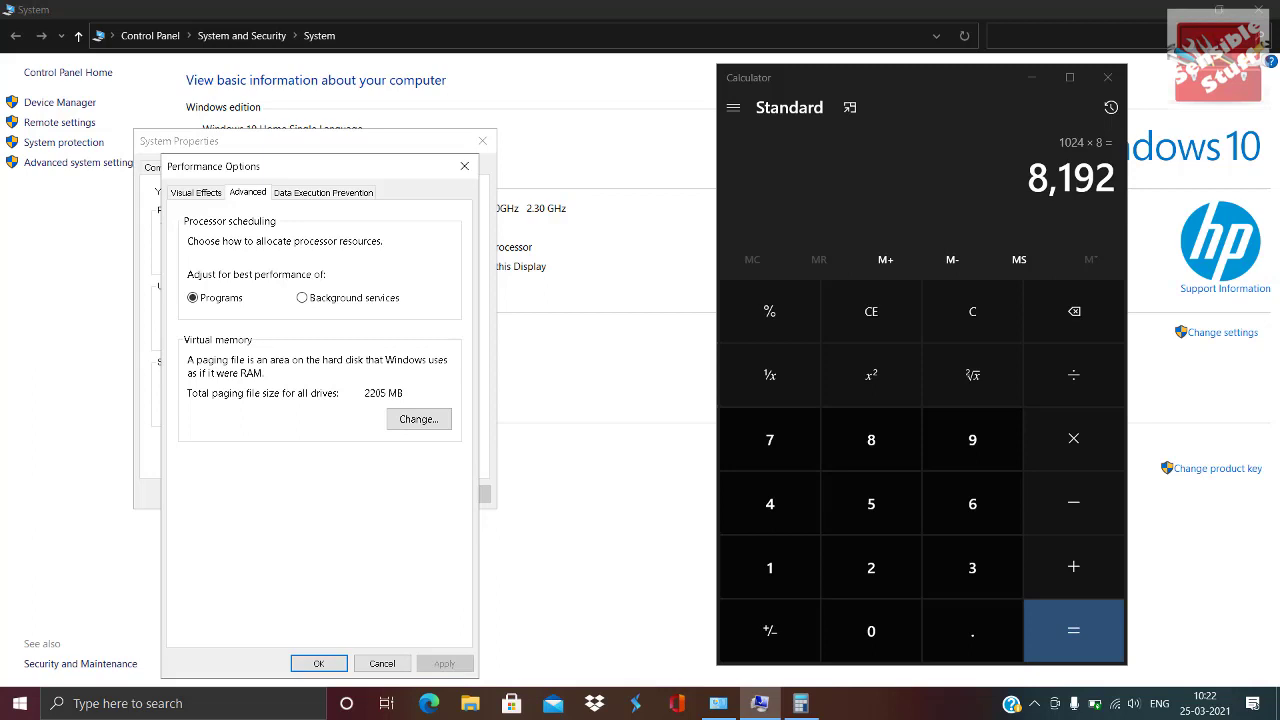
key("Return")
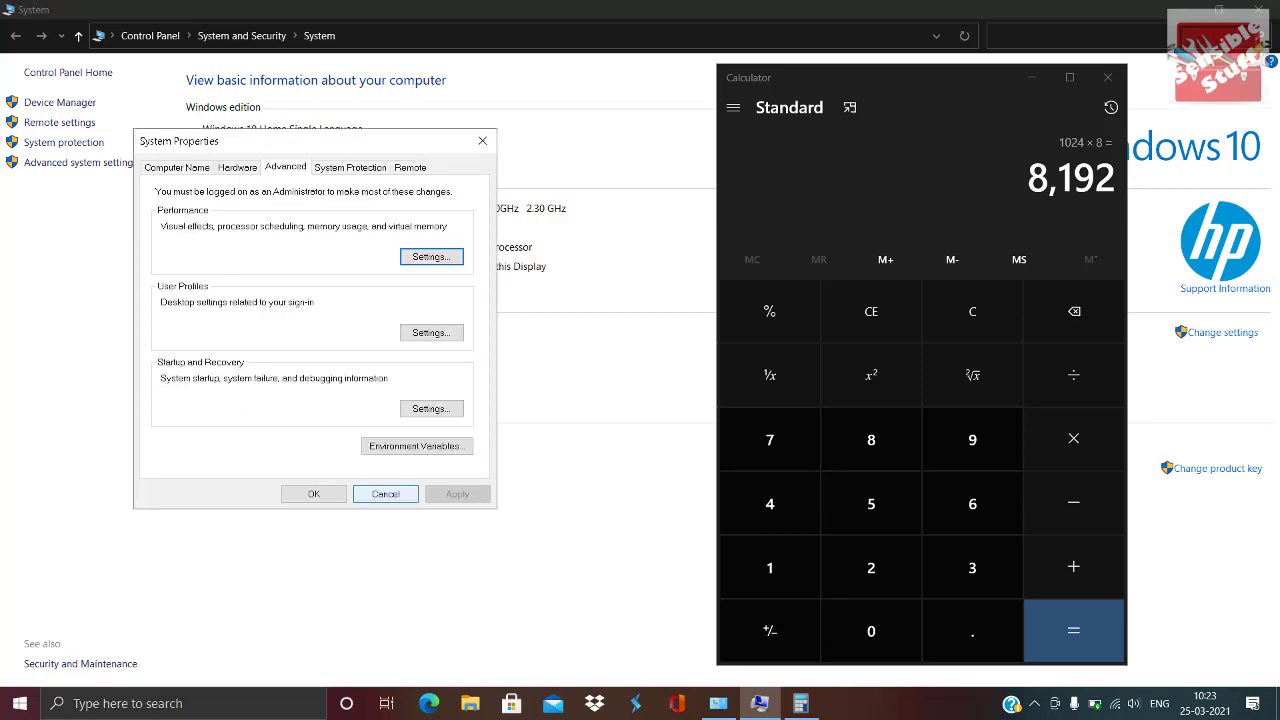
left_click(314, 494)
left_click(729, 370)
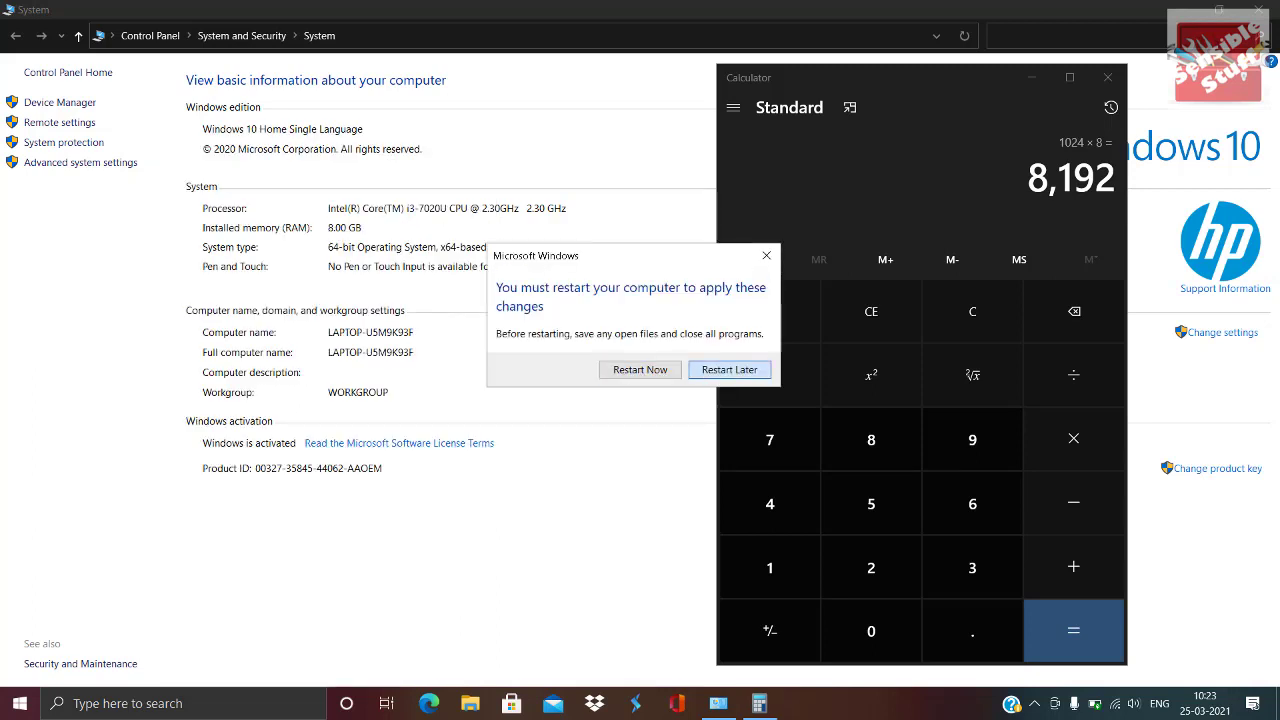
Close Calculator and the System window, leaving a refreshed desktop
left_click(1108, 77)
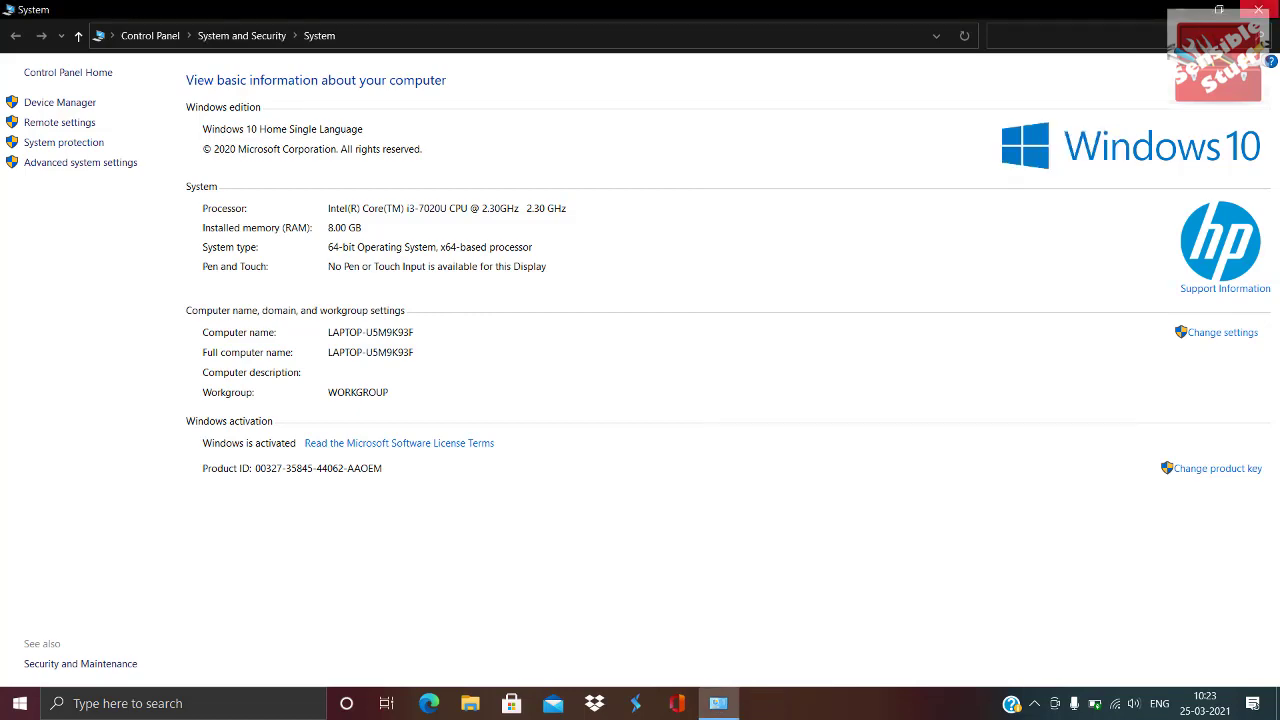
key("alt+F4")
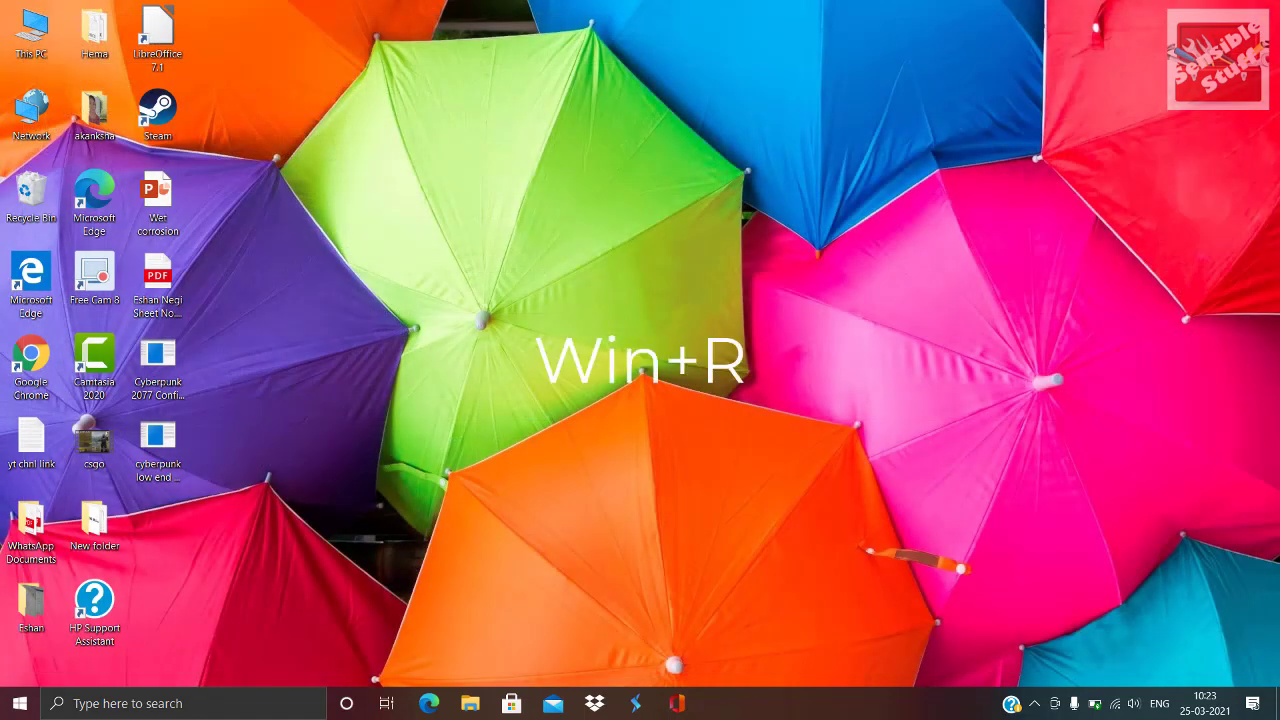
right_click(831, 191)
left_click(878, 242)
Run msconfig and open the advanced boot options for the Windows 10 entry
key("super+r")
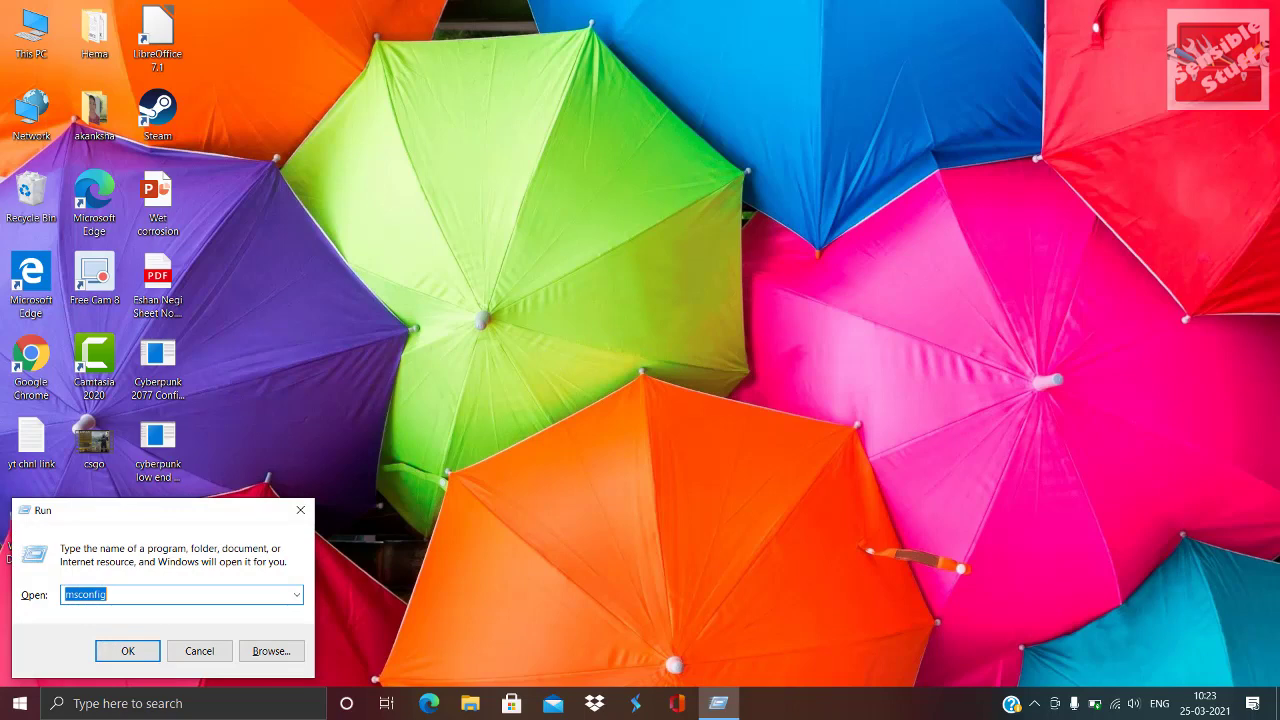
left_click_drag(109, 595, 74, 595)
key("Return")
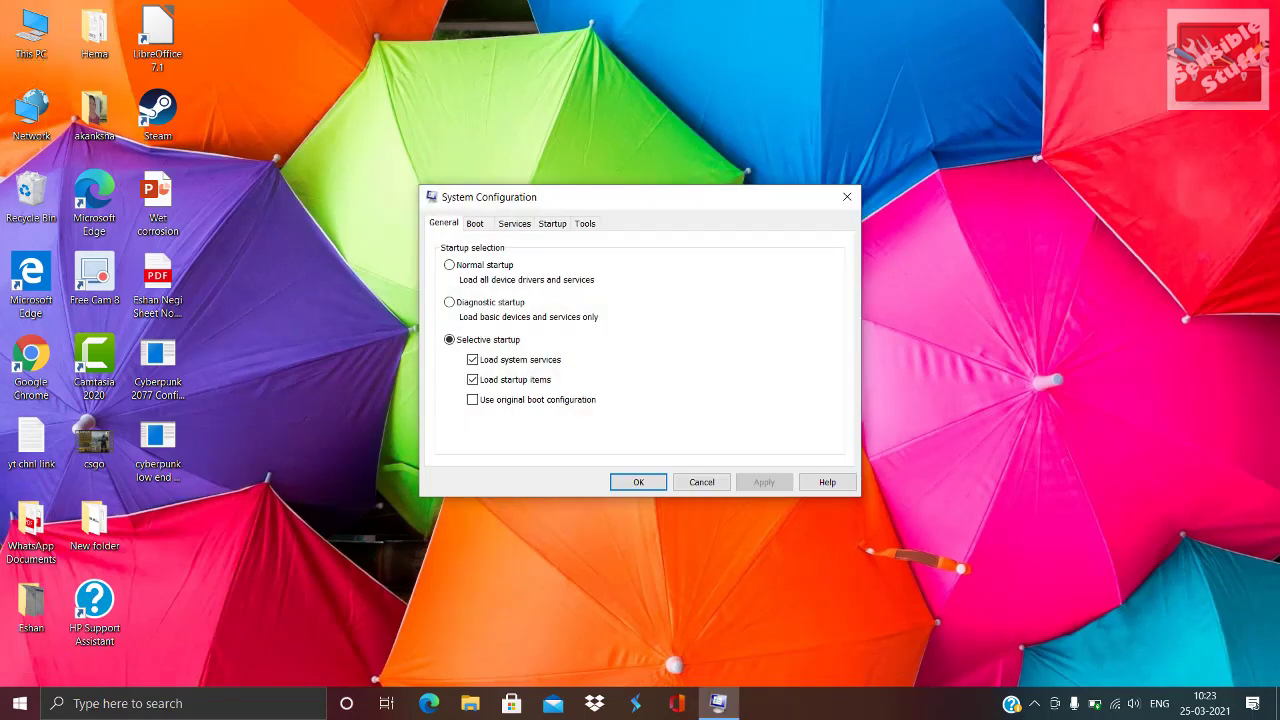
left_click(474, 223)
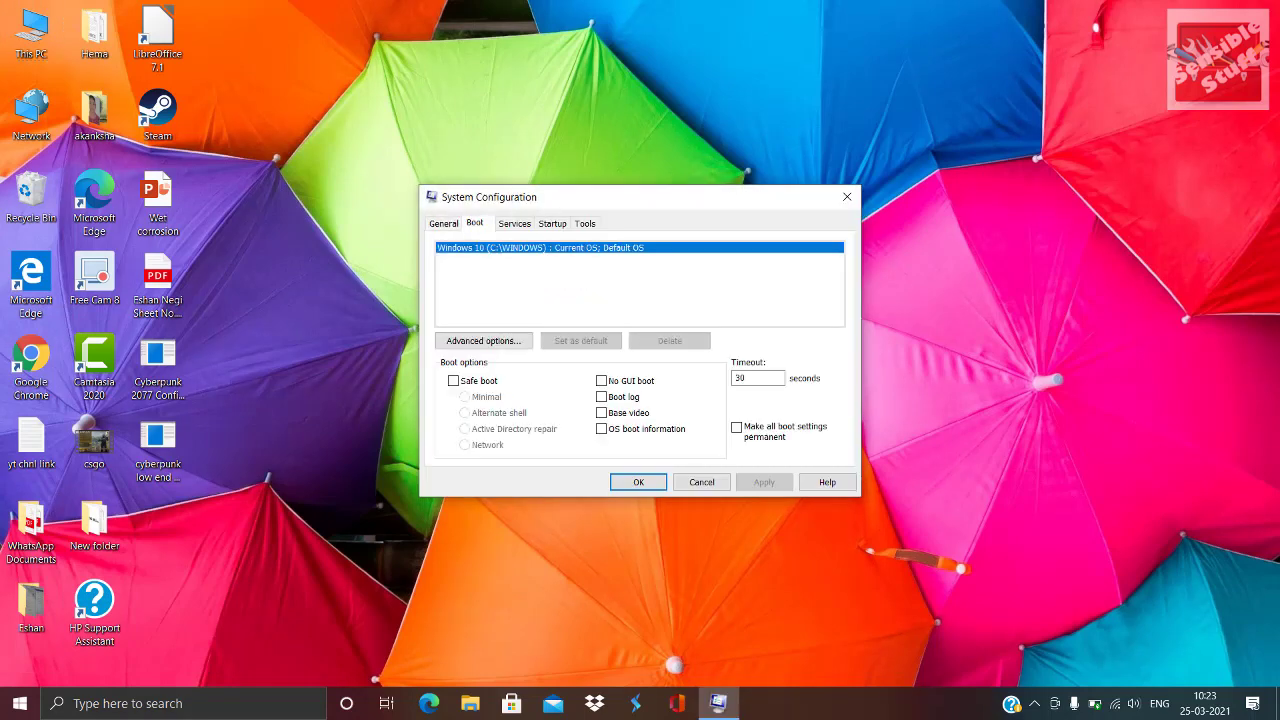
left_click(484, 340)
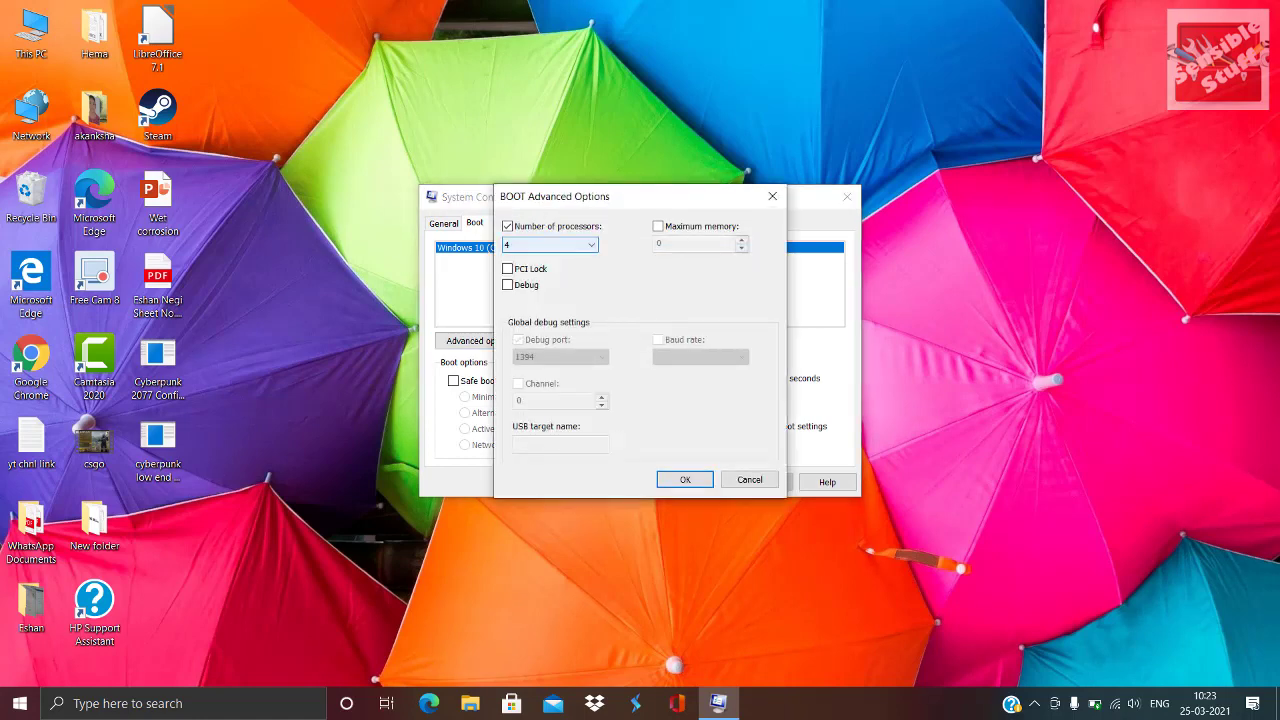
Enable the number of processors boot option, set it to 4 and accept the advanced options
left_click(508, 227)
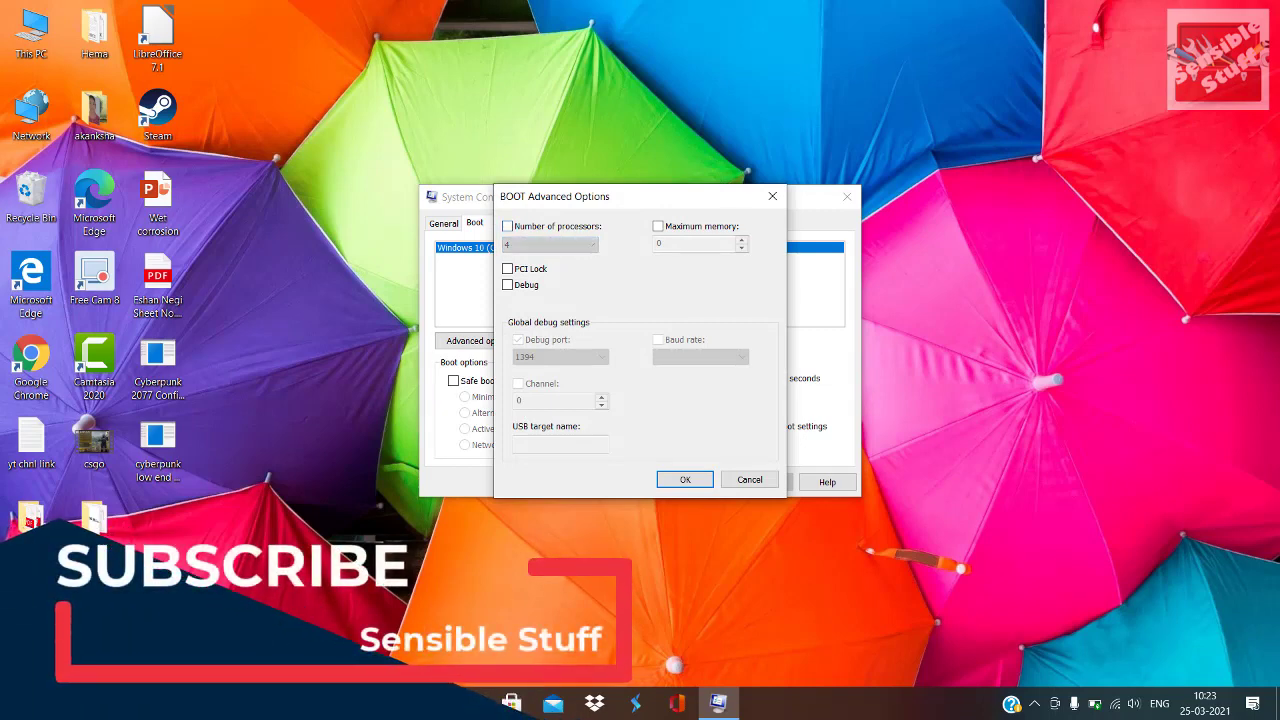
left_click(507, 226)
left_click(591, 245)
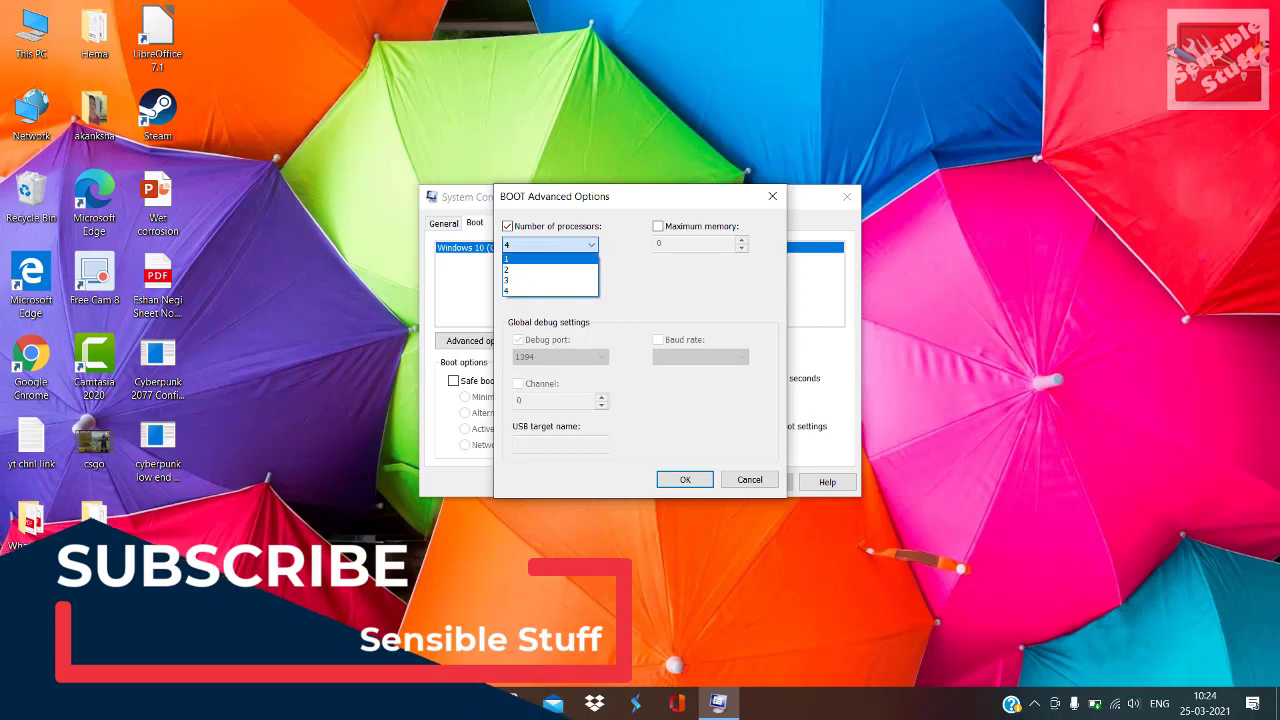
left_click(549, 291)
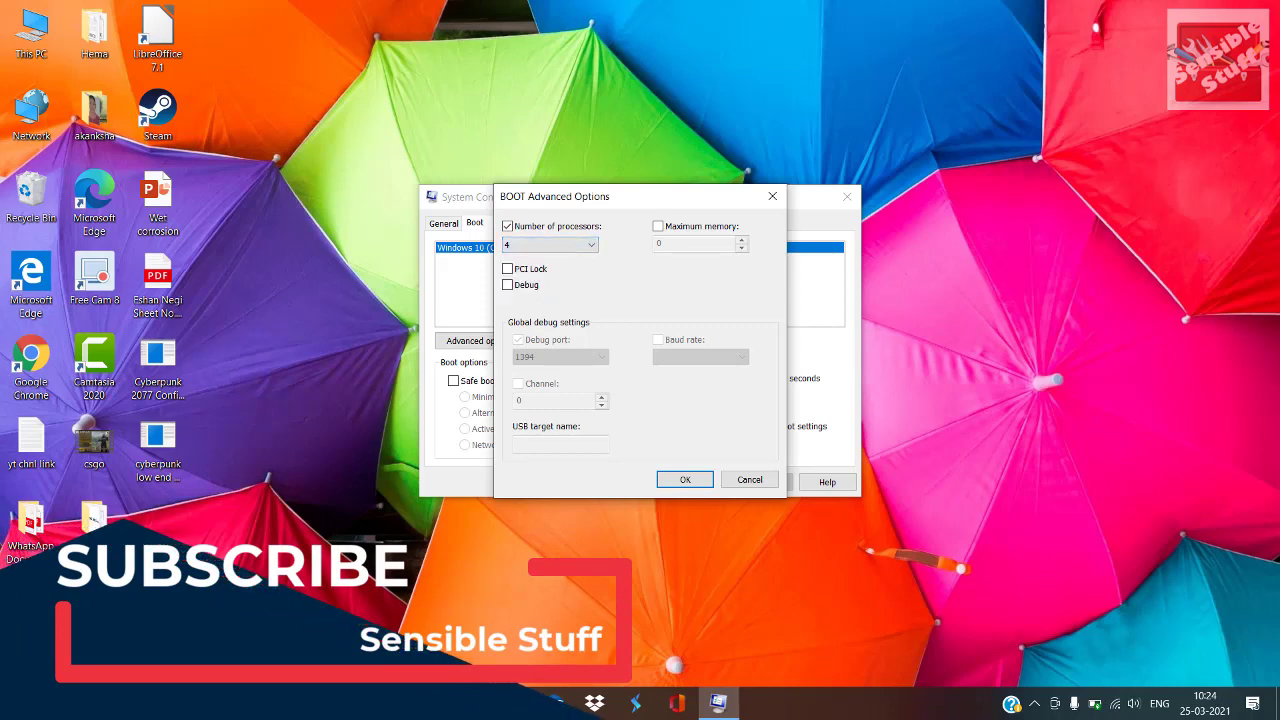
left_click(687, 480)
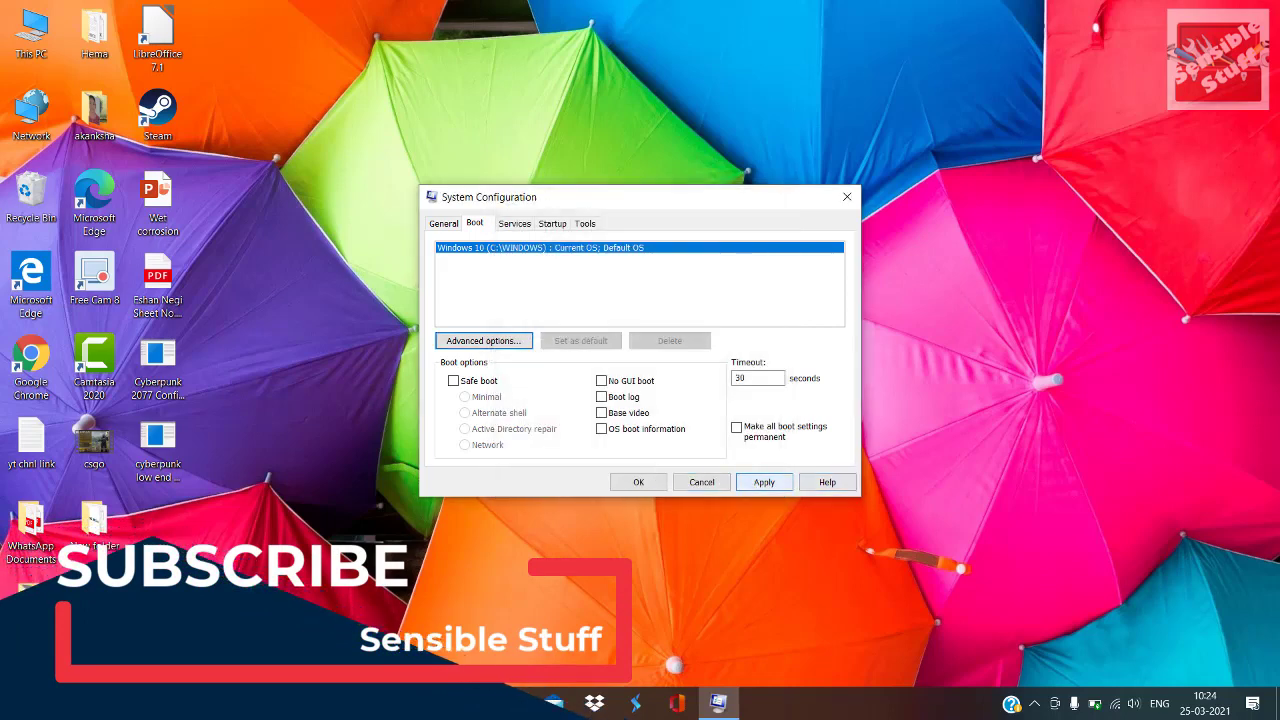
Save and close System Configuration, and refresh the desktop
left_click(638, 481)
left_click(707, 381)
right_click(720, 232)
left_click(760, 284)
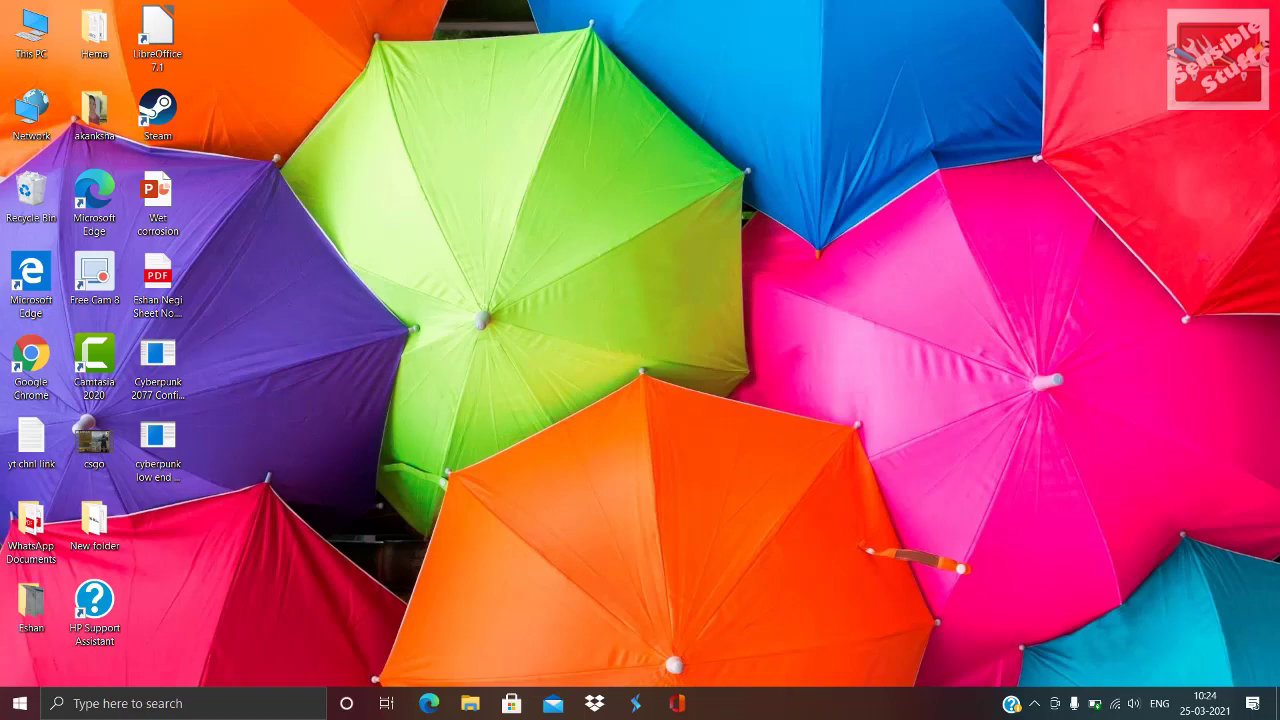
Search for %temp%, open the Temp folder and maximize its window
key("super")
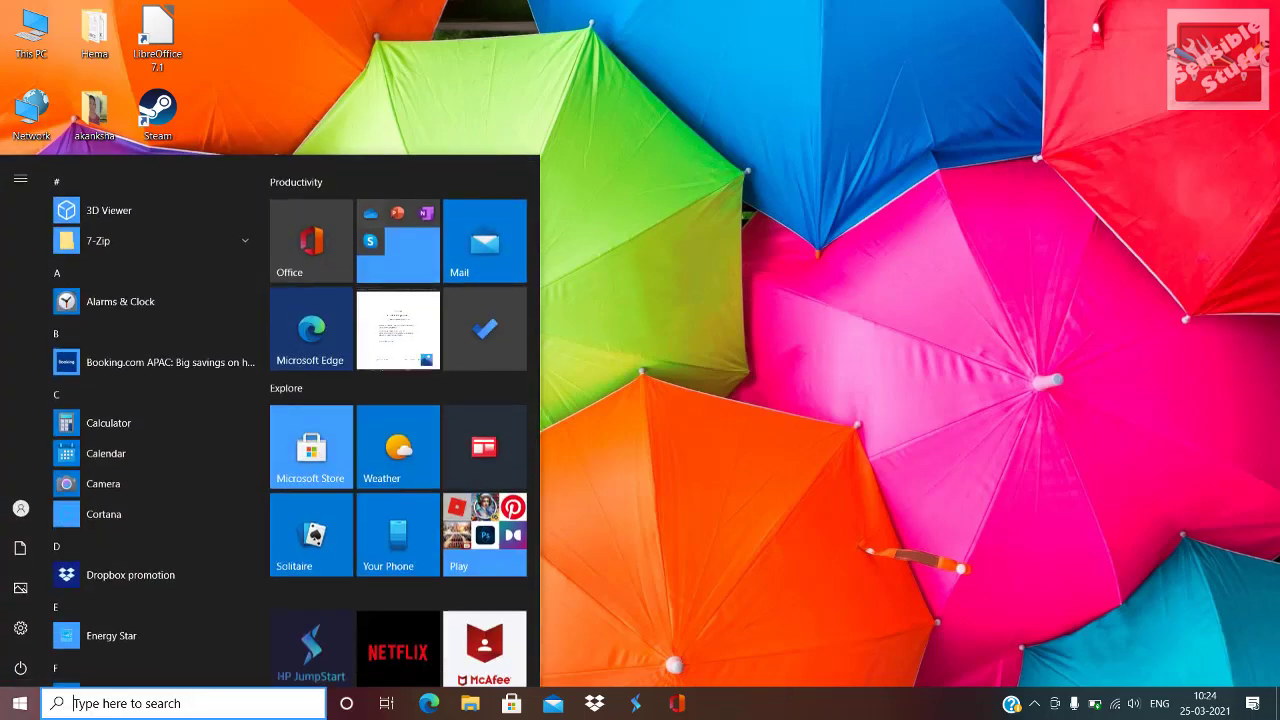
type("%")
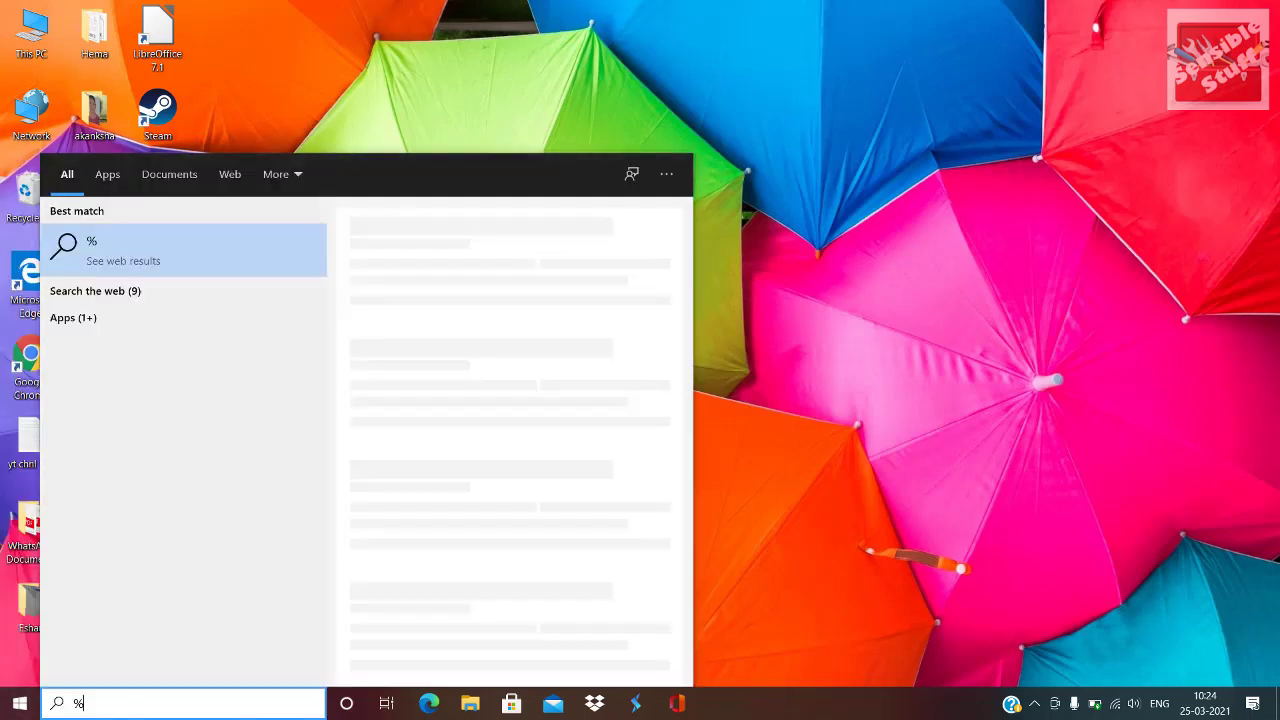
type("temp%")
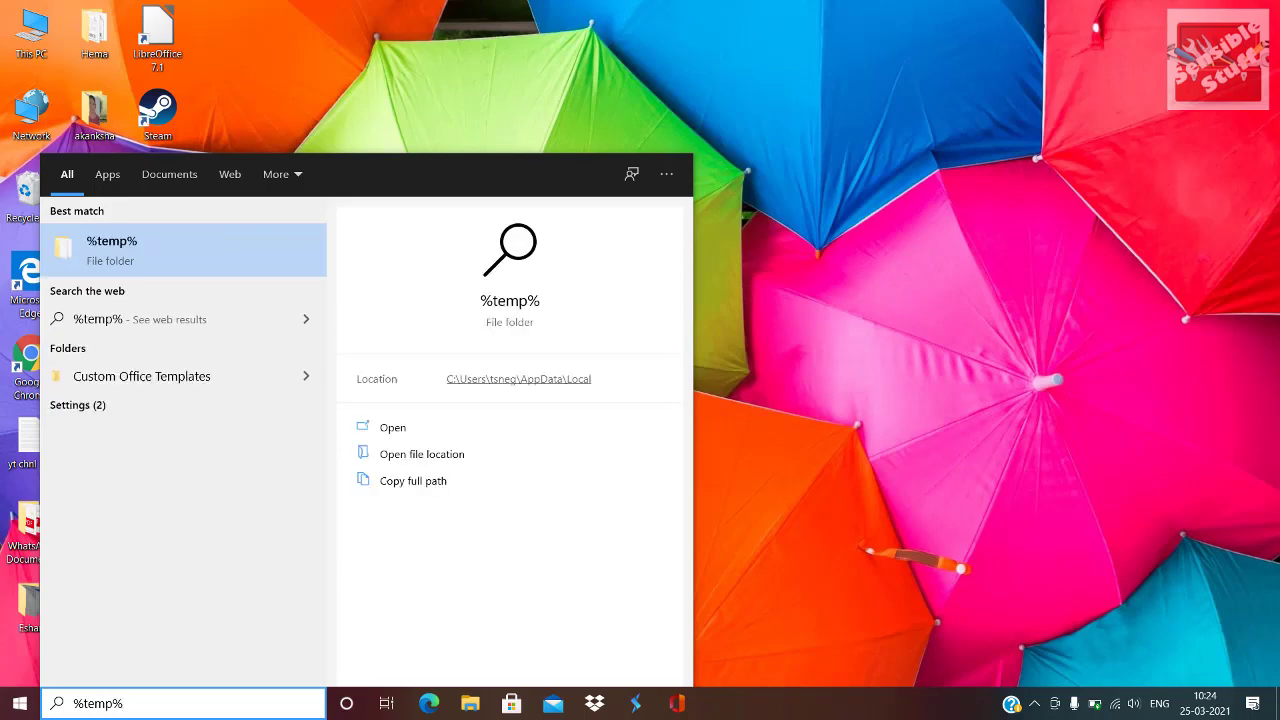
key("Return")
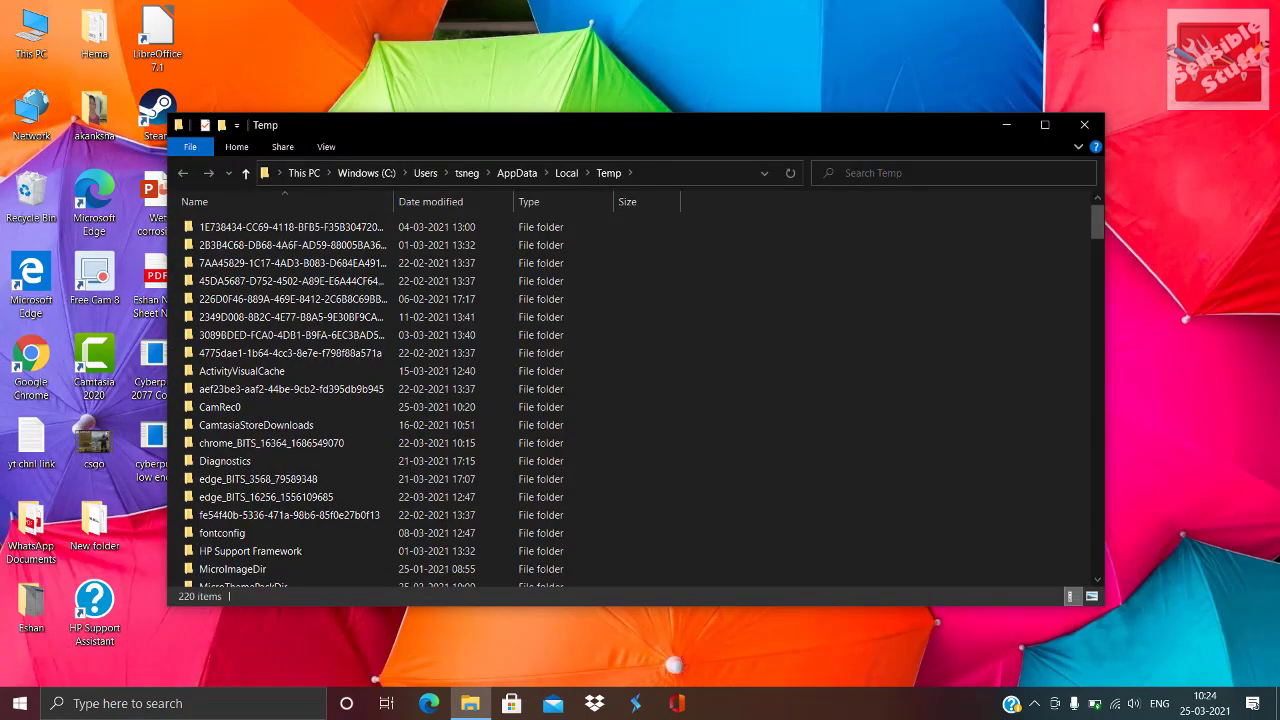
left_click_drag(500, 125, 465, 1)
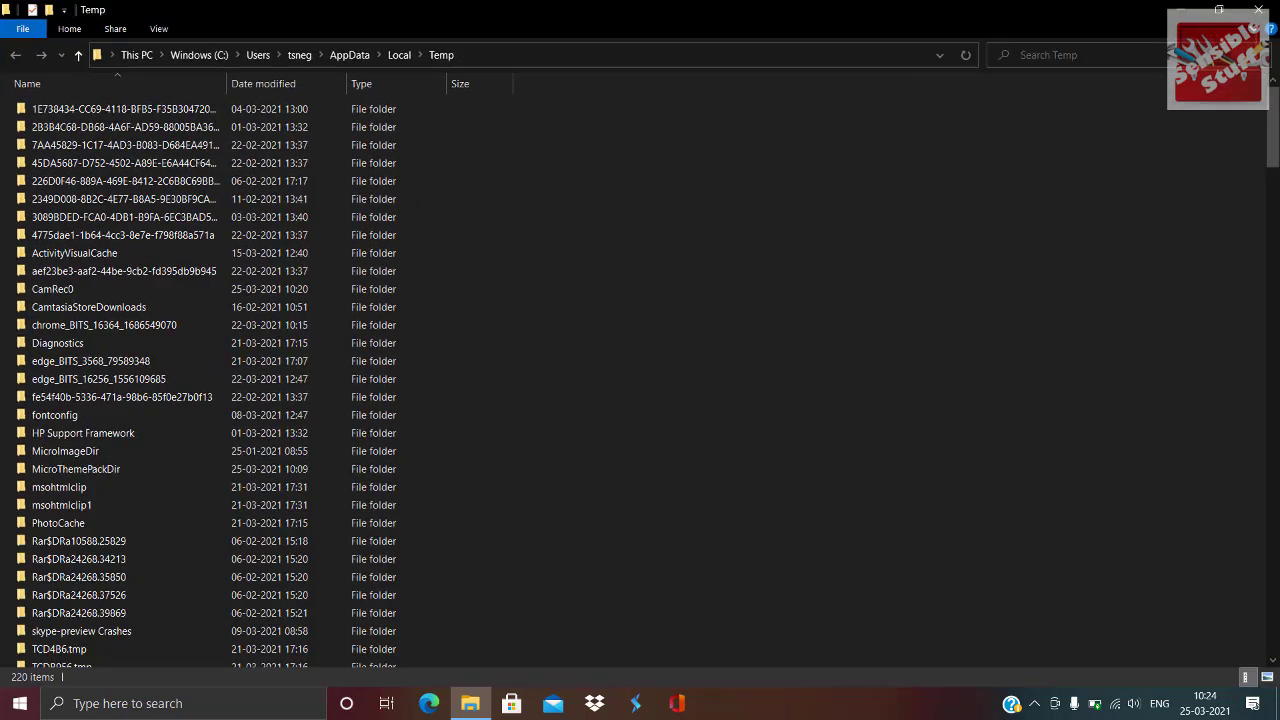
Select all files and folders in the Temp folder
left_click_drag(597, 118, 330, 668)
left_click_drag(597, 665, 597, 665)
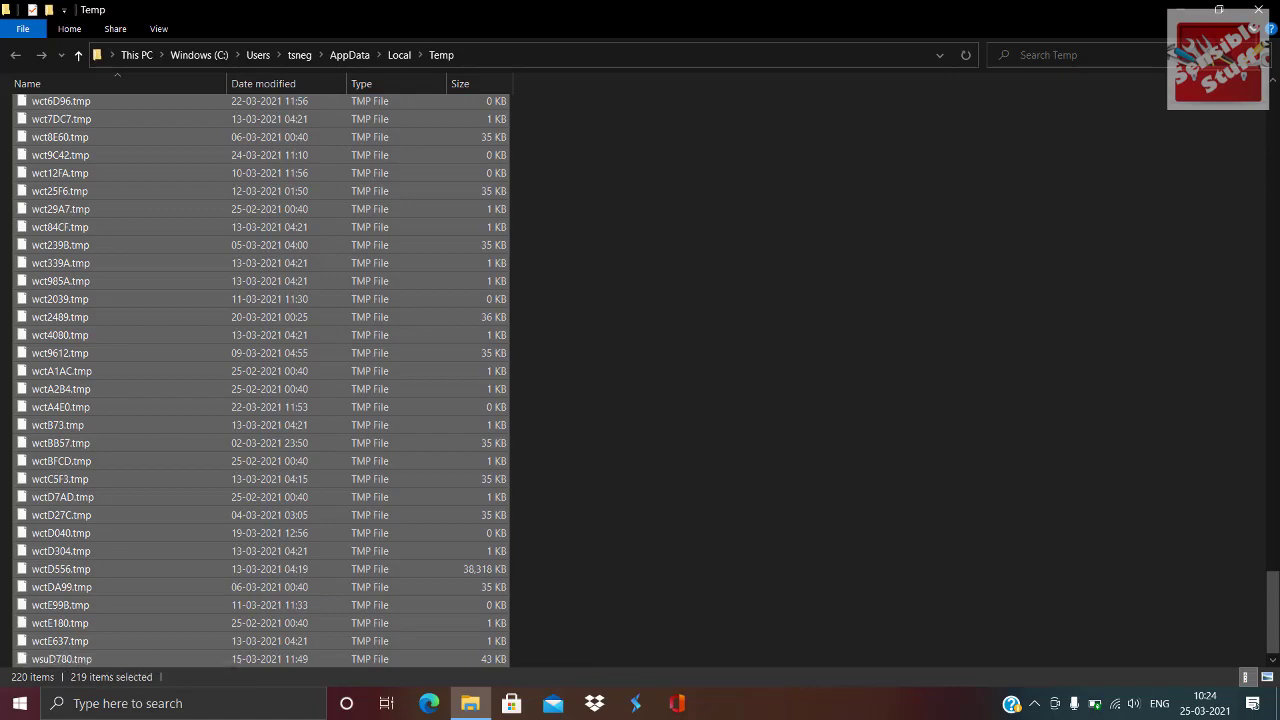
left_click(640, 560)
scroll(640, 560, "up", 5)
key("ctrl+a")
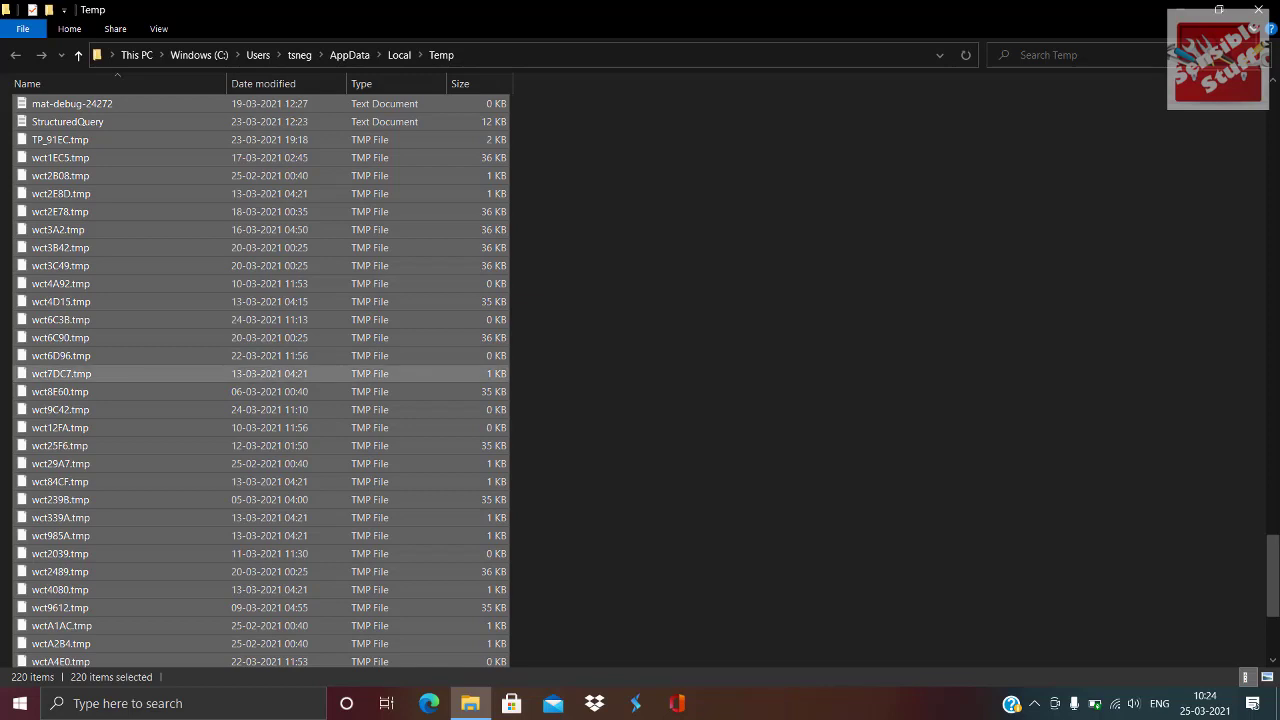
Check the combined size of the selected temporary items in their Properties, and close the dialog
right_click(433, 373)
left_click(475, 674)
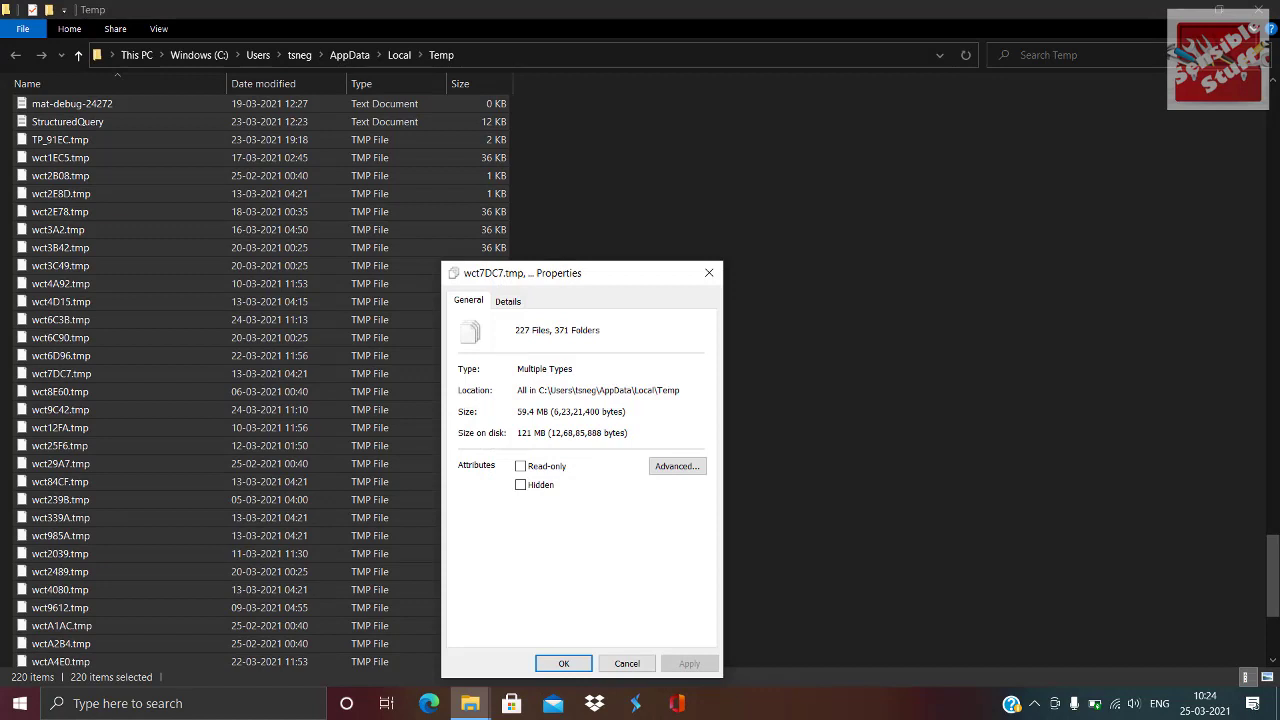
mouse_move(537, 412)
left_mouse_down()
mouse_move(516, 412)
mouse_move(547, 433)
mouse_move(516, 433)
mouse_move(517, 411)
left_mouse_up()
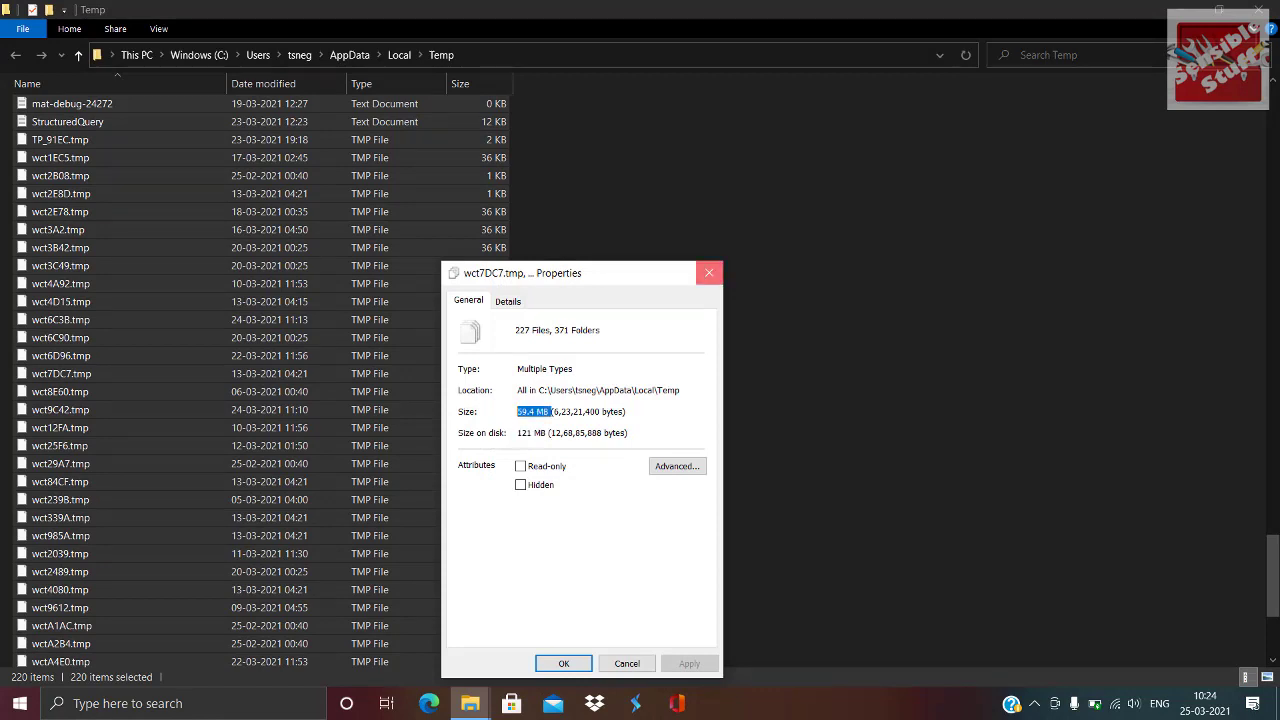
left_click(709, 272)
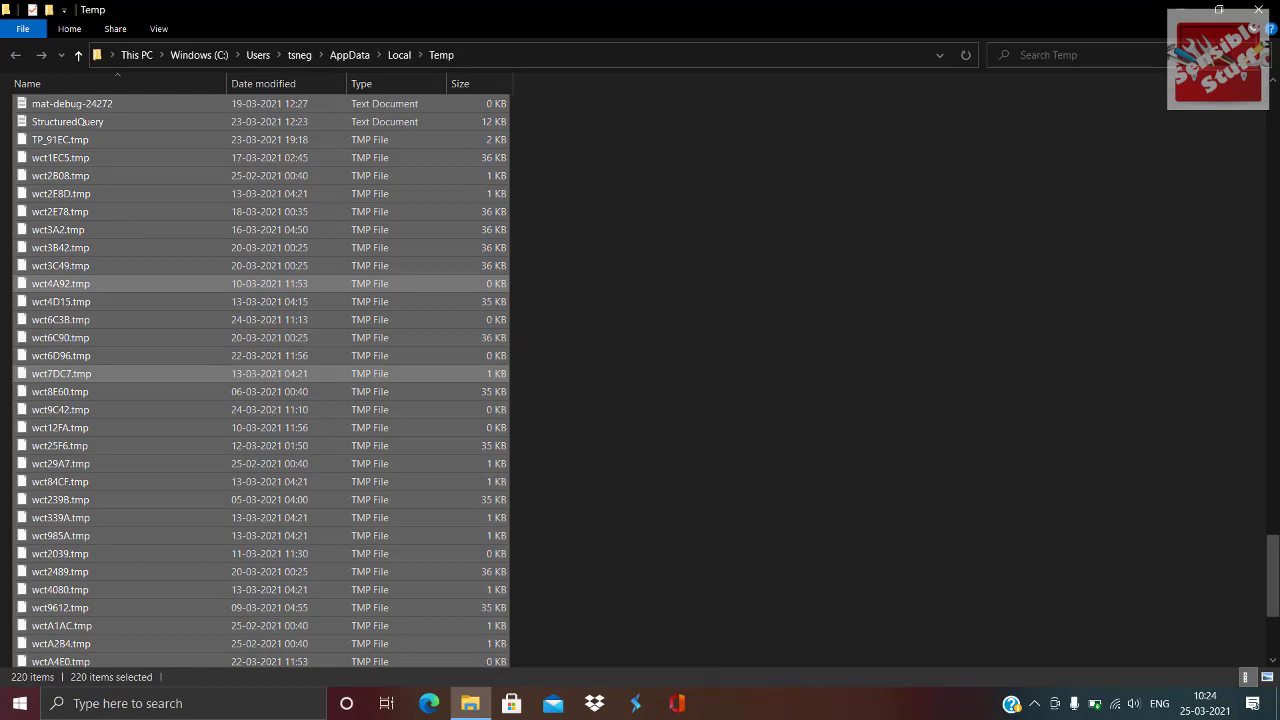
Permanently delete the selected temporary items, skipping the recording file that is in use
key("shift+Delete")
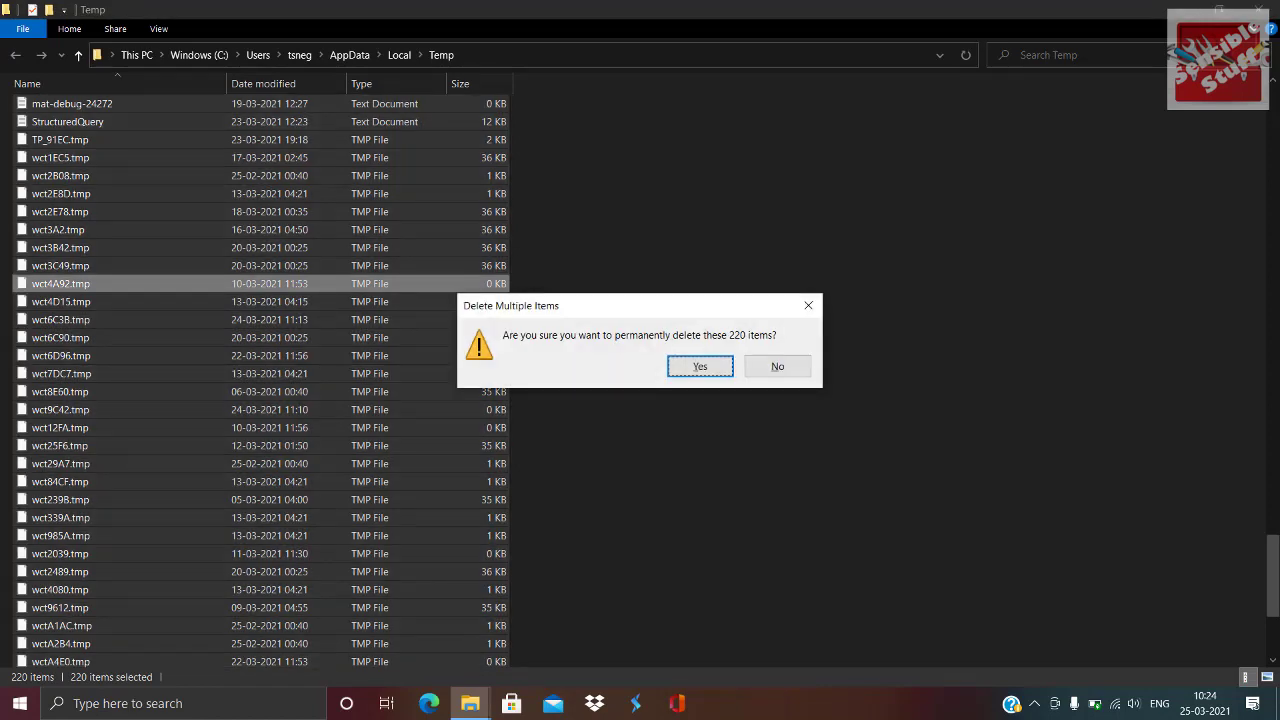
key("Return")
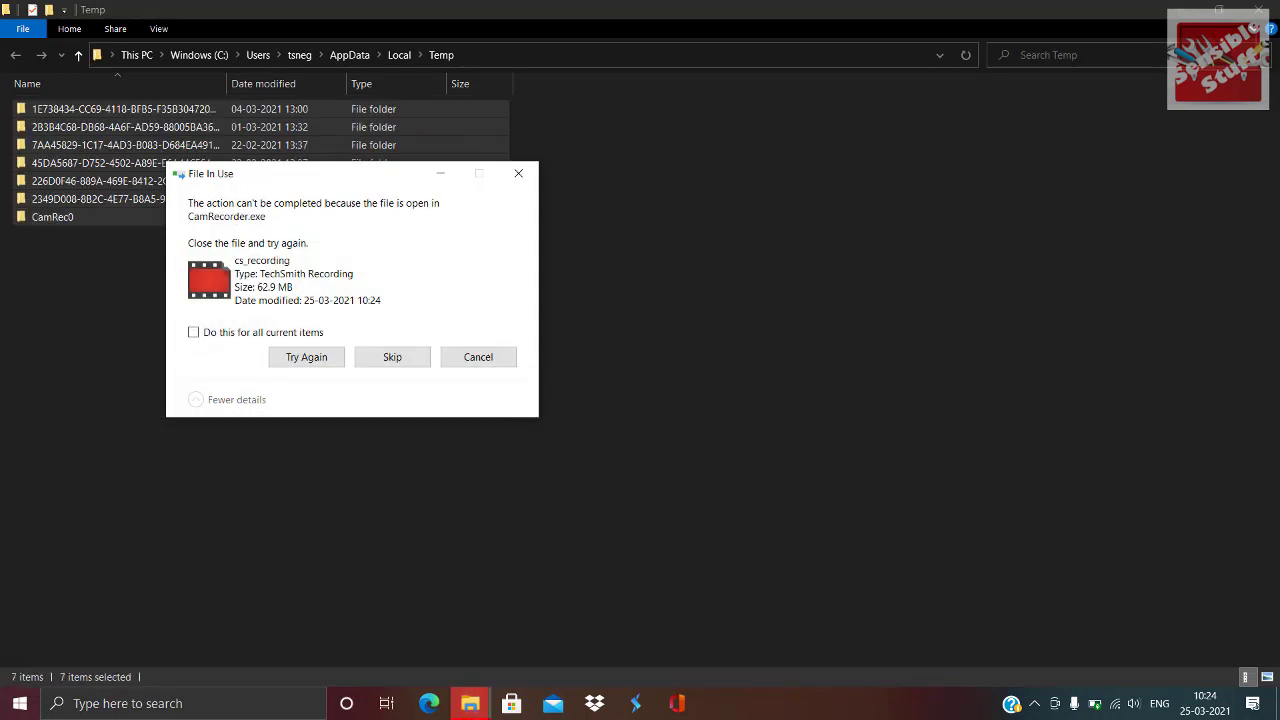
left_click(392, 357)
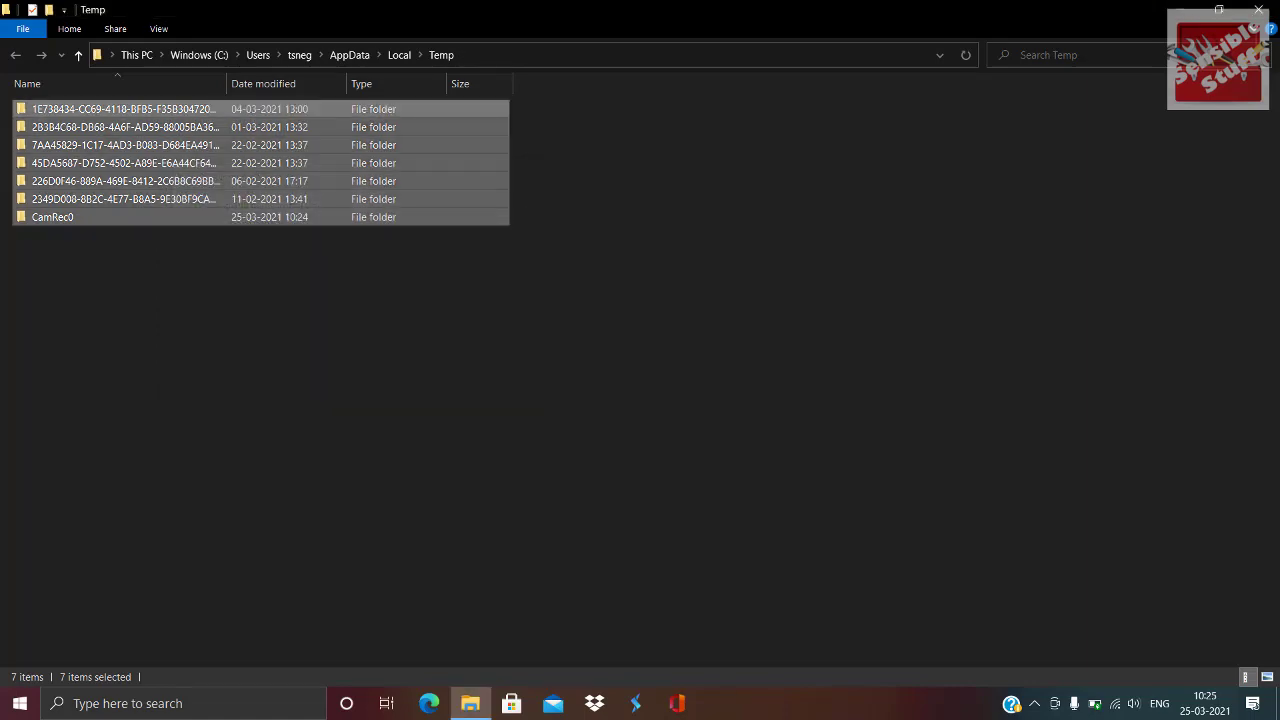
Close the Temp folder window and refresh the desktop
left_click(1258, 9)
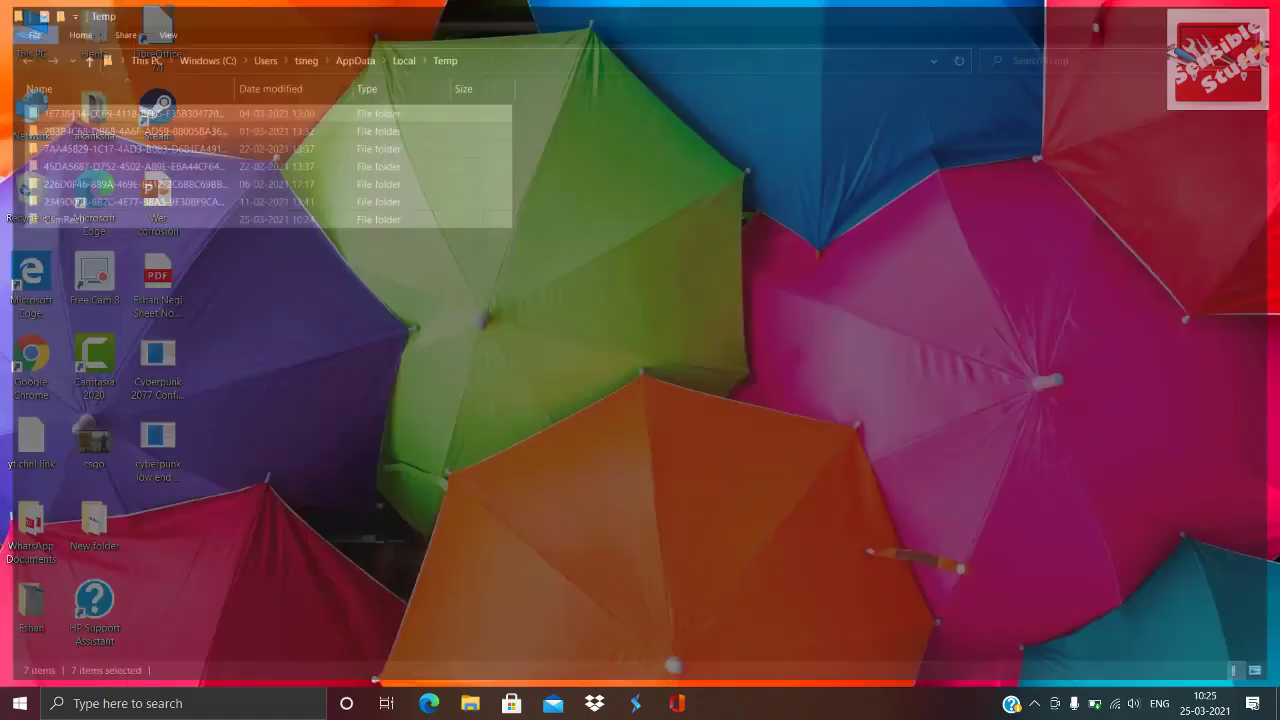
right_click(808, 267)
left_click(852, 316)
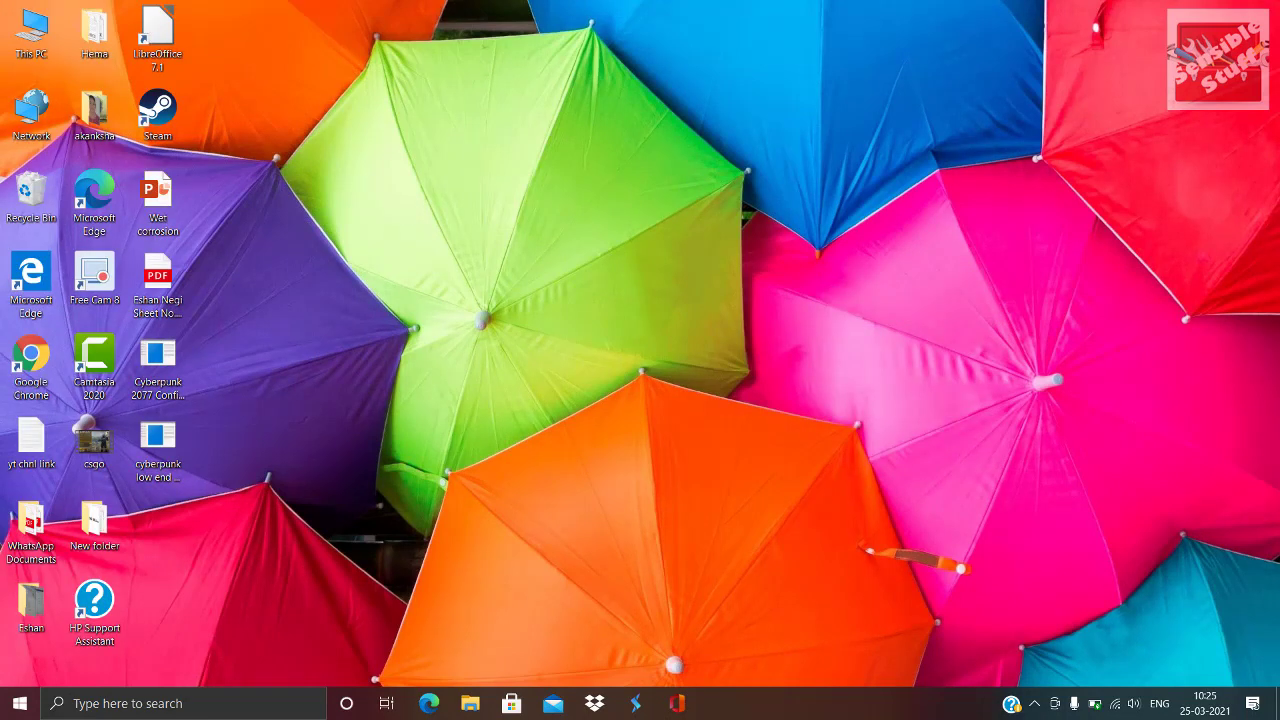
Open Defragment and Optimize Drives by searching for "defra" and analyze the Windows (C:) drive
key("super")
type("d")
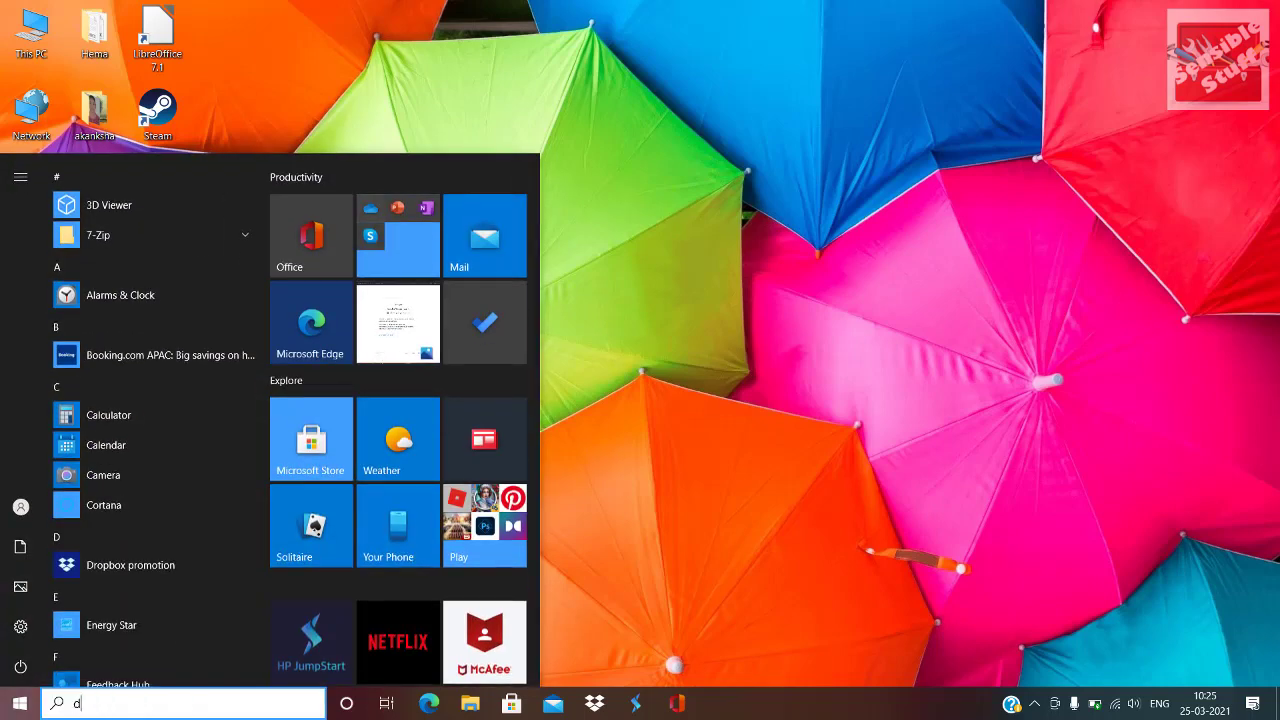
type("efra")
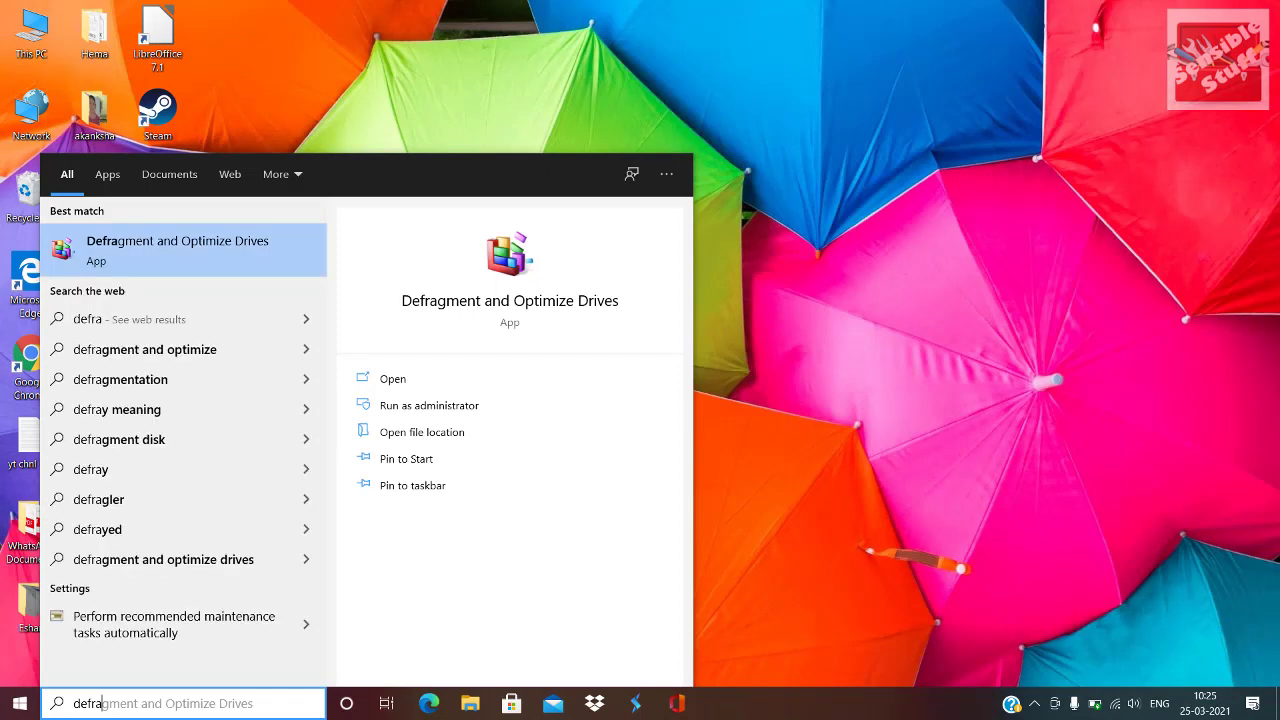
key("Escape")
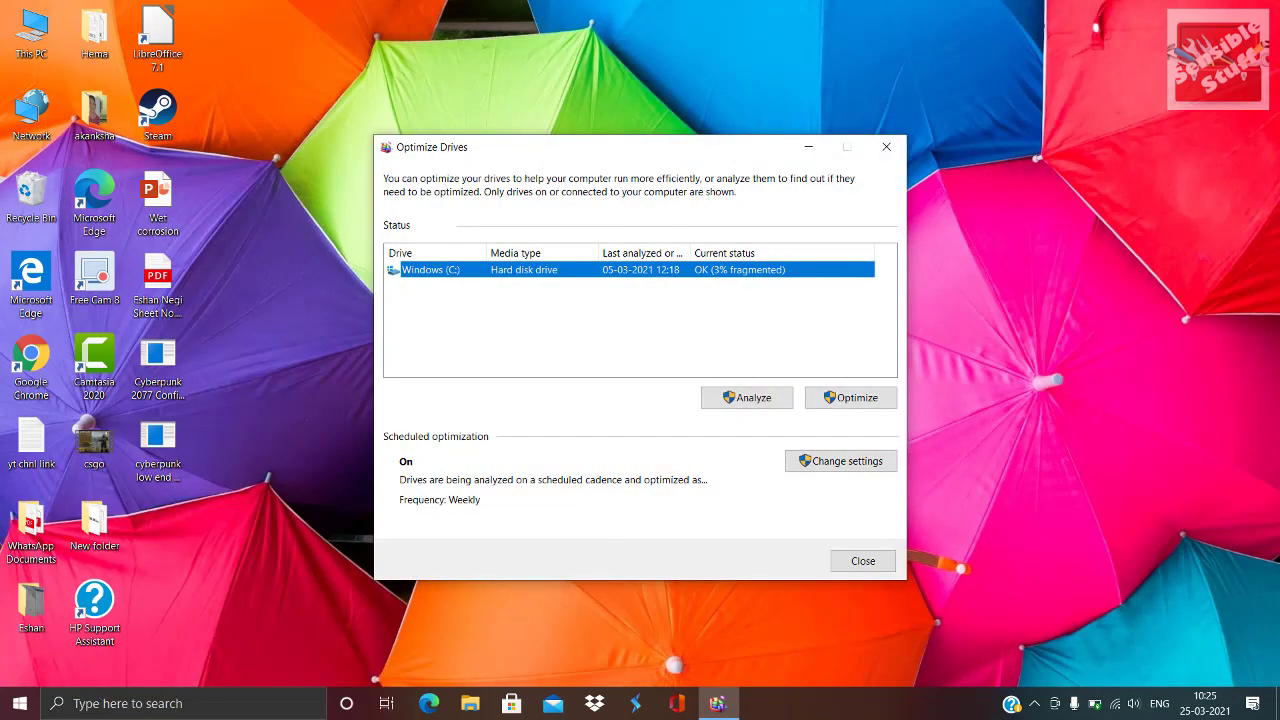
left_click_drag(600, 147, 633, 117)
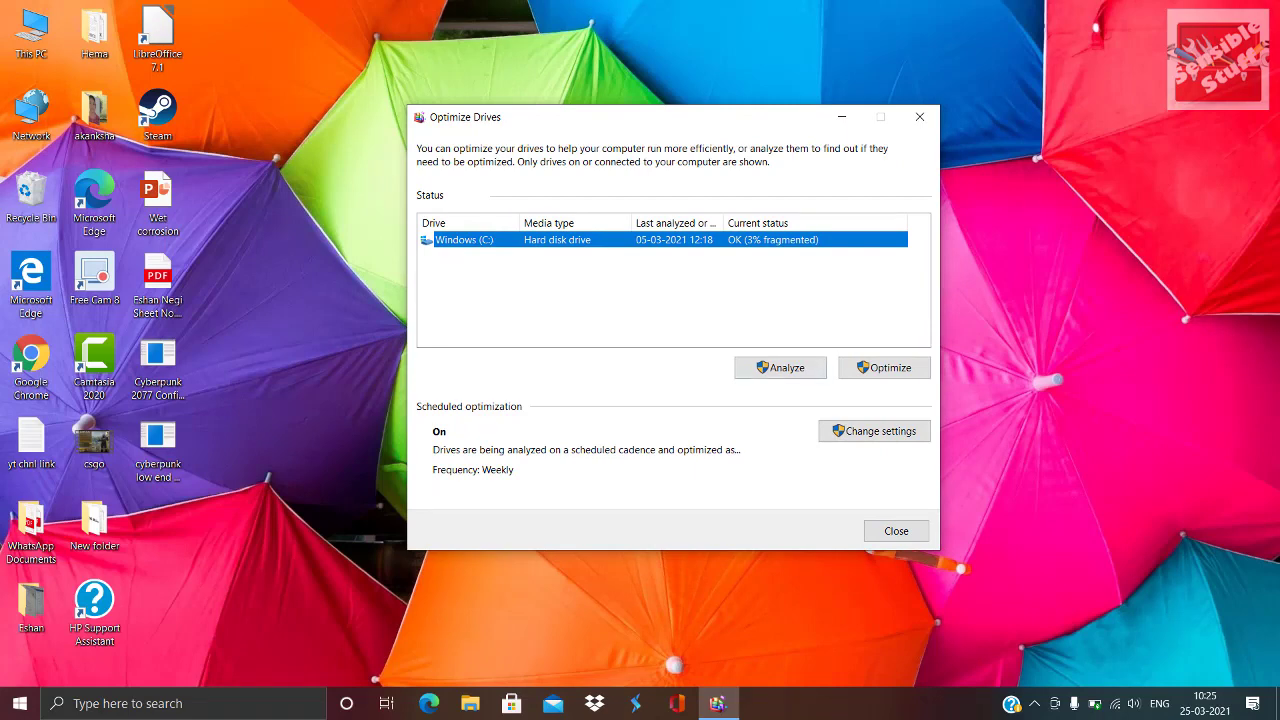
left_click(780, 368)
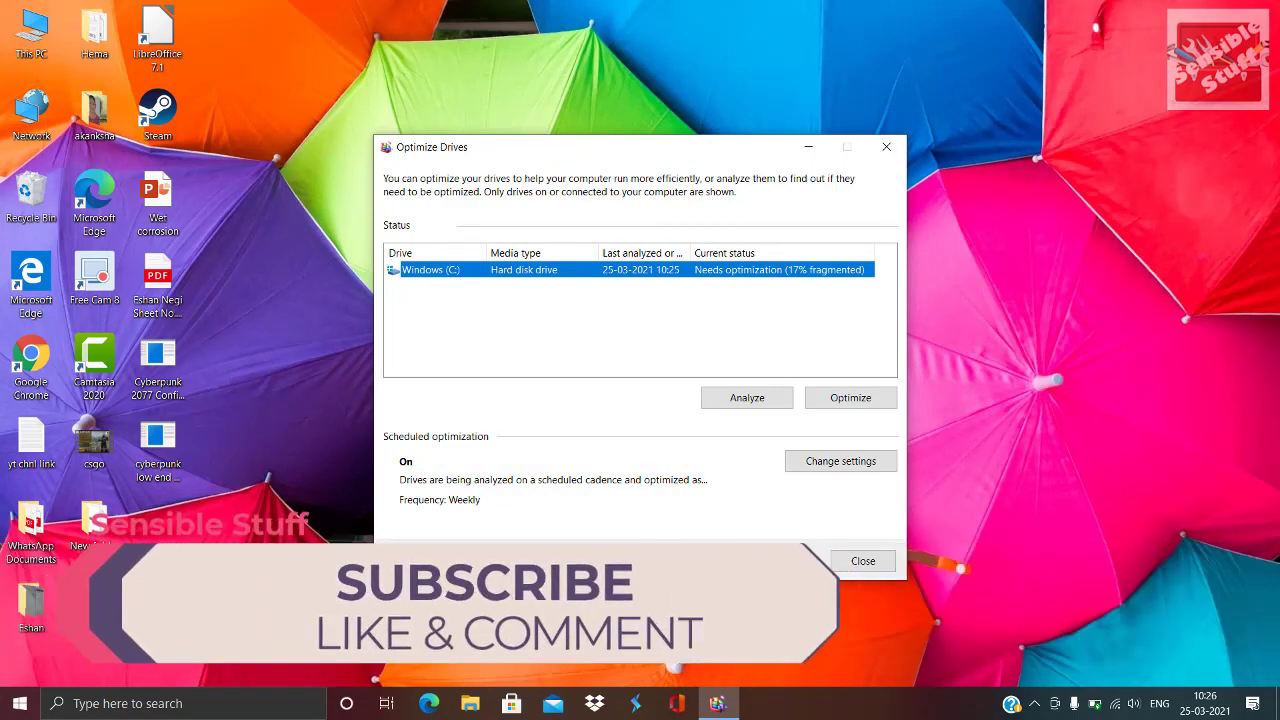
Start optimizing the Windows (C:) drive, and review the frequency options of the optimization schedule without saving changes
key("Return")
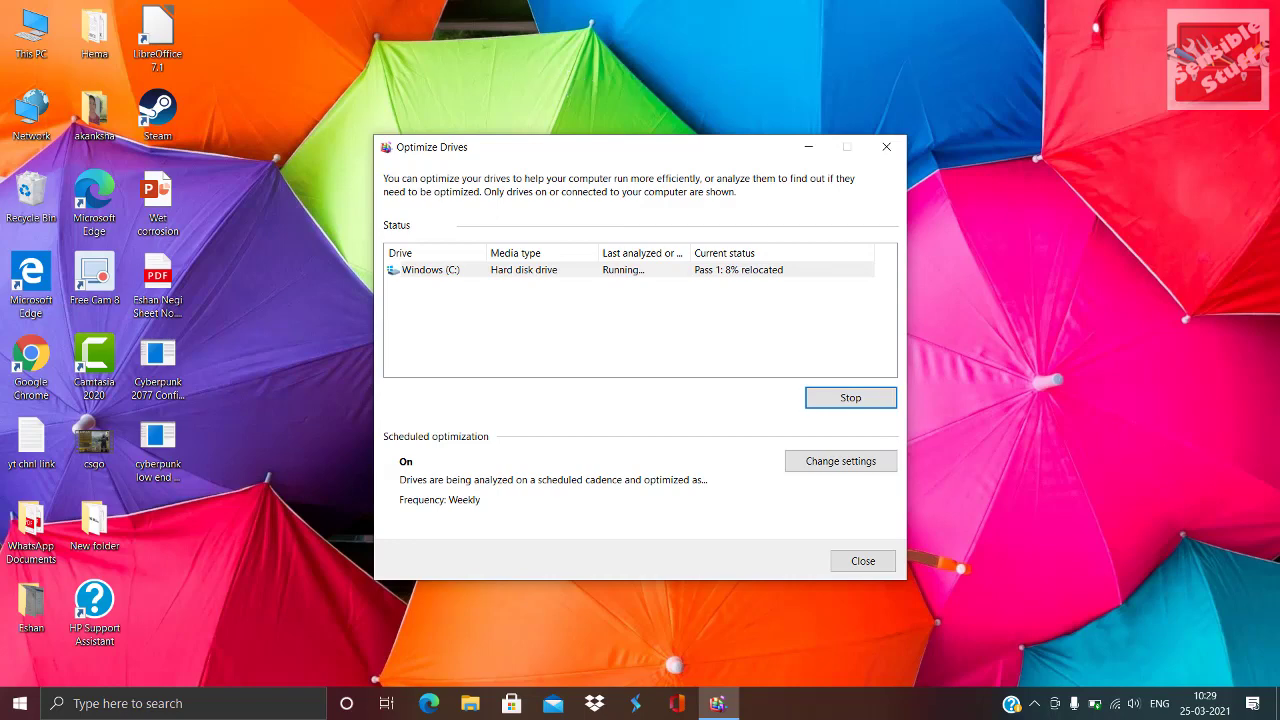
left_click(840, 461)
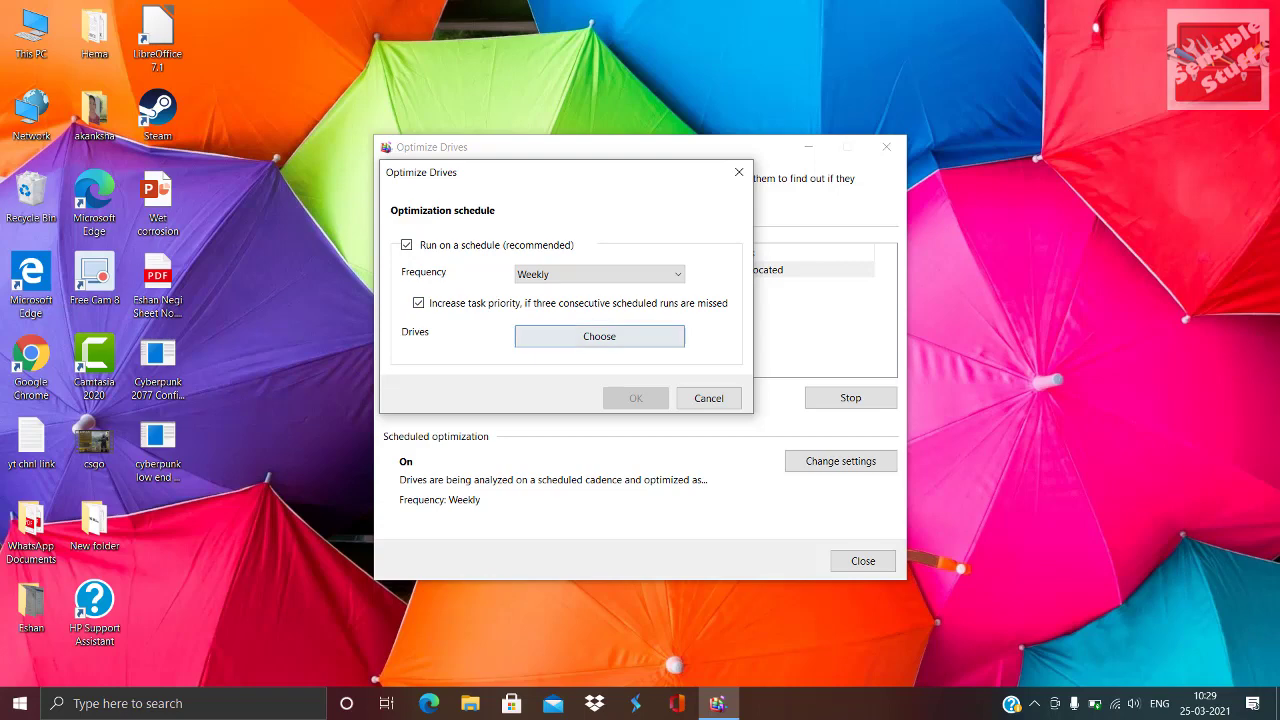
left_click(599, 274)
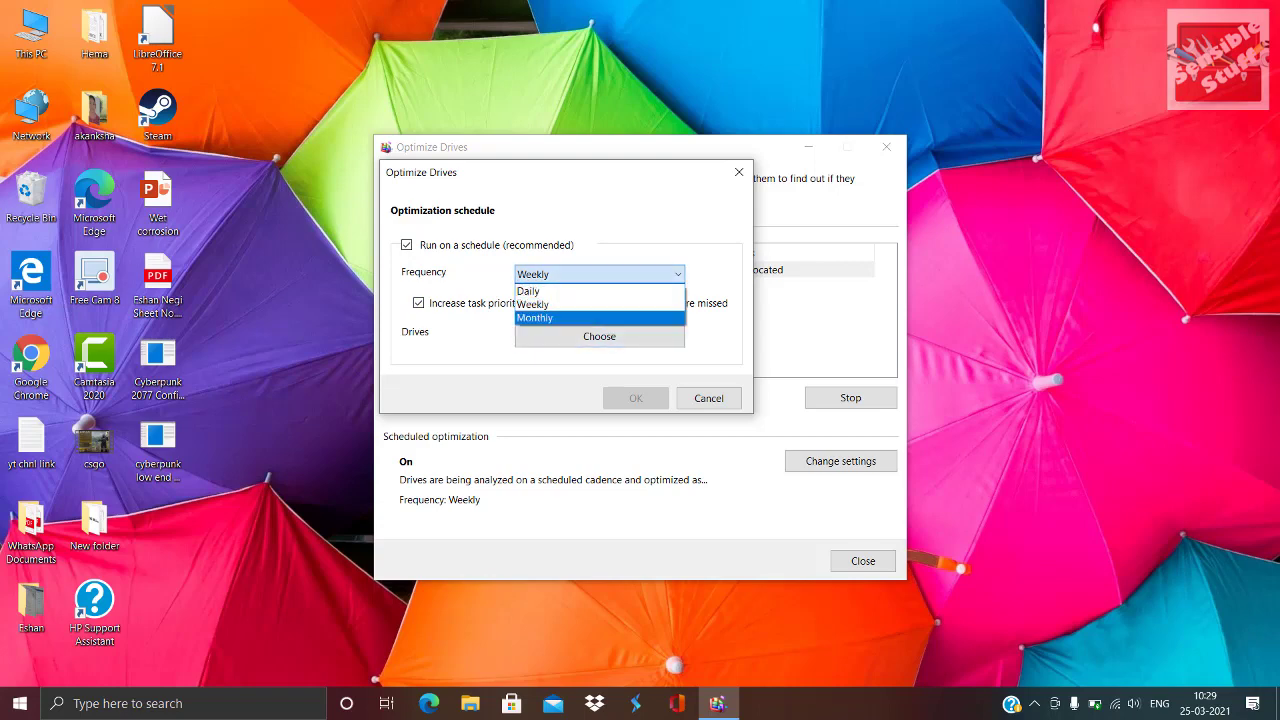
left_click(560, 304)
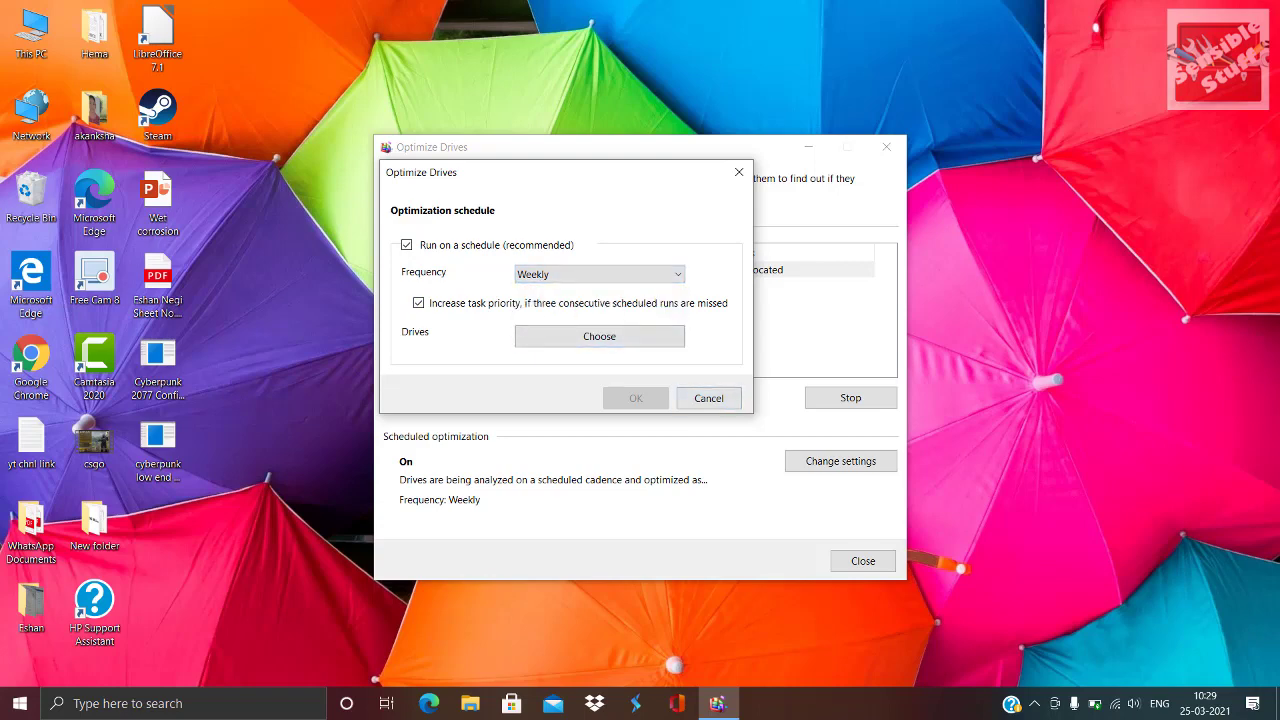
left_click(709, 398)
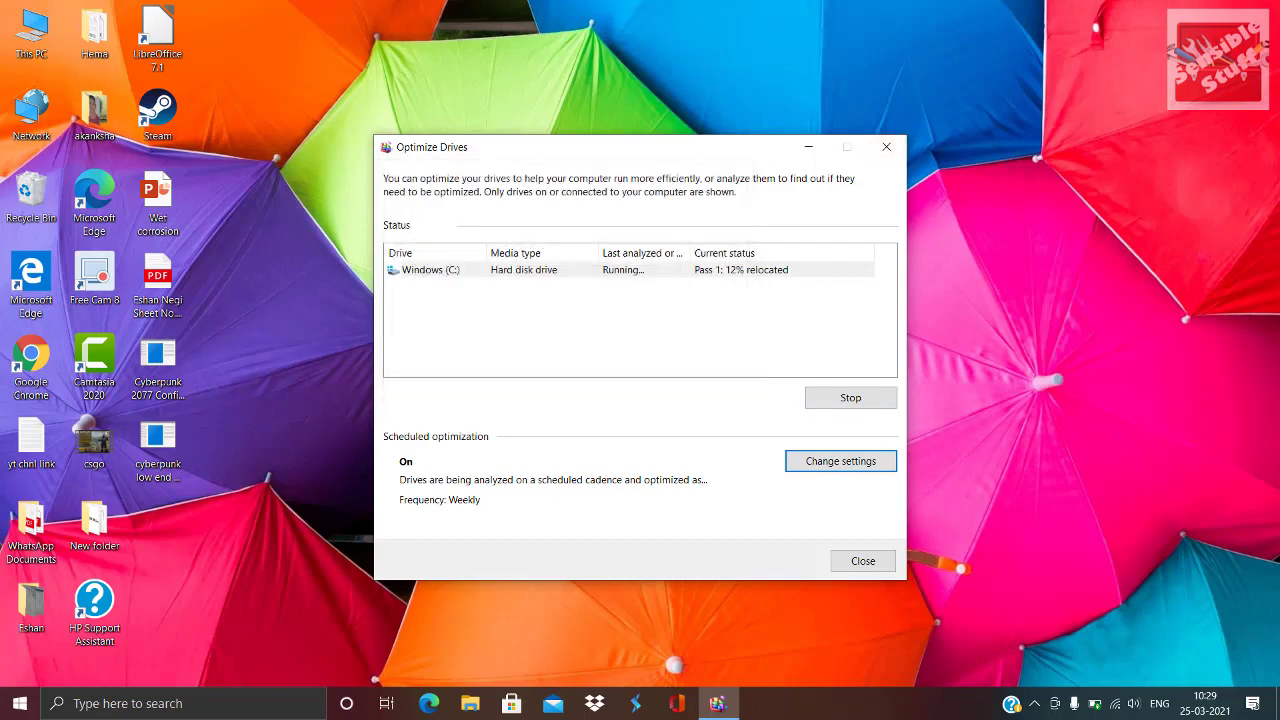
Close the Optimize Drives window and refresh the desktop
left_click(863, 561)
right_click(879, 50)
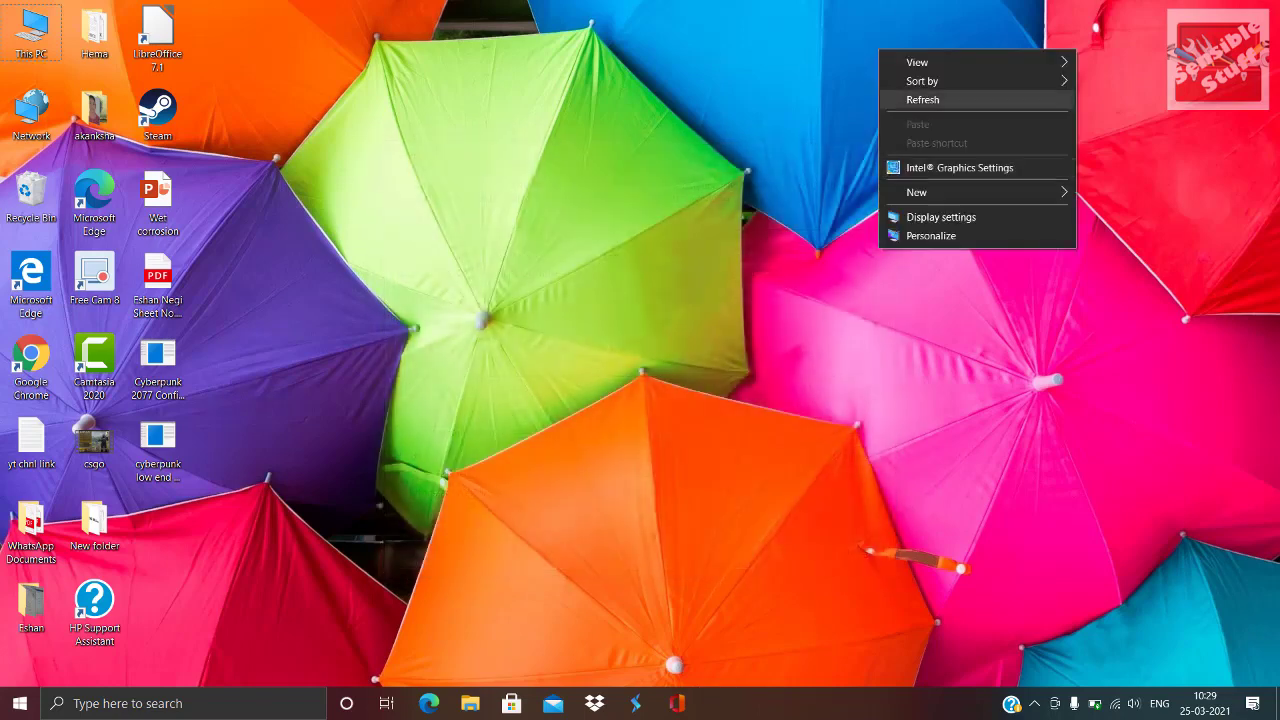
left_click(915, 100)
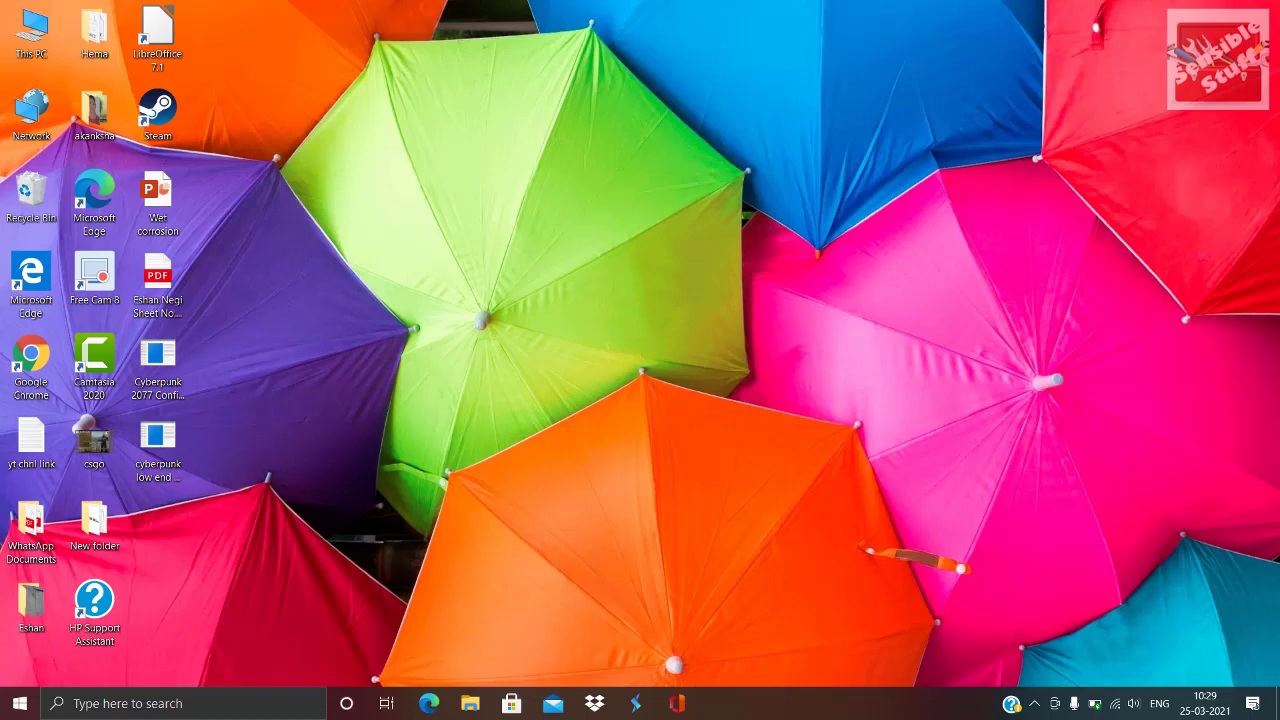
Open the Game Mode settings by searching for "game mo", and toggle Game Mode off and back on
key("super")
type("game")
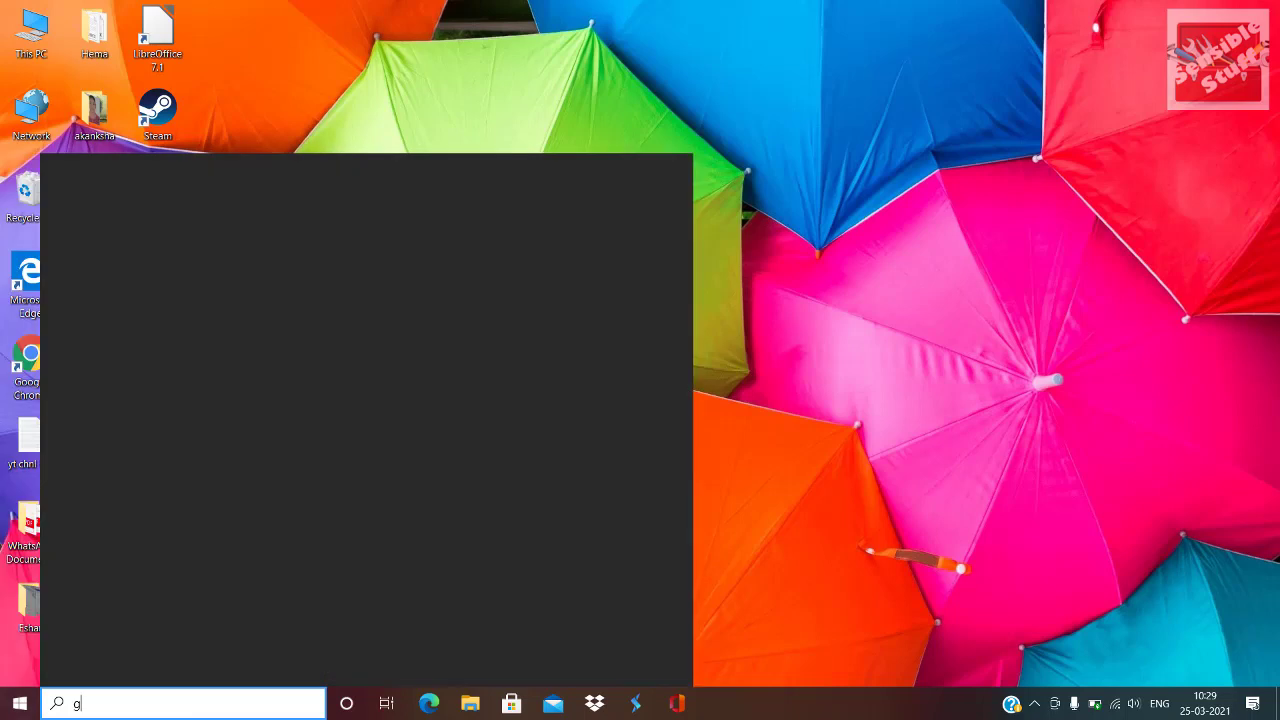
type(" mo")
key("Return")
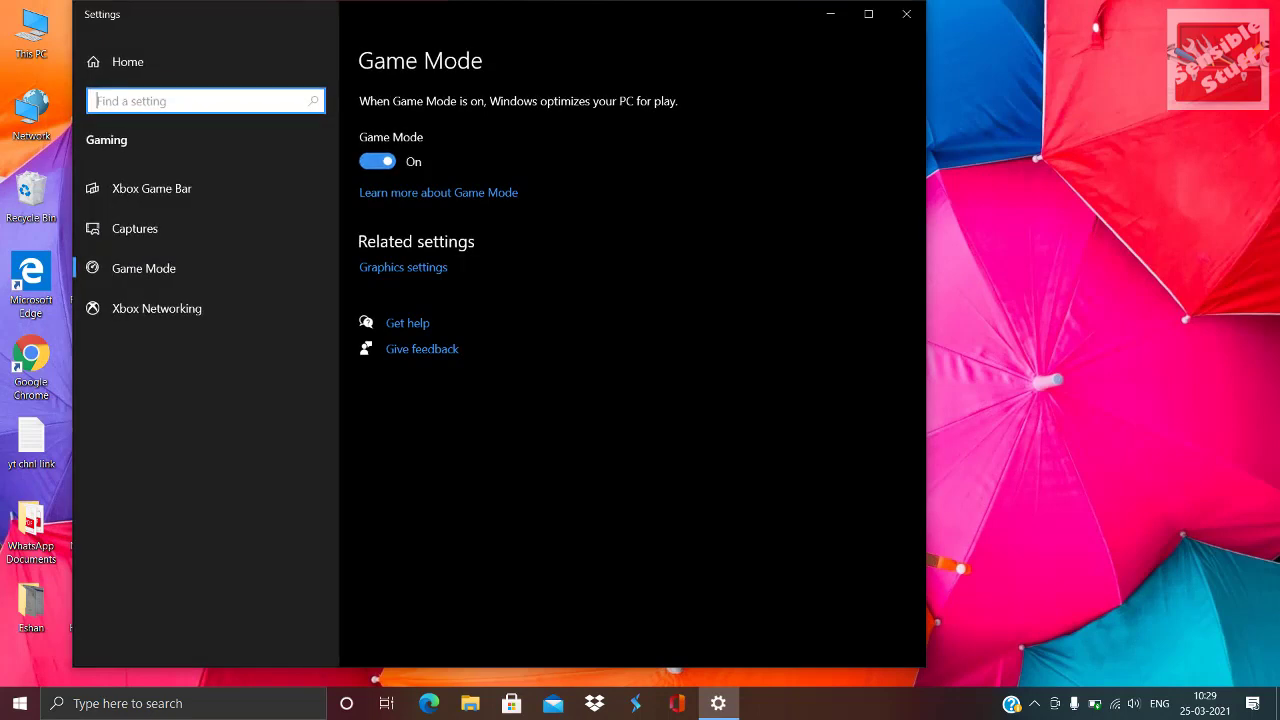
left_click(377, 161)
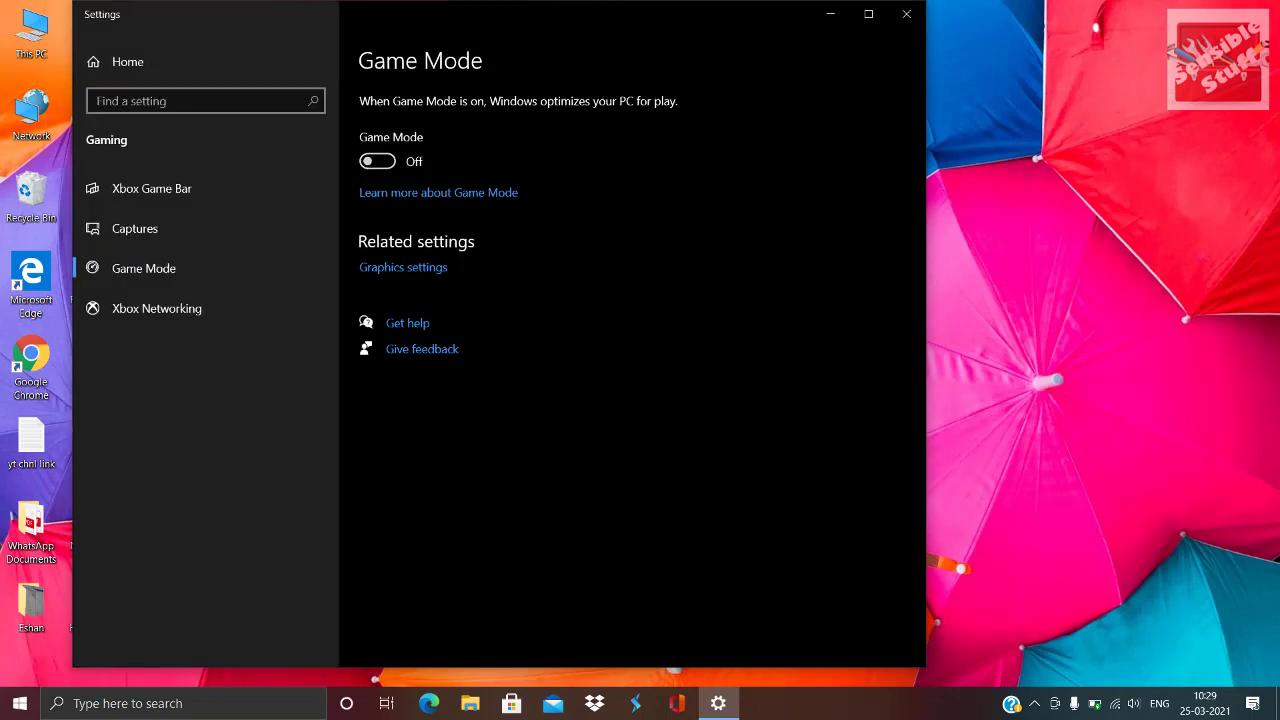
left_click(377, 161)
Open the related Graphics settings and browse for a desktop app in Program Files (x86) on the Windows (C:) drive
left_click(403, 267)
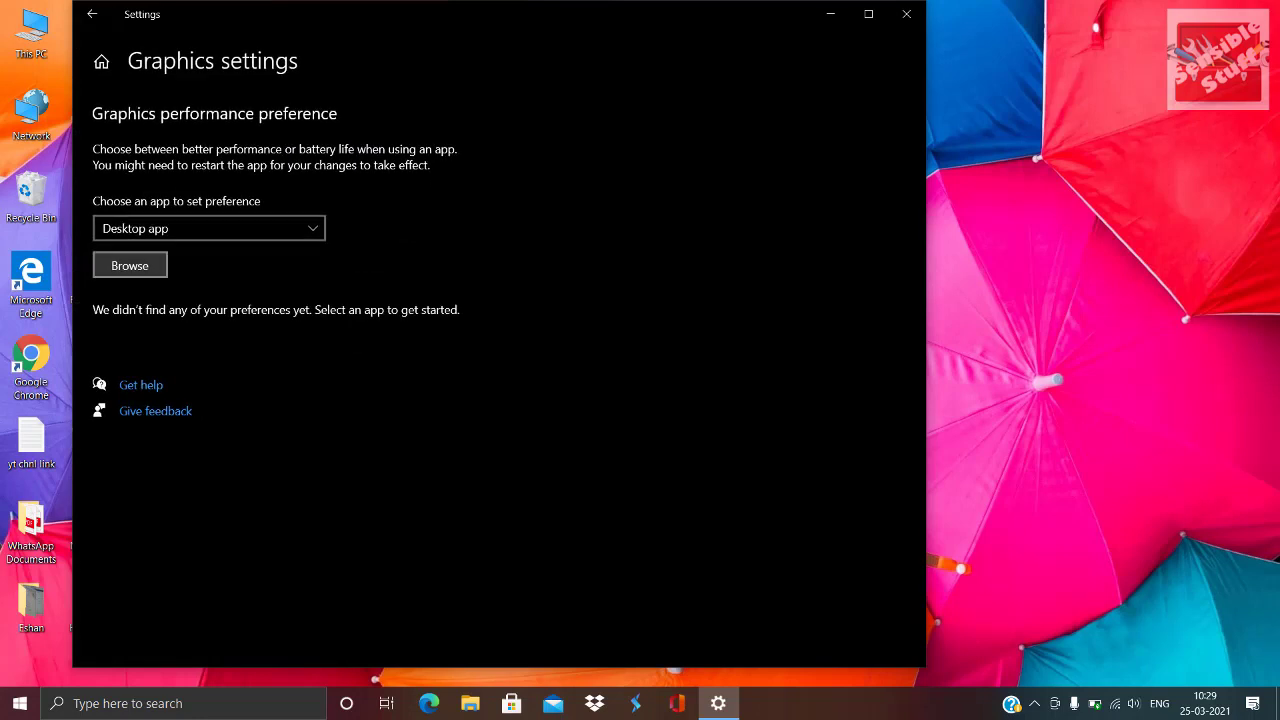
left_click(130, 265)
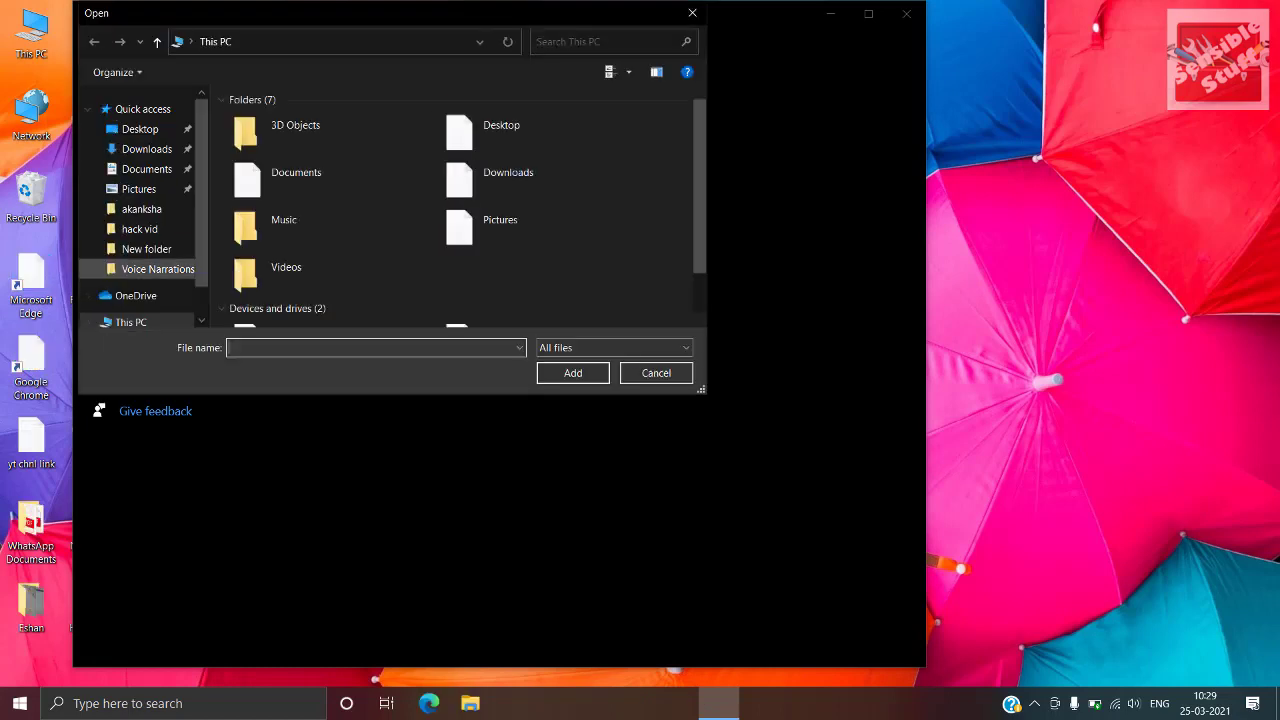
scroll(330, 240, "up", 2)
scroll(330, 260, "down", 2)
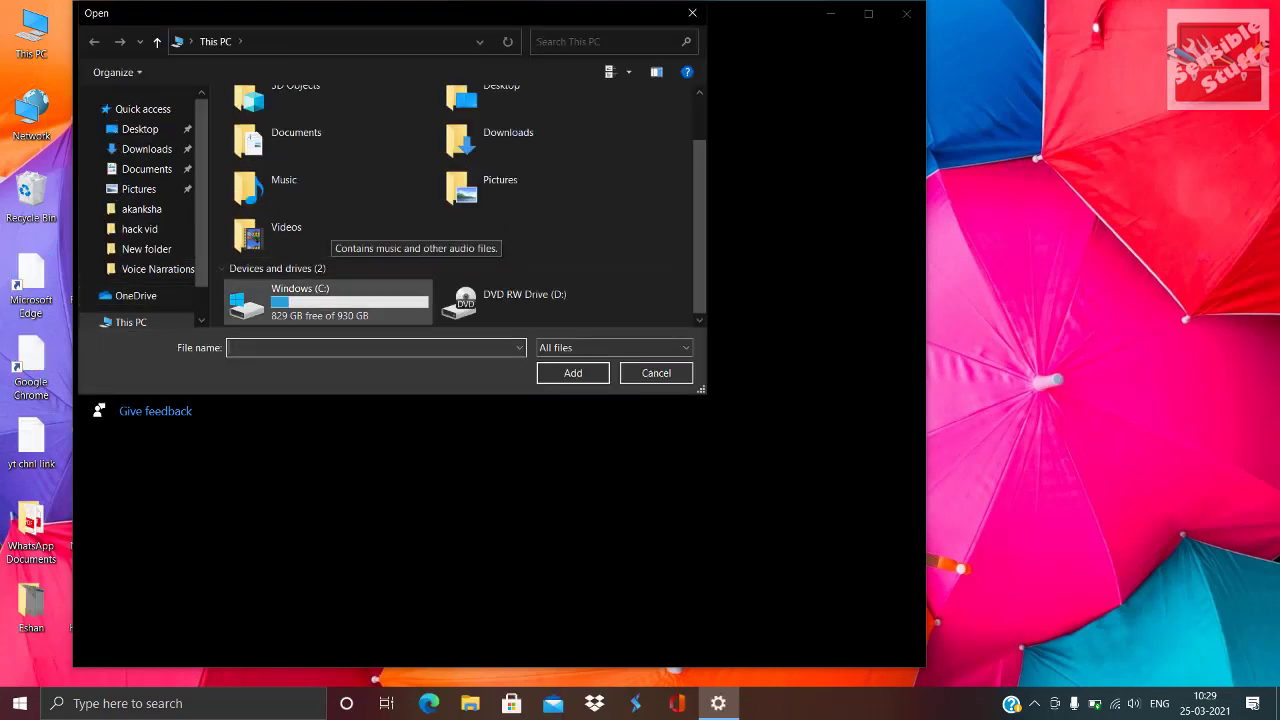
double_click(330, 300)
double_click(285, 175)
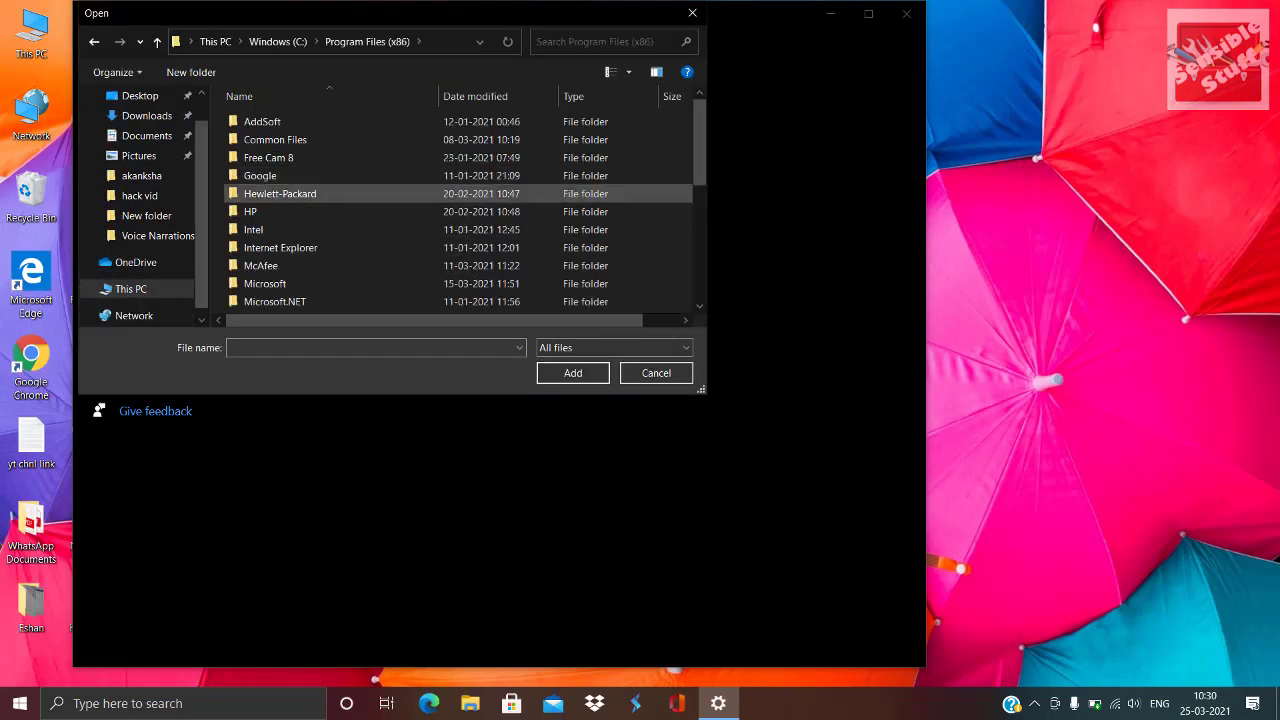
Navigate to the common folder inside Steam's steamapps folder
scroll(300, 214, "down", 5)
scroll(300, 214, "up", 2)
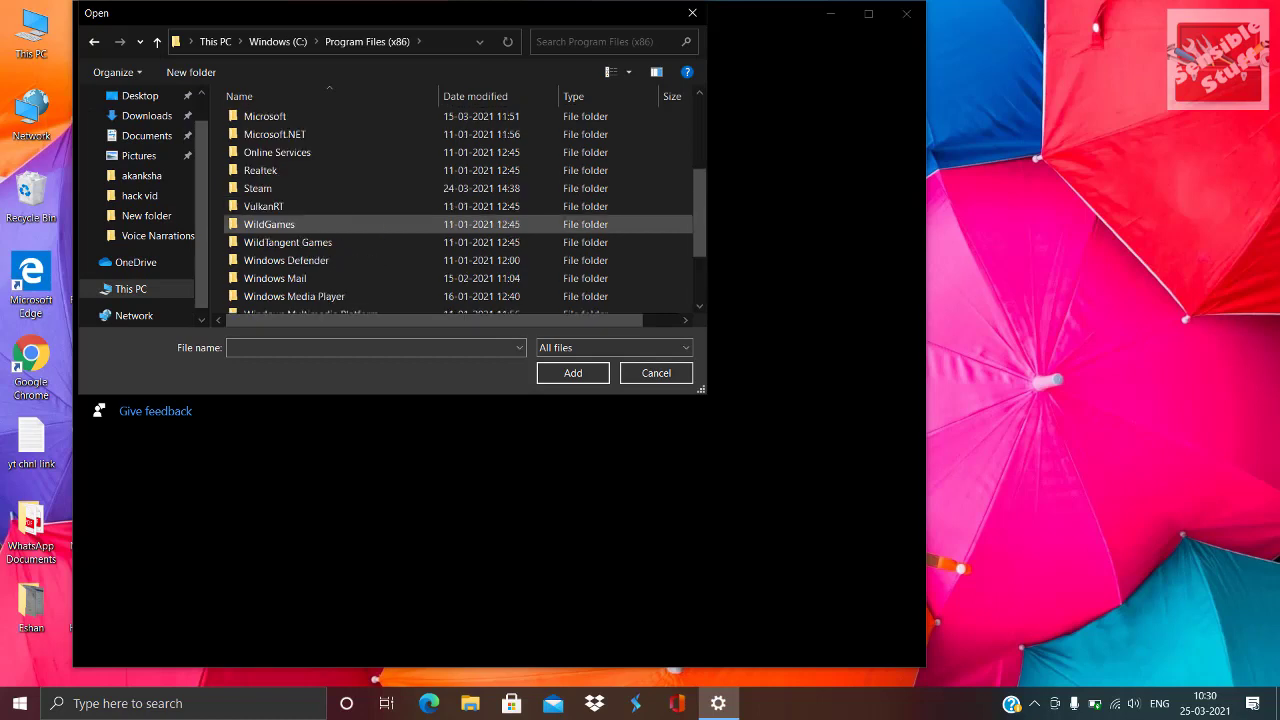
double_click(300, 188)
scroll(300, 193, "down", 3)
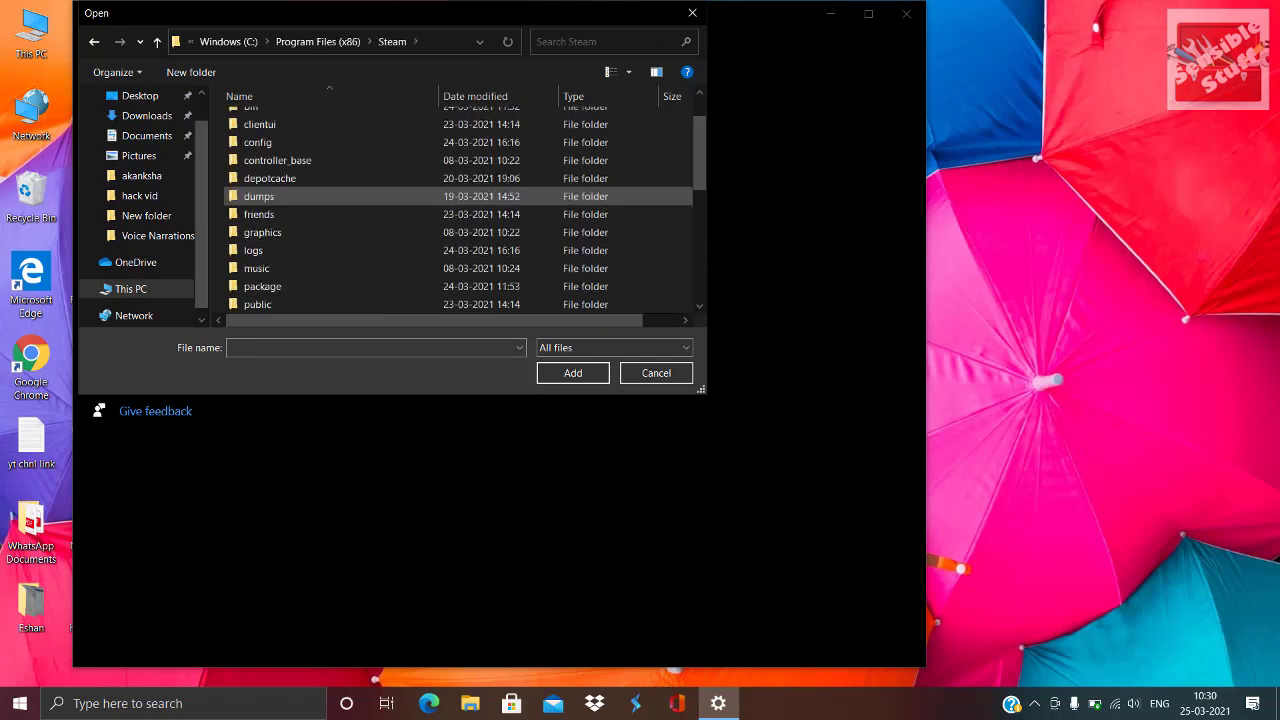
double_click(290, 284)
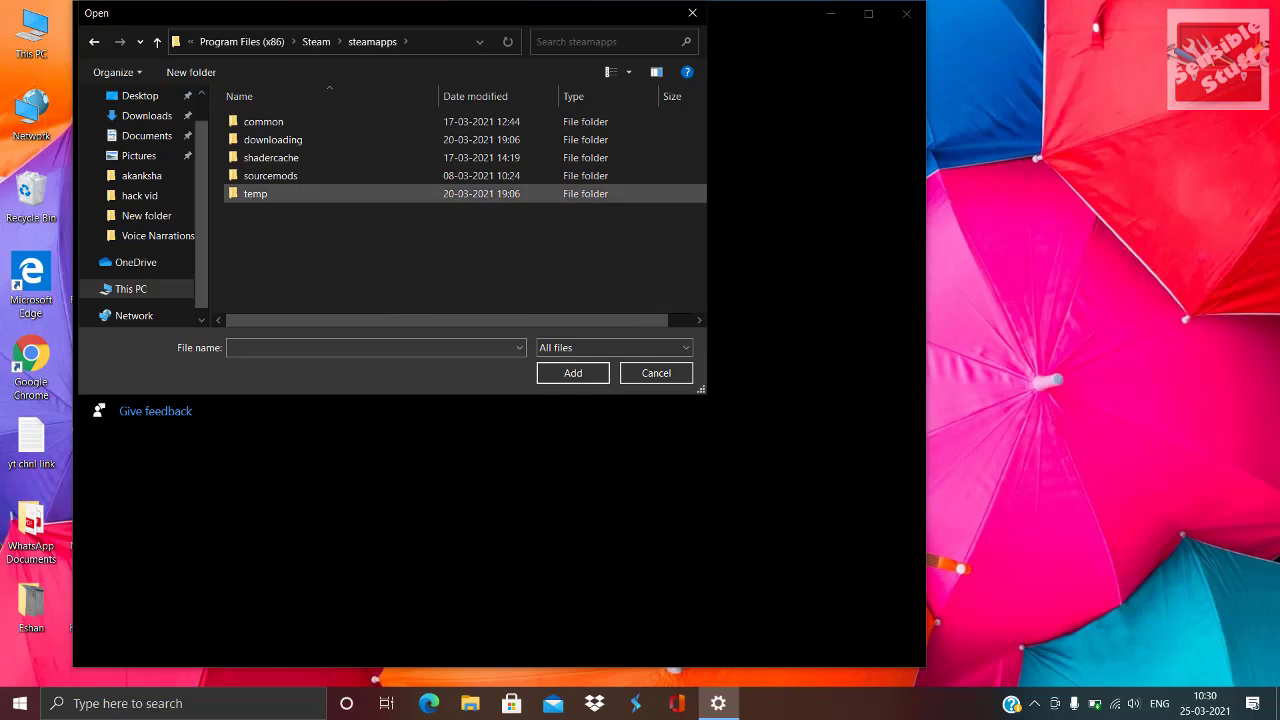
double_click(263, 121)
Look inside the Counter-Strike Global Offensive and RESIDENT EVIL 7 biohazard Demo folders, and return to the common folder
double_click(290, 121)
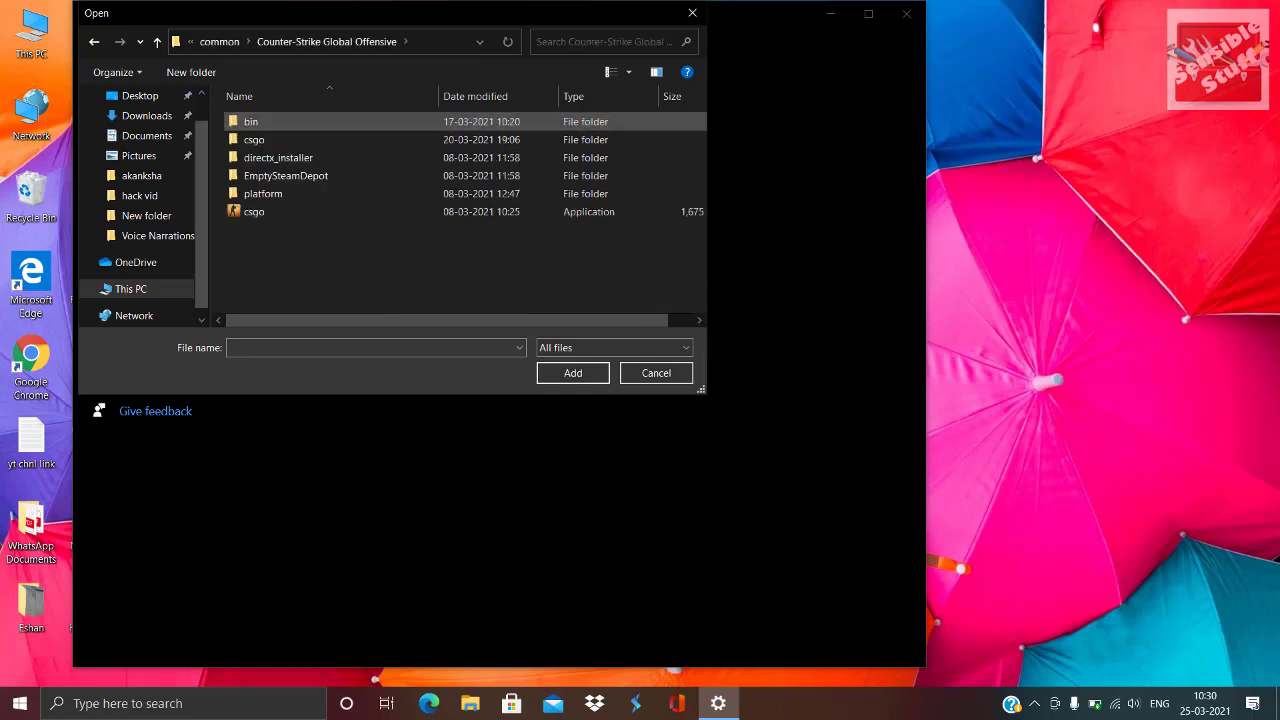
left_click(94, 42)
double_click(319, 140)
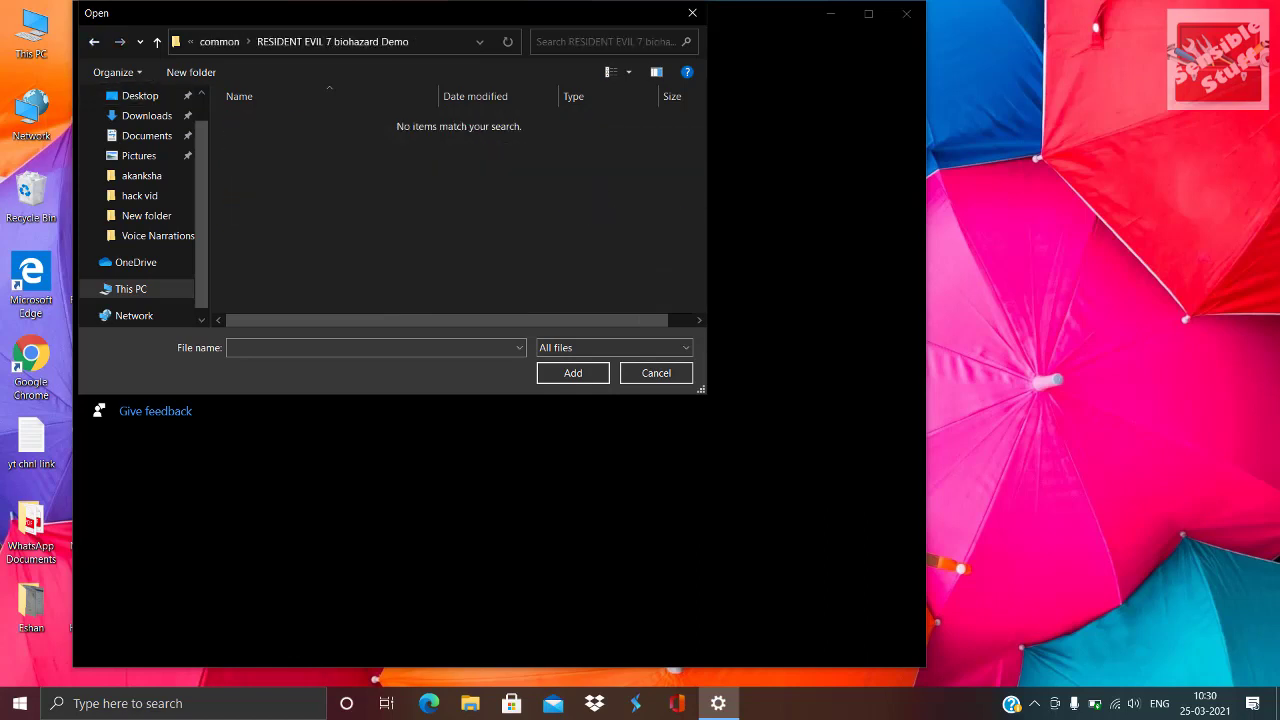
left_click(94, 42)
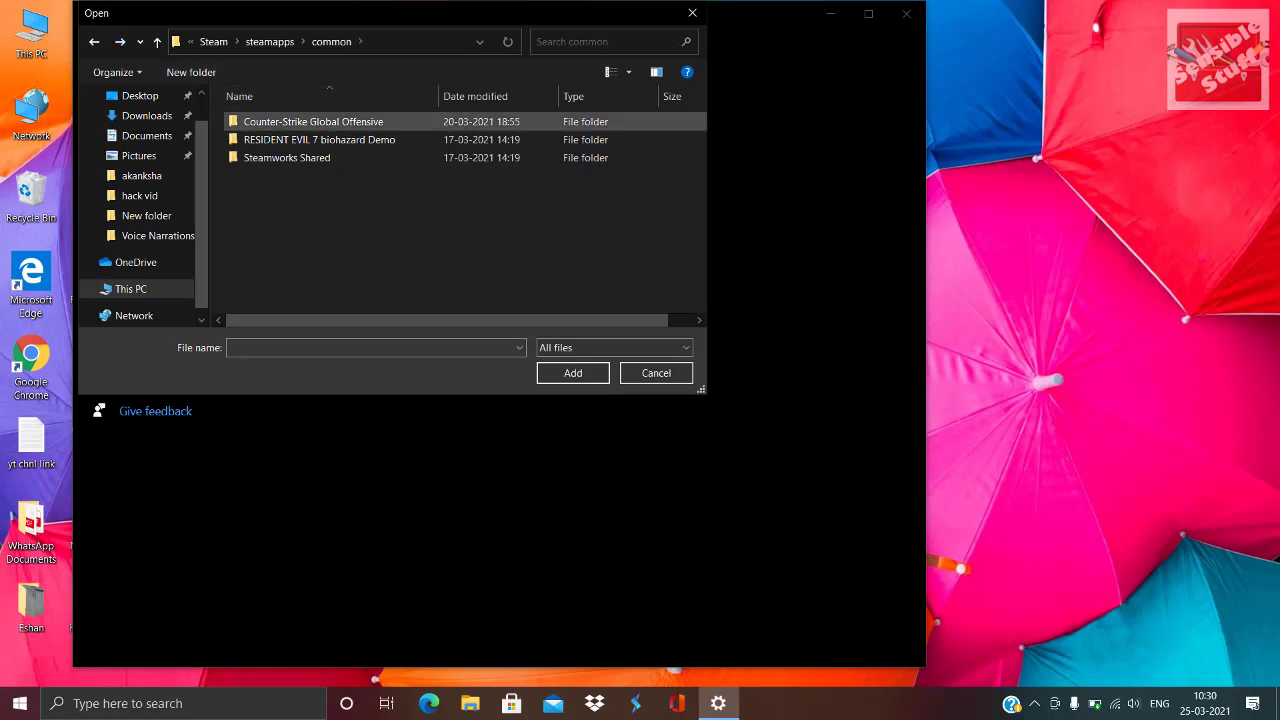
Add the csgo application from the Counter-Strike Global Offensive folder to the graphics performance preference list
double_click(290, 121)
left_click(290, 212)
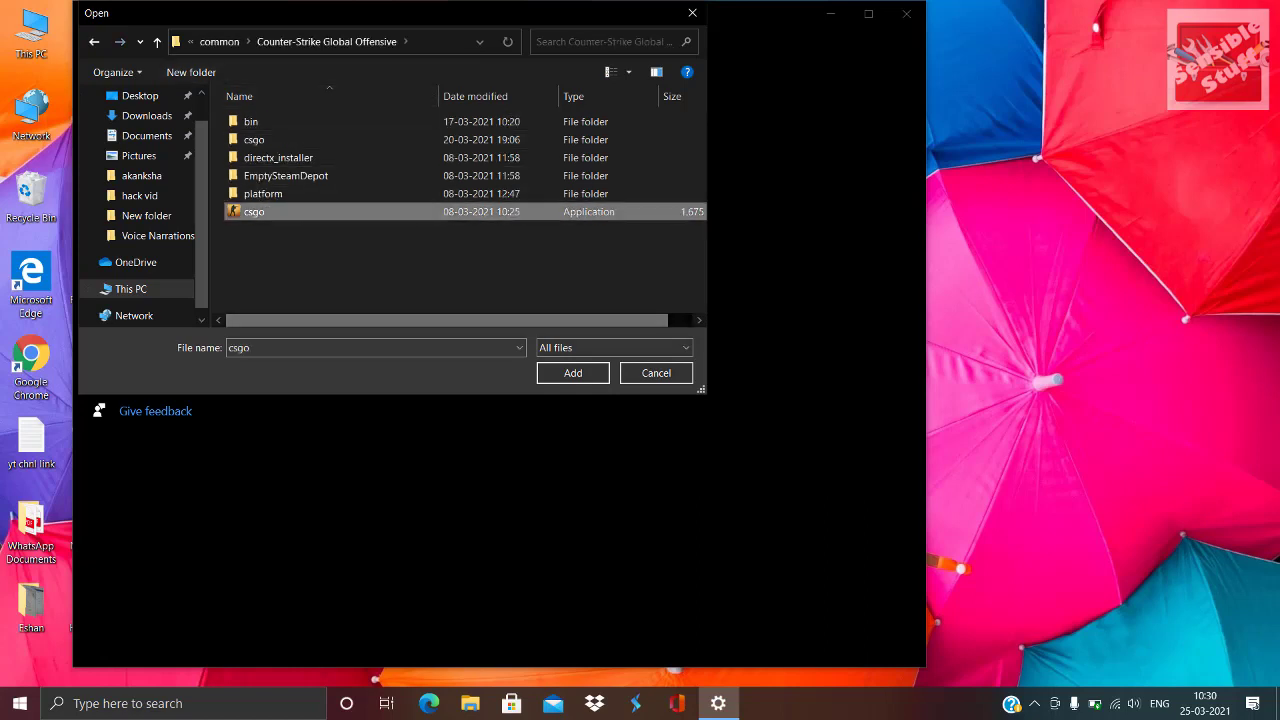
key("Return")
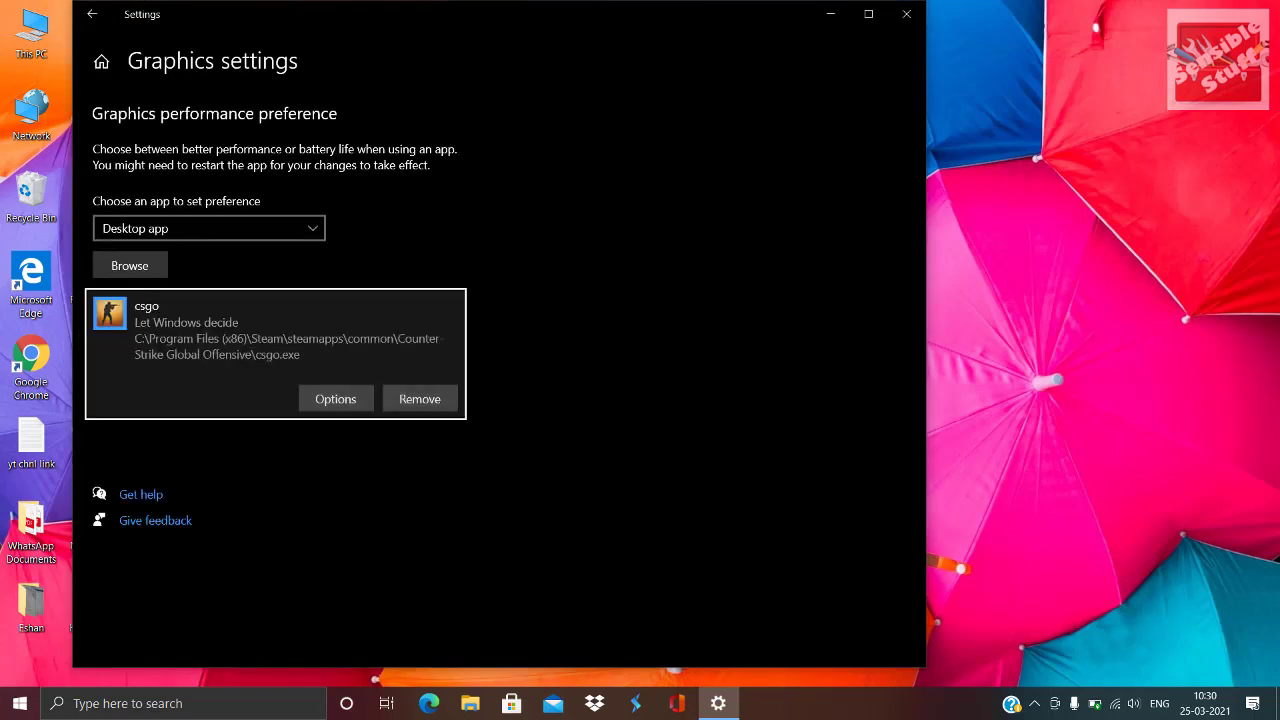
Set the graphics preference of csgo to High performance, save it, and close Settings
left_click(336, 398)
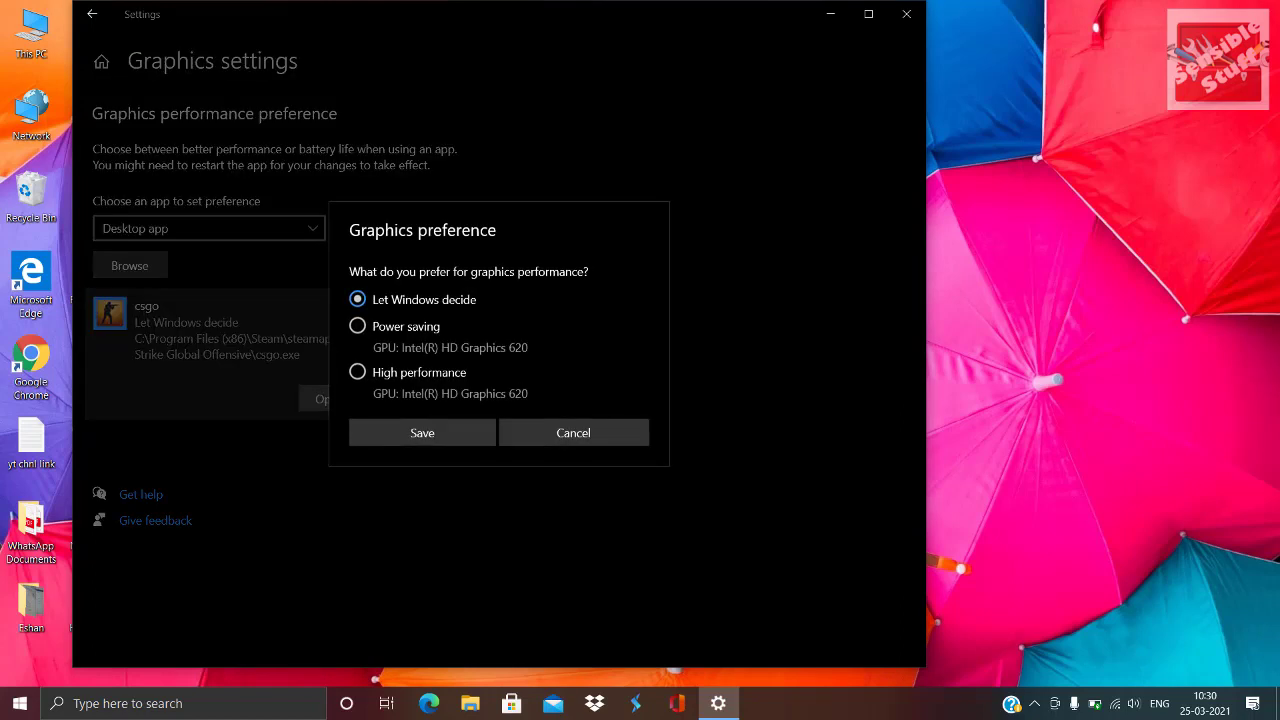
left_click(358, 326)
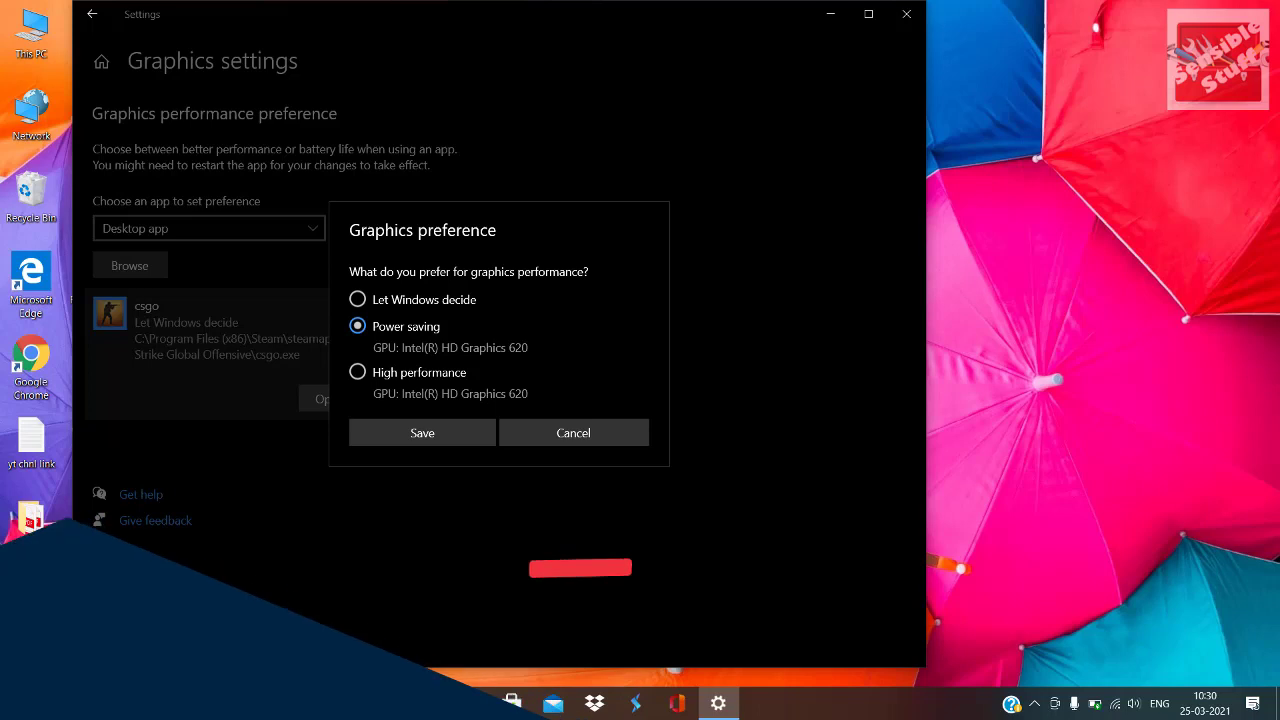
left_click(358, 372)
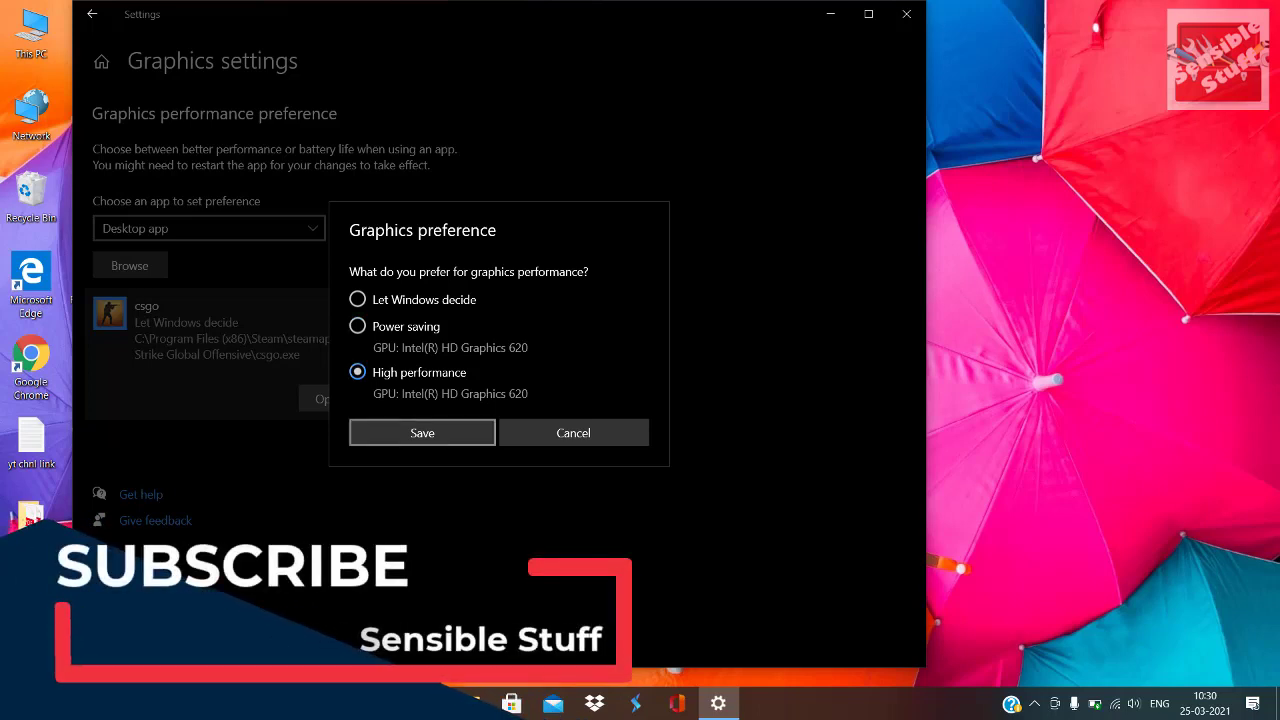
left_click(422, 432)
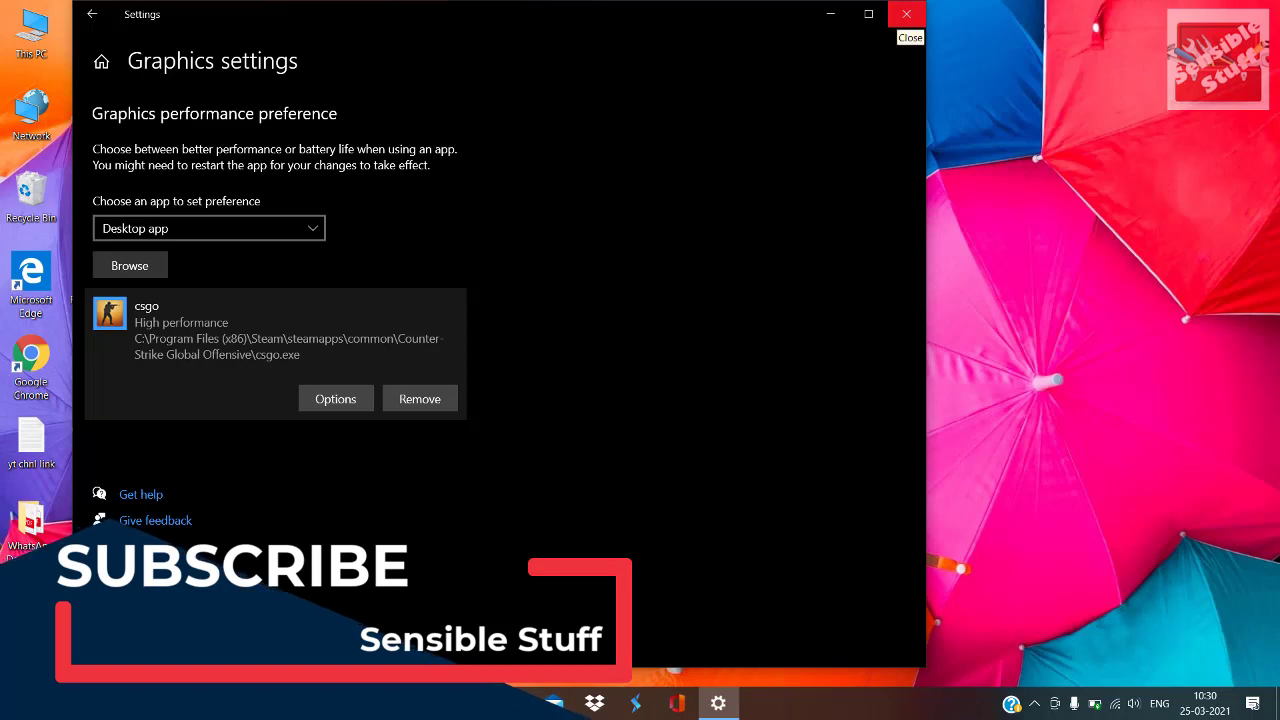
left_click(906, 14)
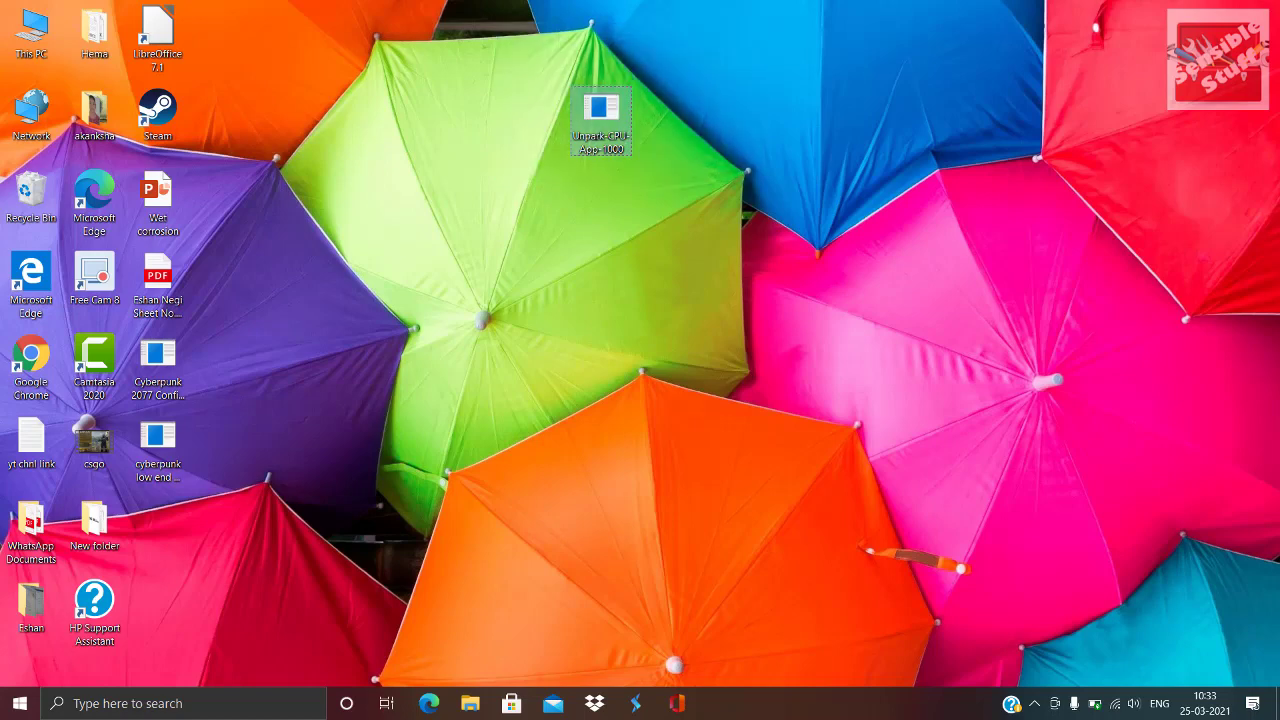
Open the Unpark-CPU-App-1000 archive from the desktop and extract its Unpark-CPU-App folder onto the desktop
double_click(601, 120)
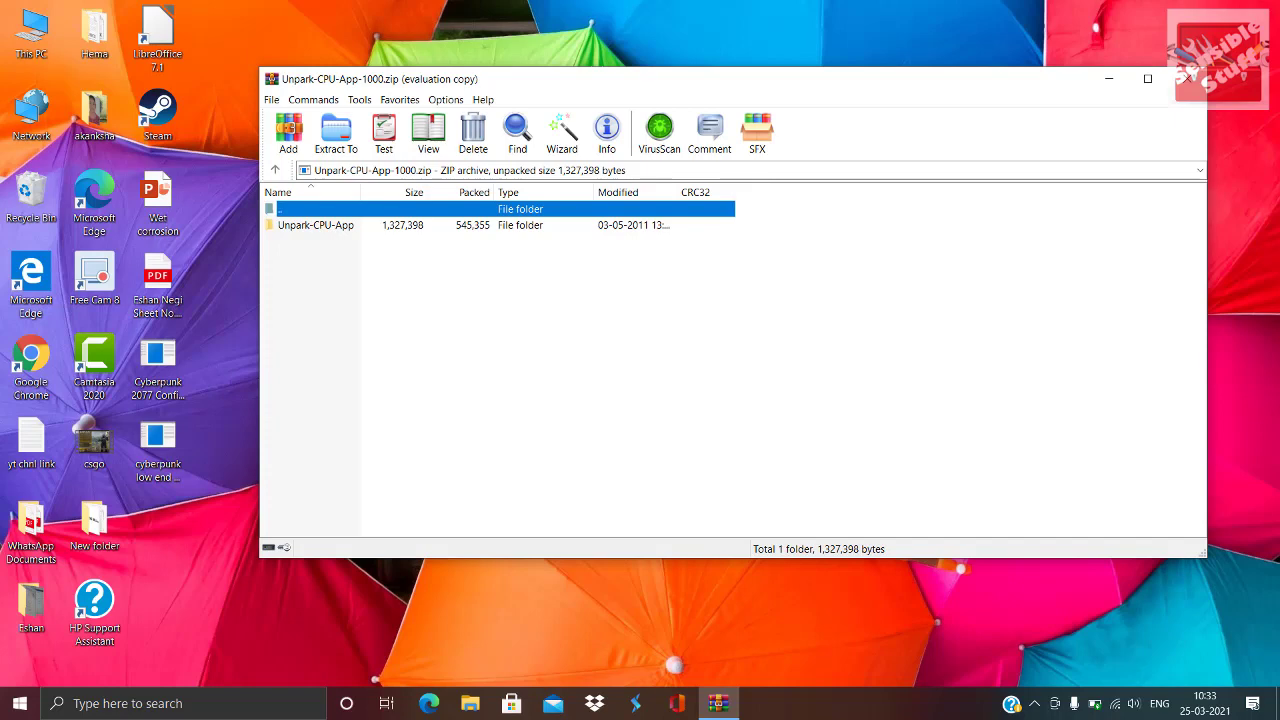
double_click(316, 225)
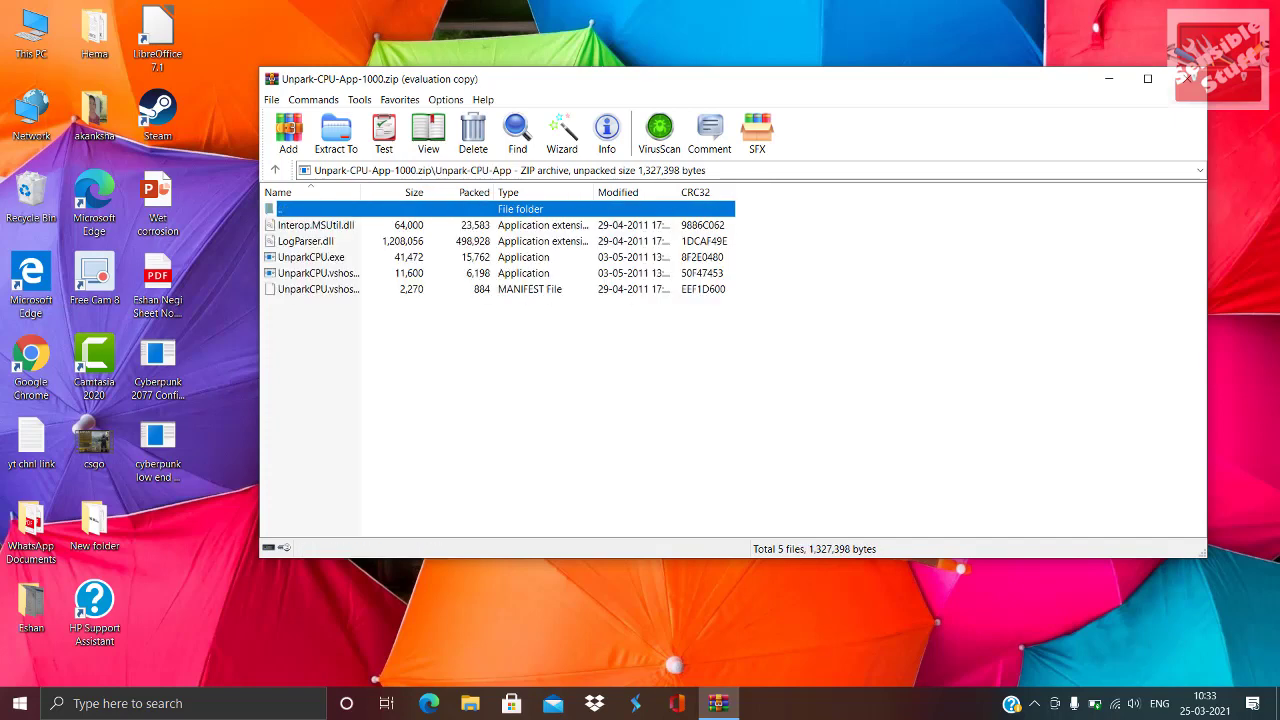
key("Return")
left_click(316, 225)
left_click(480, 330)
left_click(316, 225)
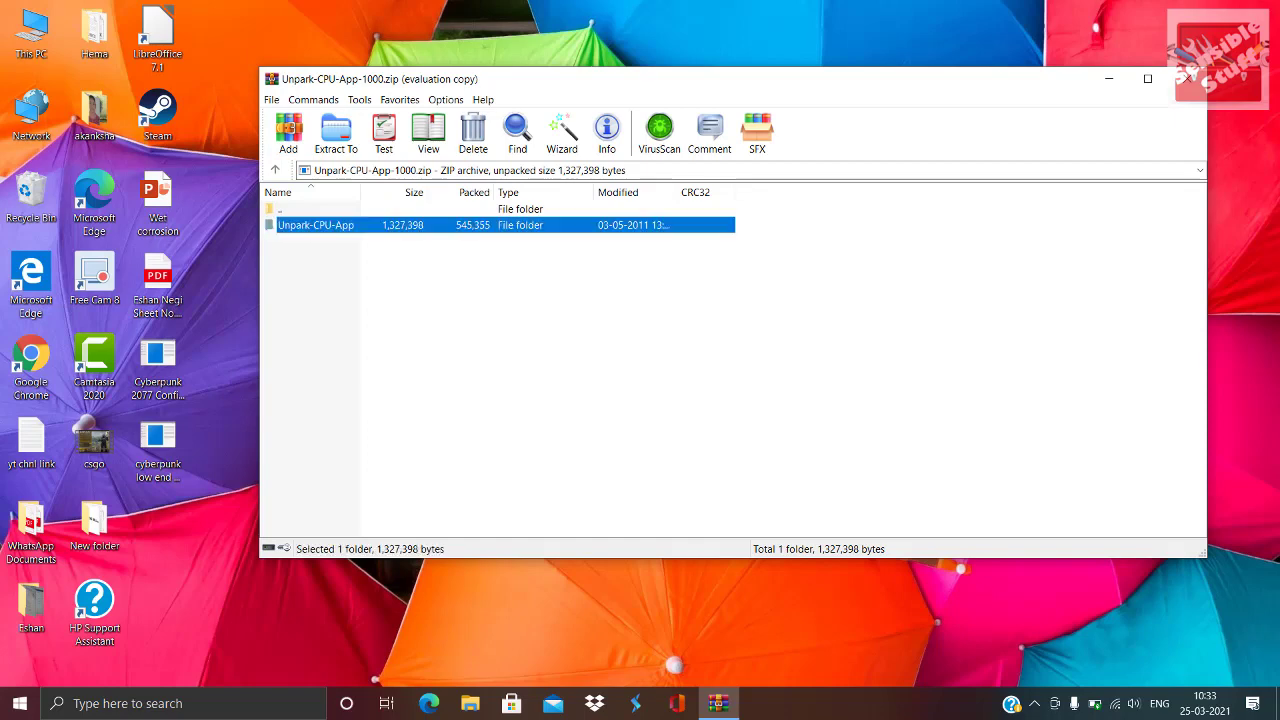
left_click_drag(316, 225, 221, 530)
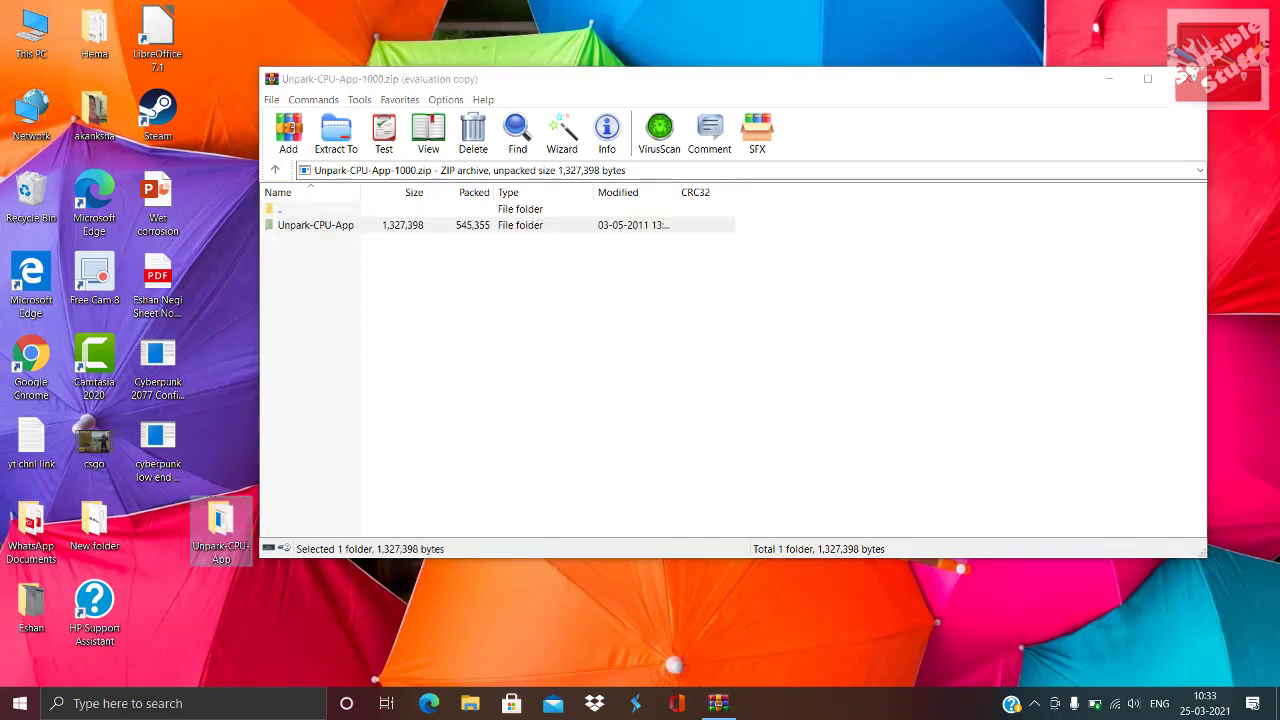
Close the archive, move the extracted Unpark-CPU-App folder to a free spot on the desktop, and open it
left_click(1187, 79)
left_click_drag(221, 525, 408, 285)
double_click(410, 280)
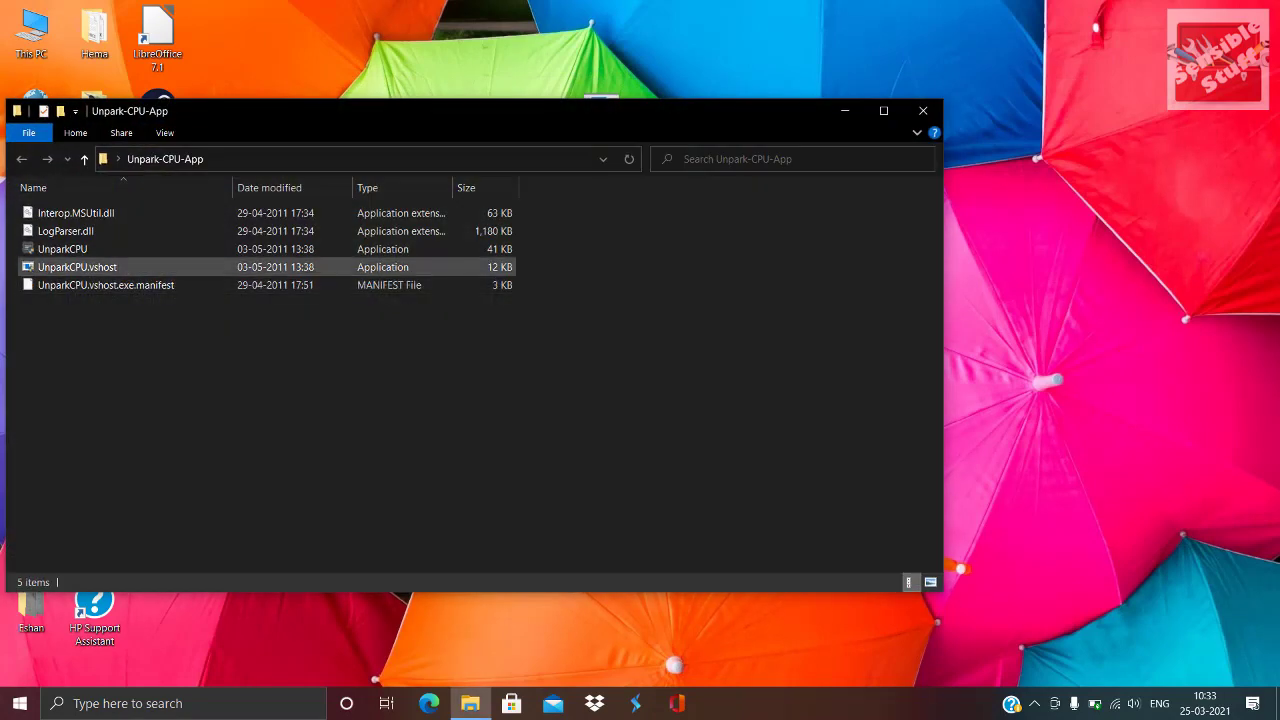
Run the UnparkCPU application and check the parking status of the CPU registry values
left_click(63, 249)
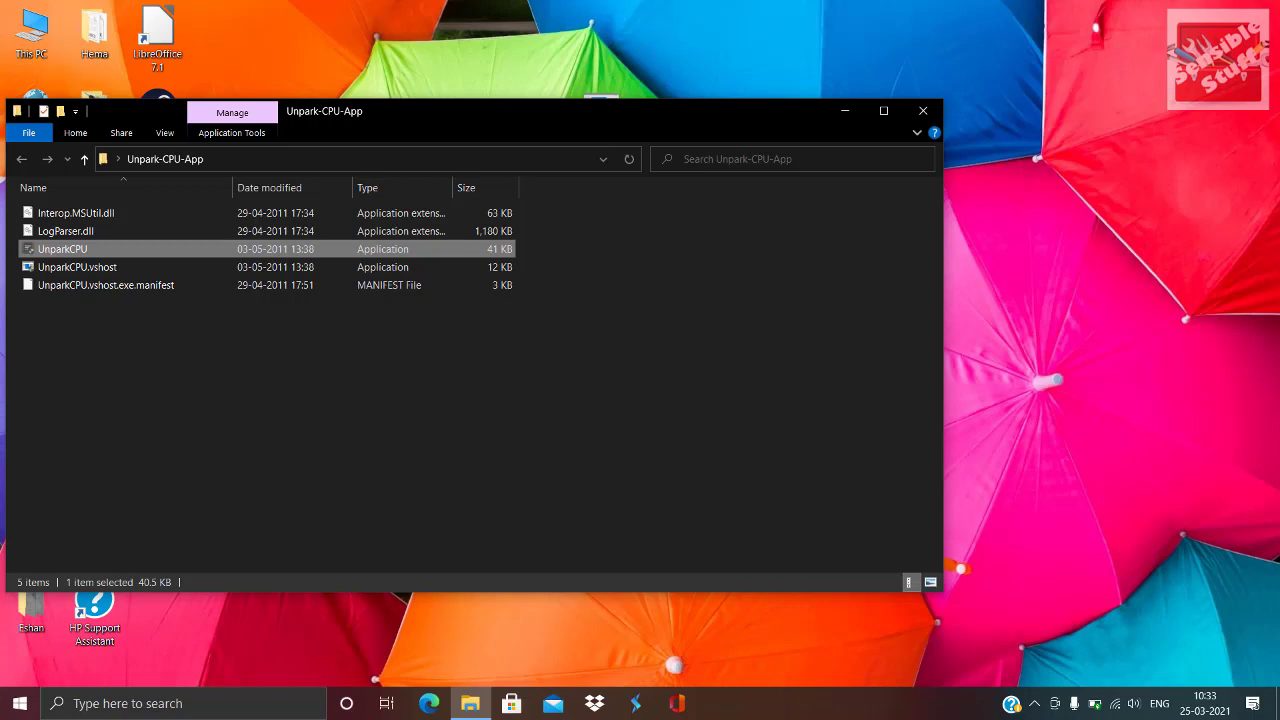
double_click(63, 249)
left_click(411, 240)
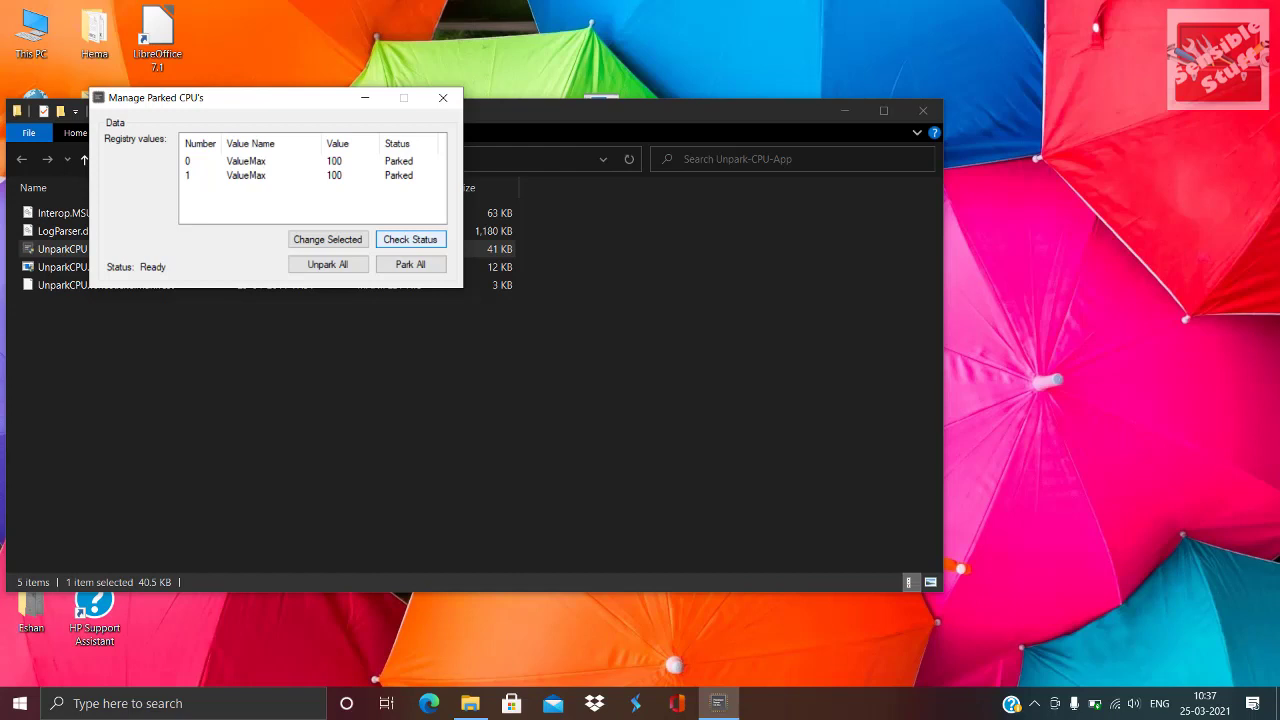
Unpark all the CPU entries in Manage Parked CPU's, also applying the change to the first listed entry
left_click(327, 264)
left_click_drag(382, 198, 377, 160)
left_click(328, 240)
left_click(327, 264)
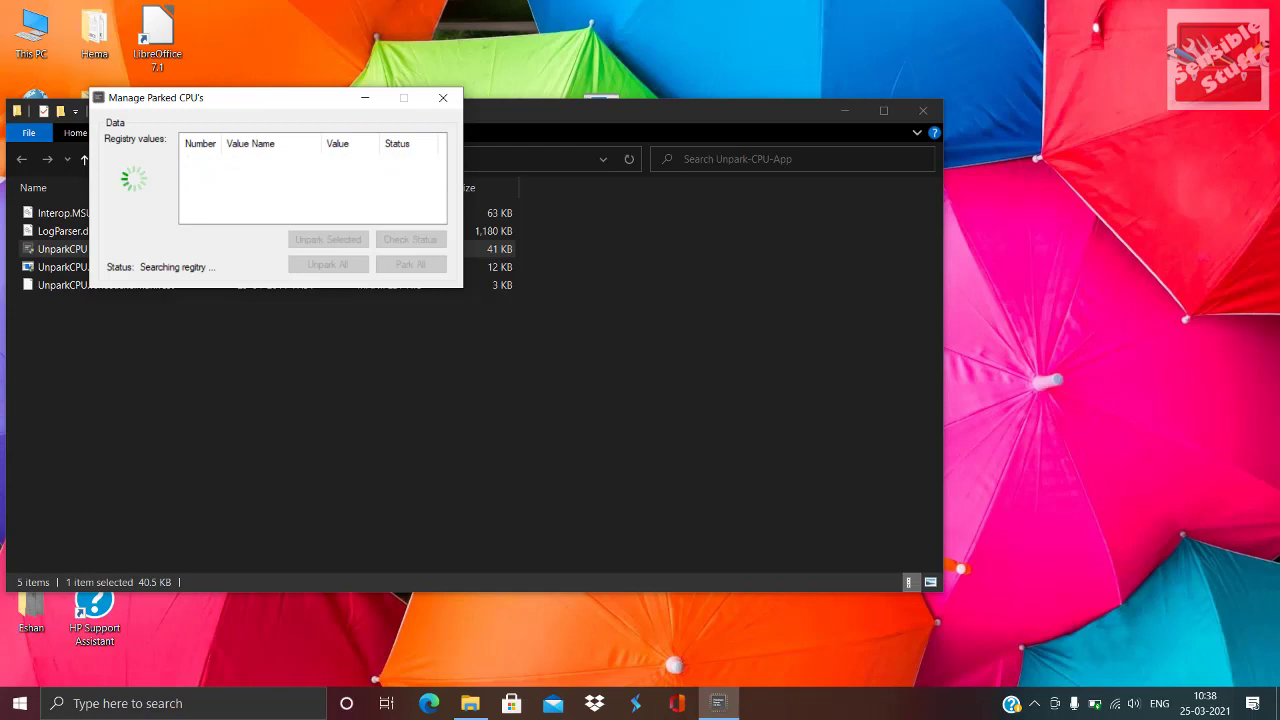